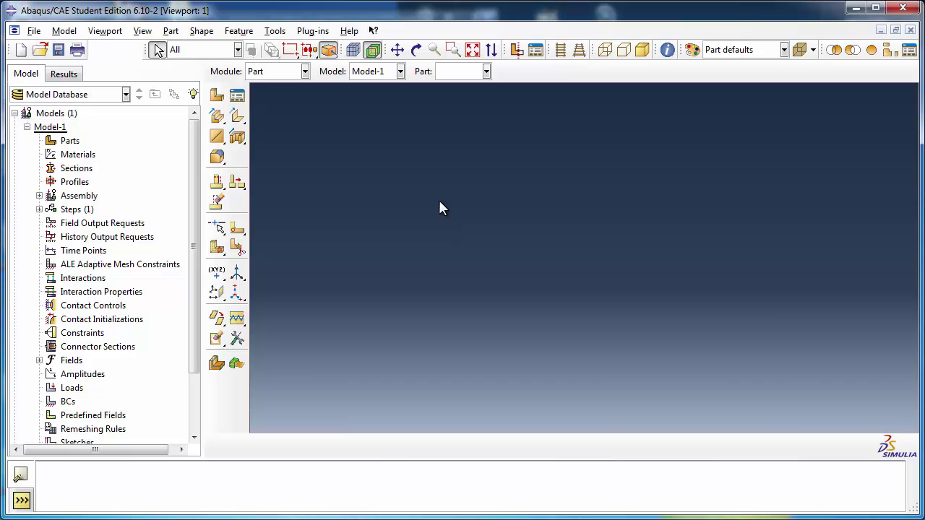
Step: Create a new model database with a Standard/Explicit model
click(33, 32)
mouse_move(51, 52)
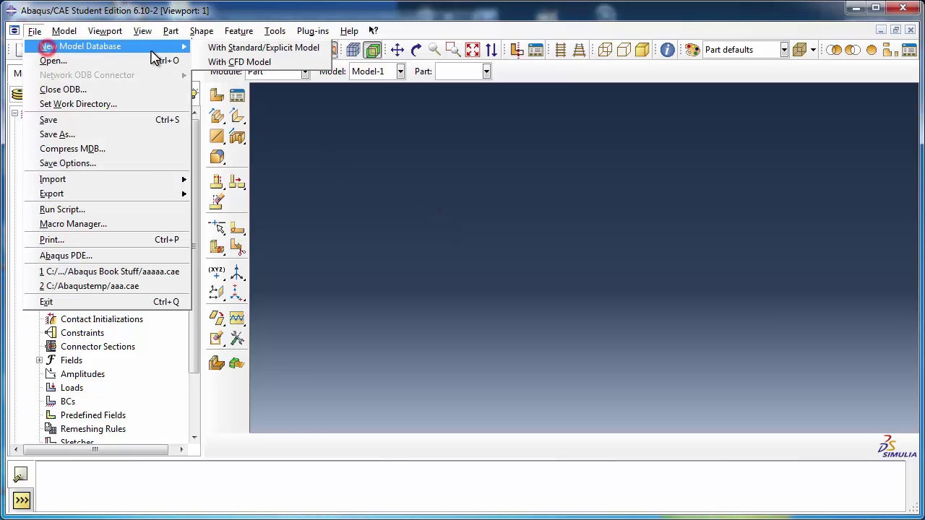
click(213, 57)
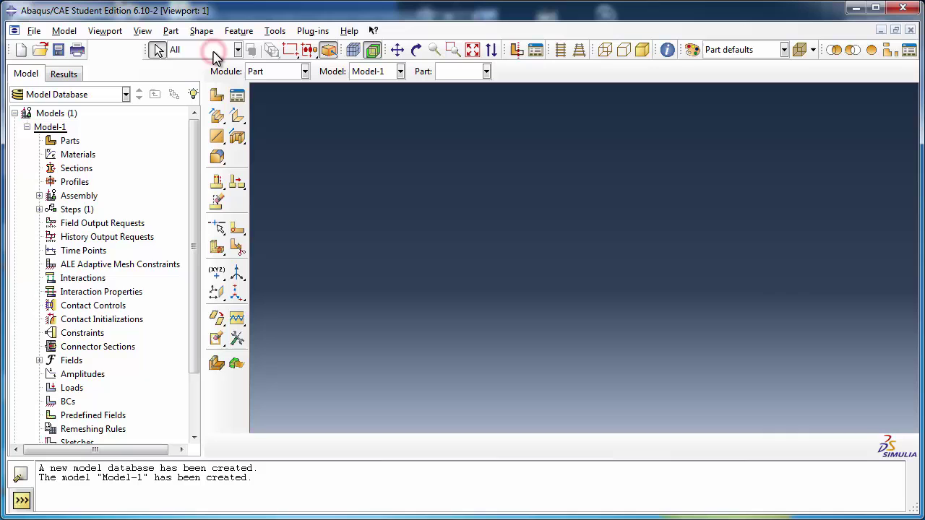
Step: Rename Model-1 to "Sandwich Structure"
right_click(56, 128)
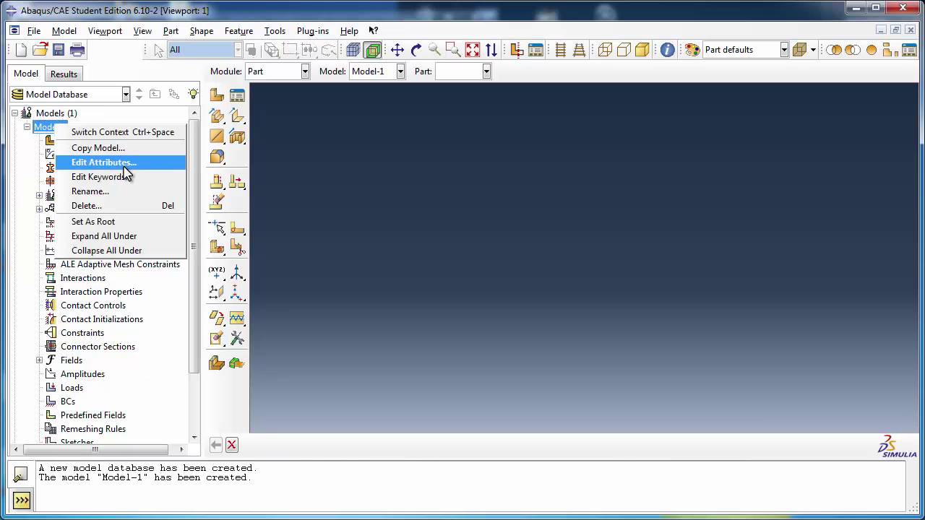
click(166, 192)
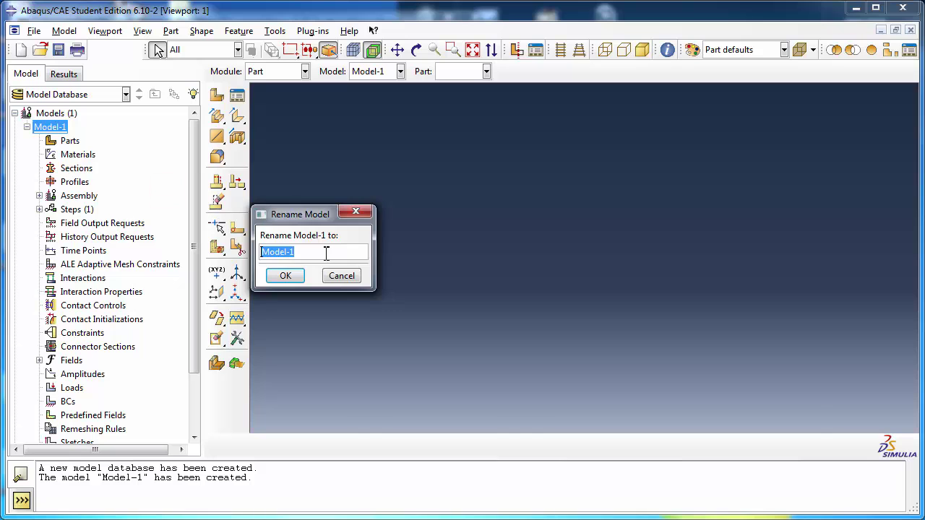
text(Sandwich Structure)
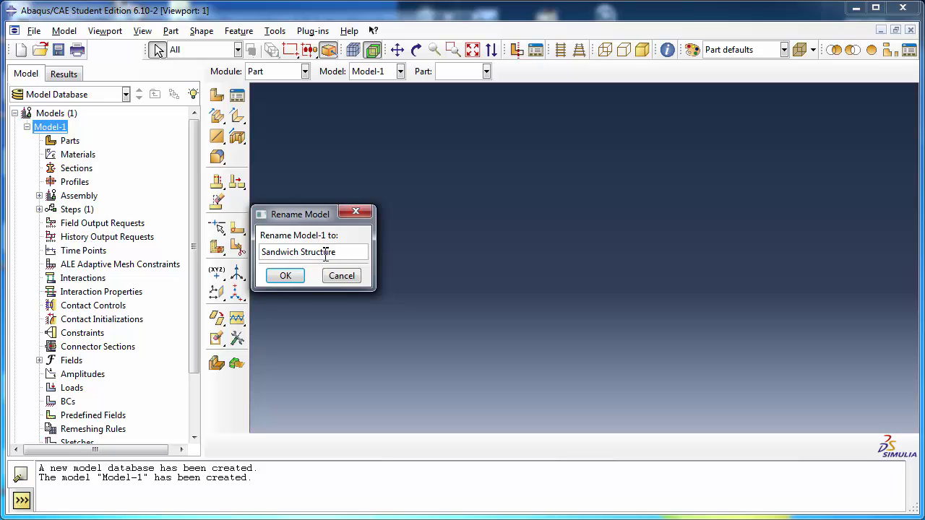
click(293, 275)
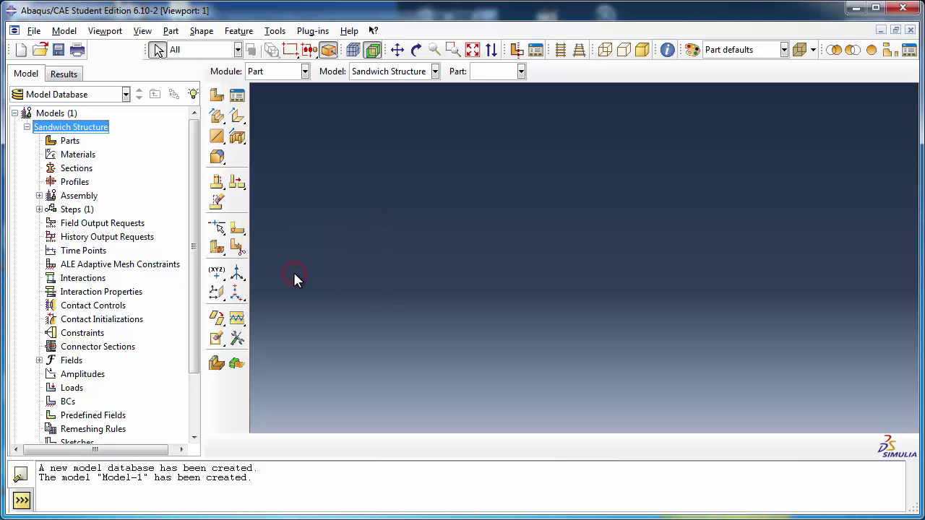
Step: Create a 3D deformable solid extrusion part named "Top Layer" with an approximate size of 2
double_click(70, 141)
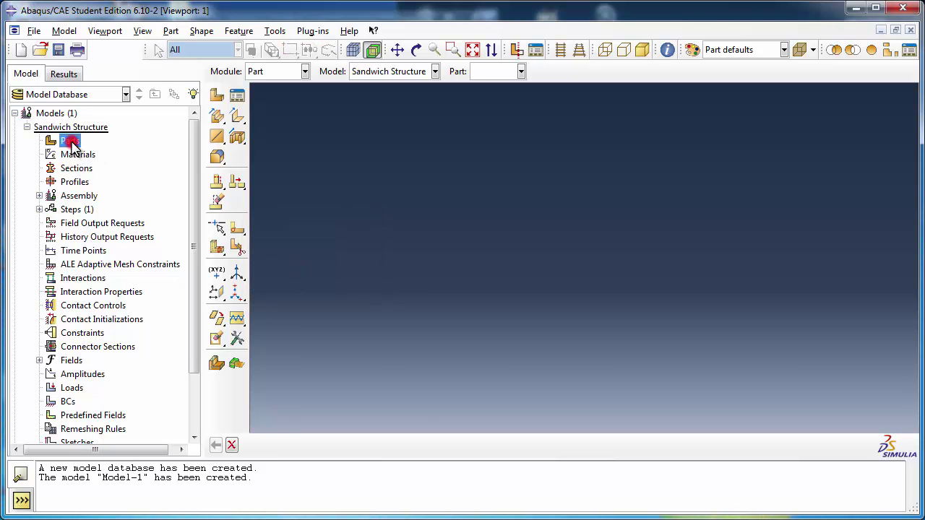
text(Top Layer)
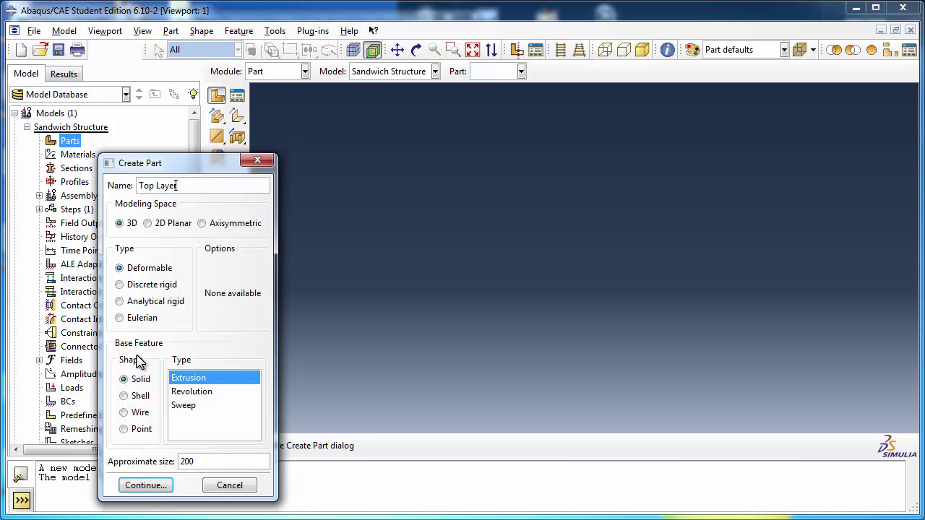
double_click(207, 461)
text(2)
click(168, 487)
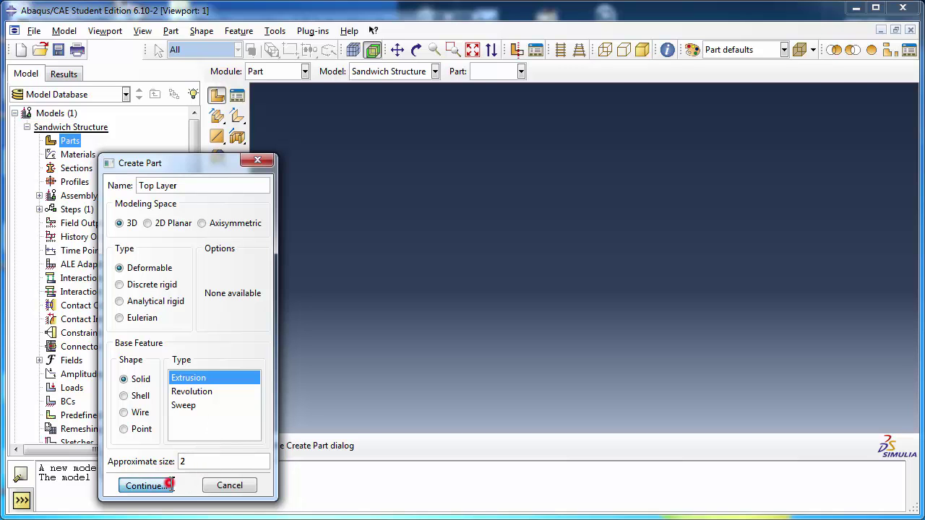
Step: Sketch a rectangle from the origin, about 0.19 wide and 0.07 high, as the Top Layer section
click(236, 116)
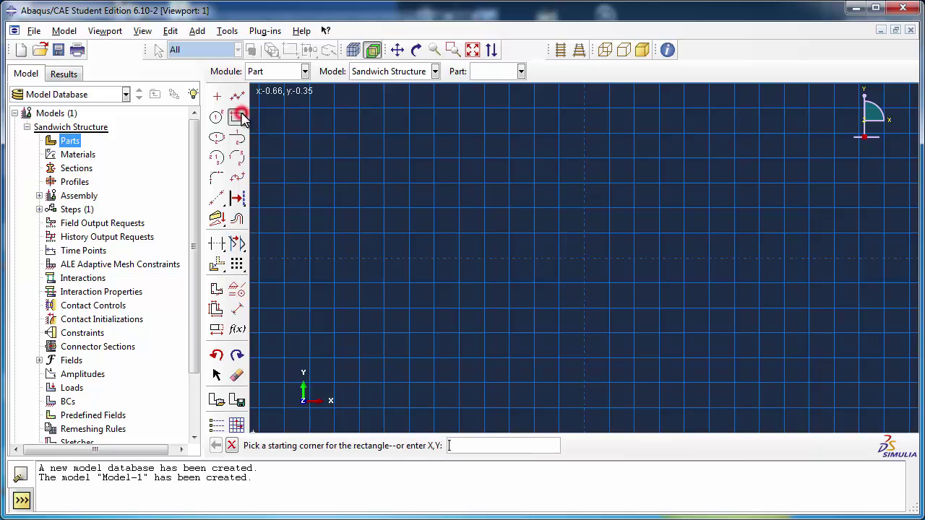
click(585, 260)
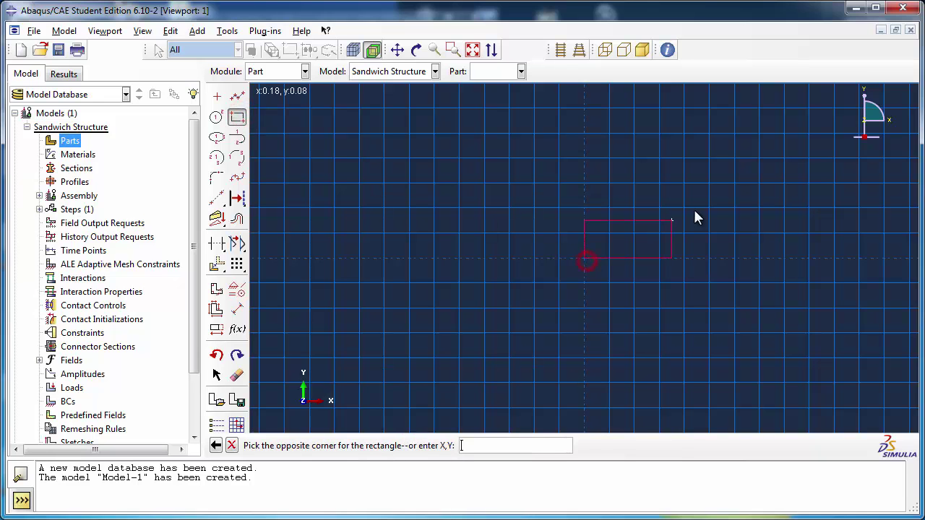
click(679, 222)
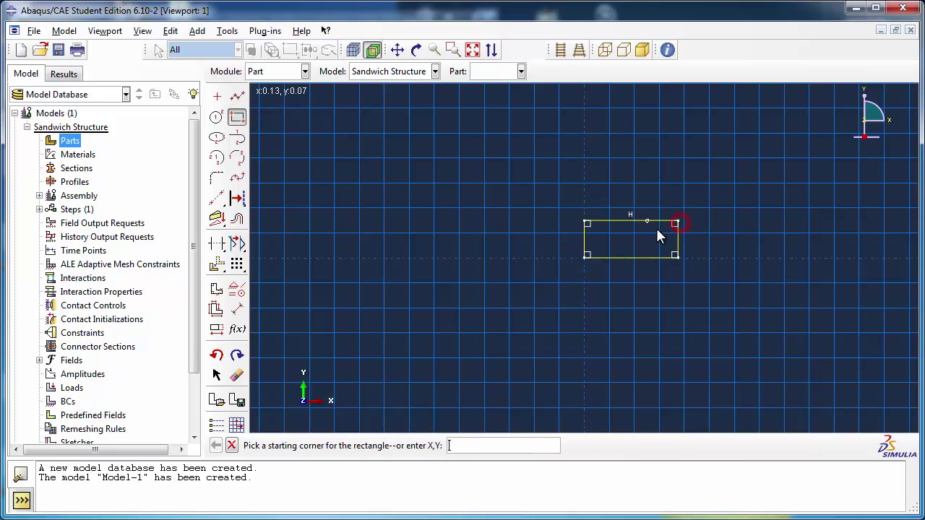
Step: Dimension the vertical edge at the origin, setting the Top Layer rectangle's height to 0.03
click(236, 310)
click(584, 247)
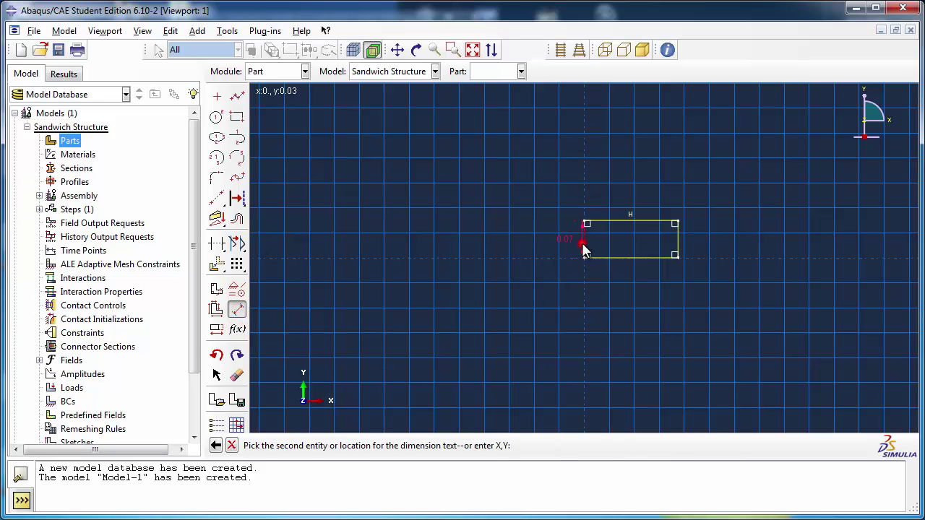
click(518, 238)
text(0.03)
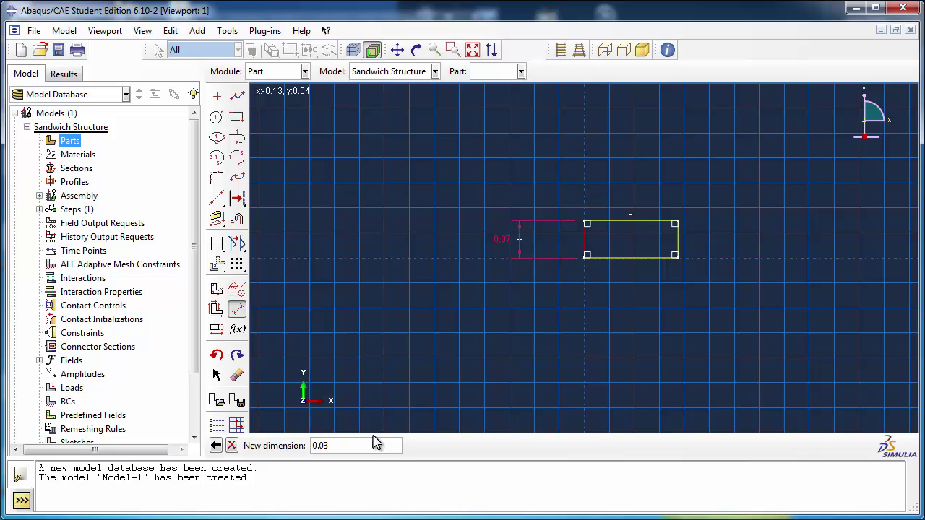
key(Return)
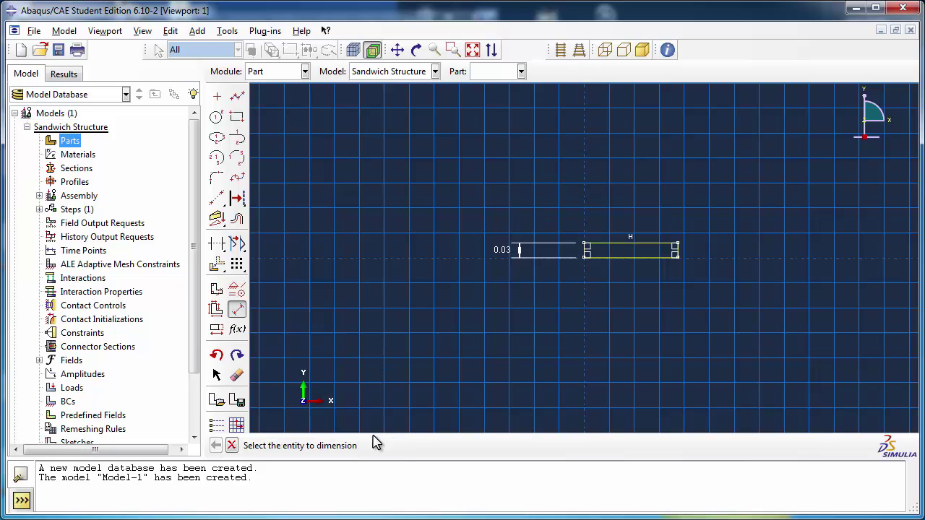
Step: Dimension the lower horizontal edge, setting the Top Layer rectangle's width to 0.2, and end dimensioning
click(603, 258)
click(605, 276)
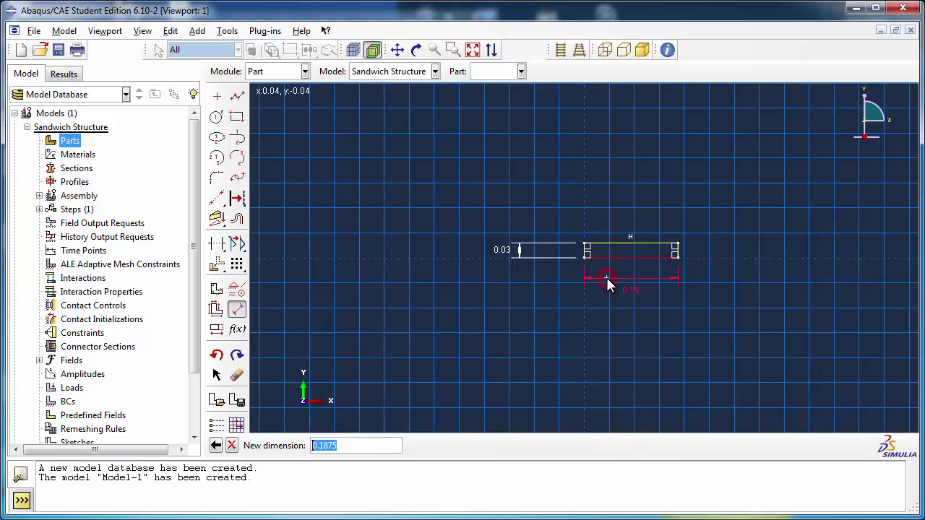
text(0.2)
key(Return)
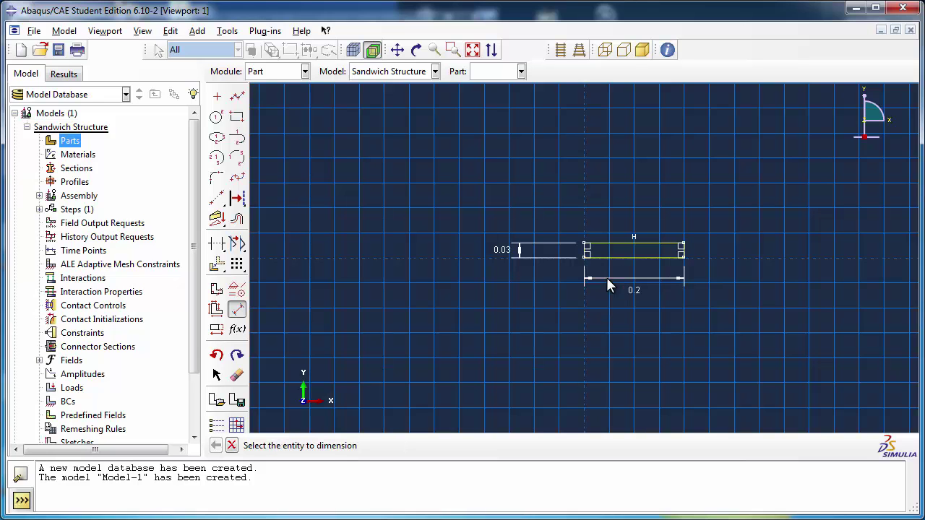
click(232, 445)
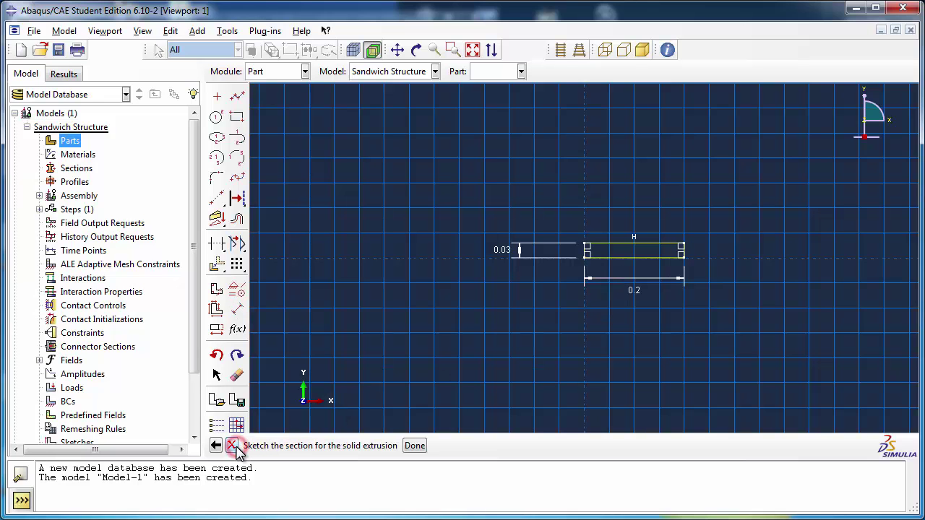
Step: Finish the Top Layer section sketch and extrude it to a depth of 0.8
click(415, 446)
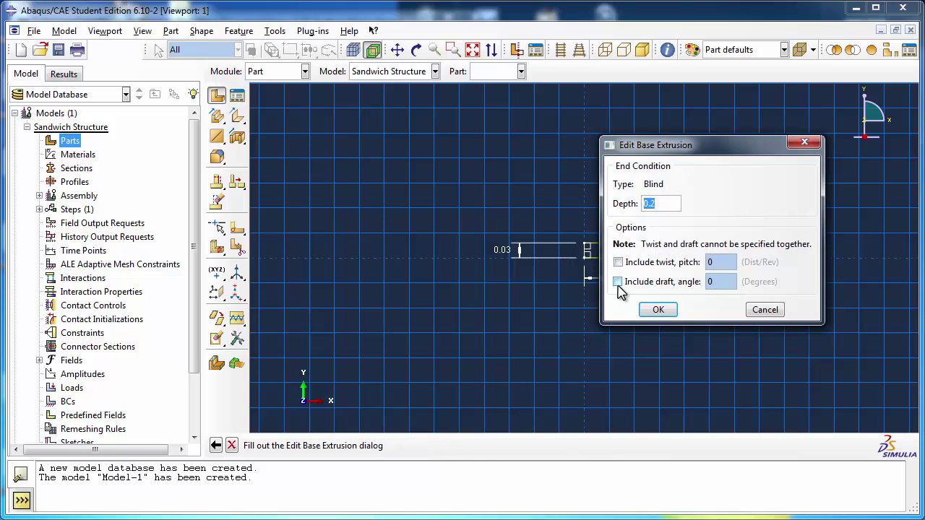
click(679, 206)
key(BackSpace)
key(BackSpace)
text(.8)
click(656, 309)
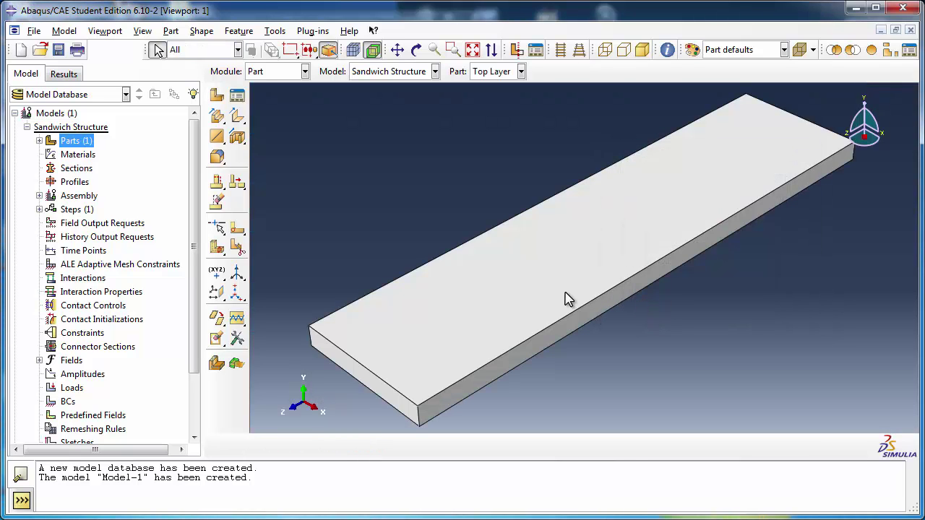
Step: Create a second 3D deformable solid extrusion part named "Core Layer", keeping the approximate size of 2
click(39, 141)
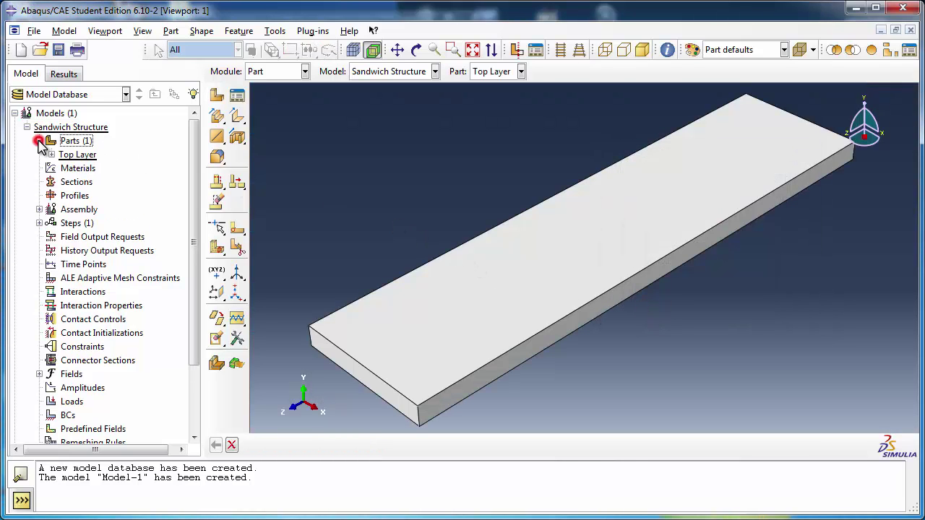
double_click(77, 141)
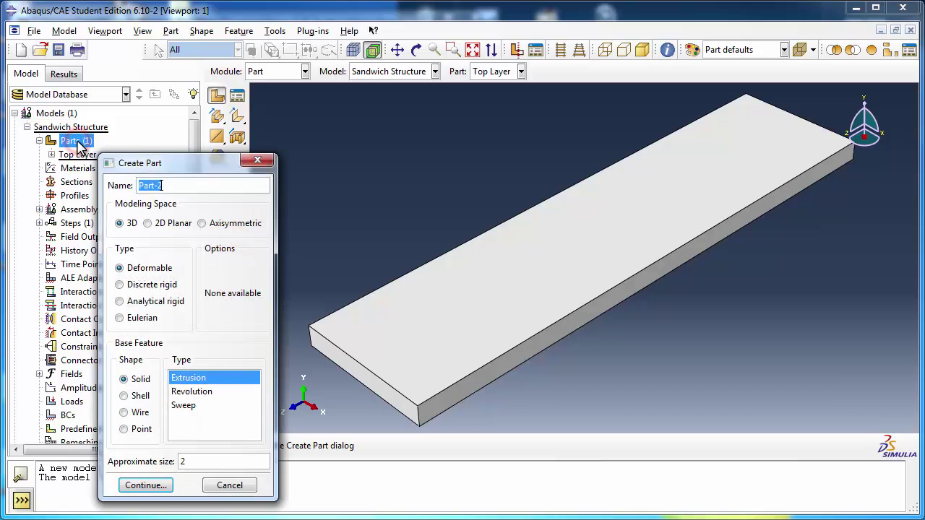
drag(157, 166, 322, 133)
text(Core Layer)
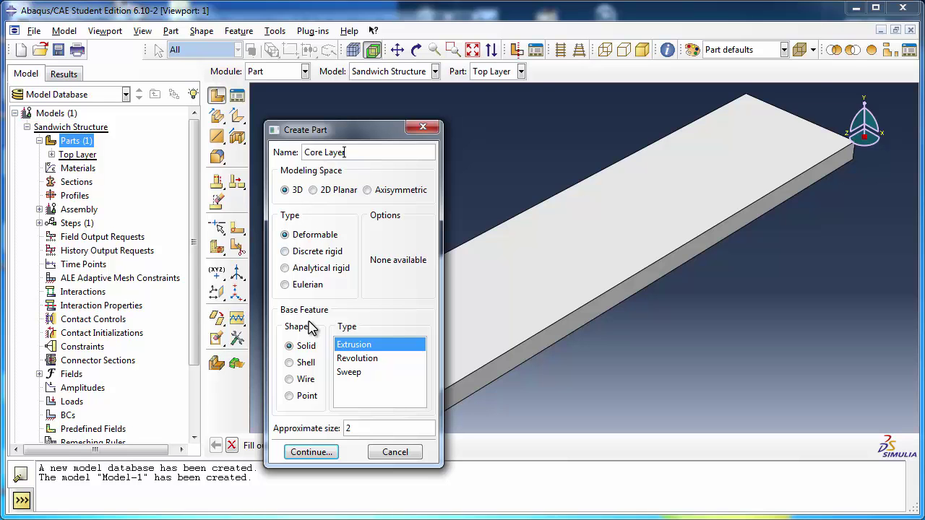
click(326, 456)
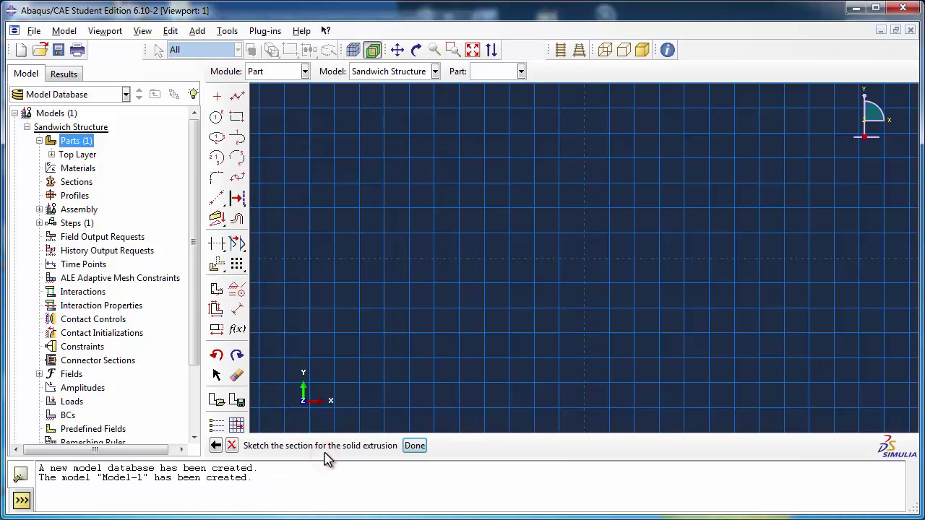
Step: Sketch a rectangle from the origin, about 0.24 wide and 0.09 high, as the Core Layer section
click(237, 117)
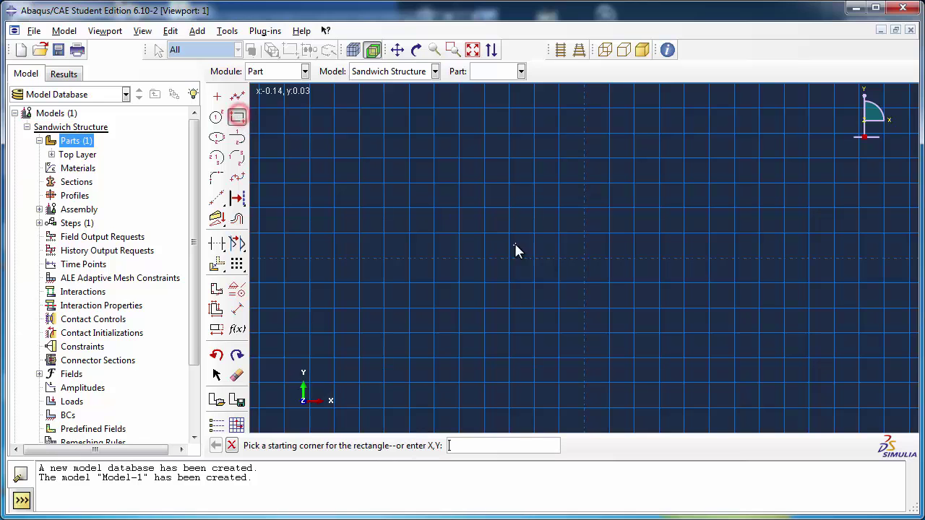
click(584, 257)
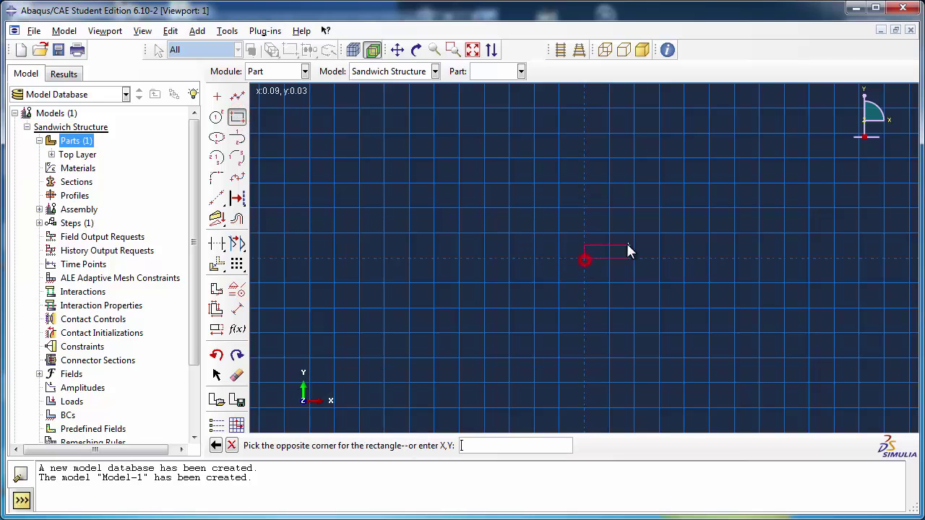
click(704, 219)
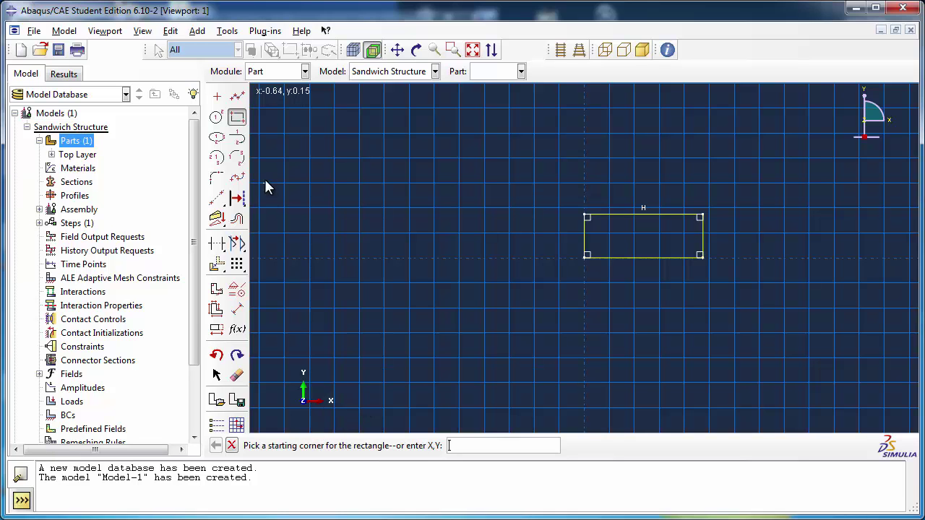
click(232, 446)
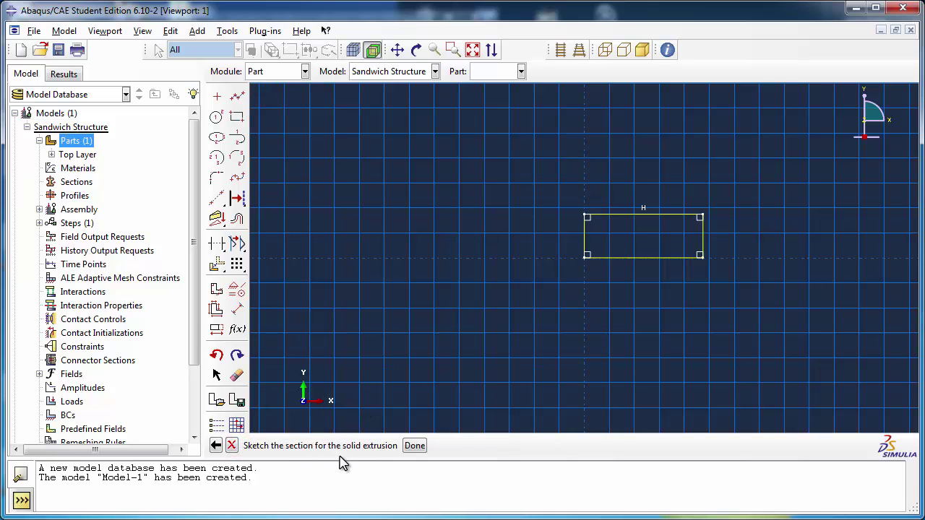
Step: Dimension the vertical edge at the origin, setting the Core Layer rectangle's height to 0.08
click(238, 309)
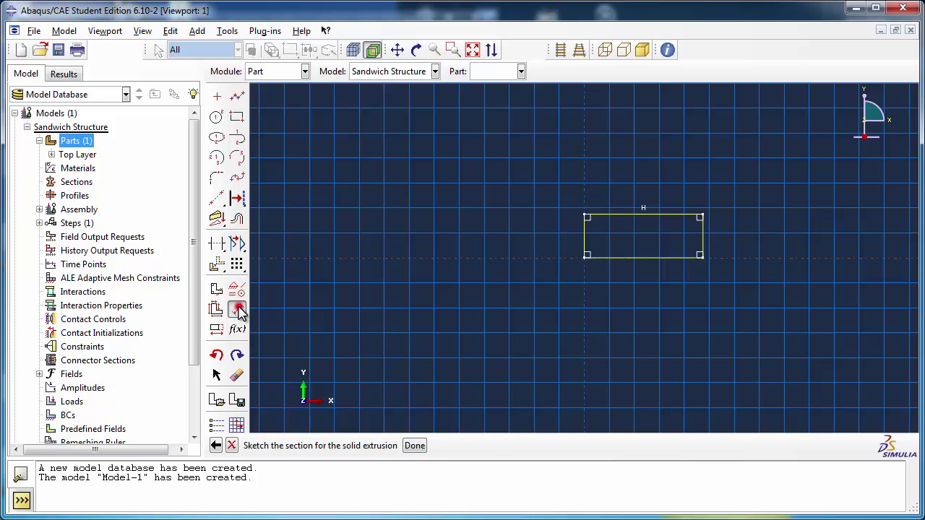
click(585, 251)
click(543, 237)
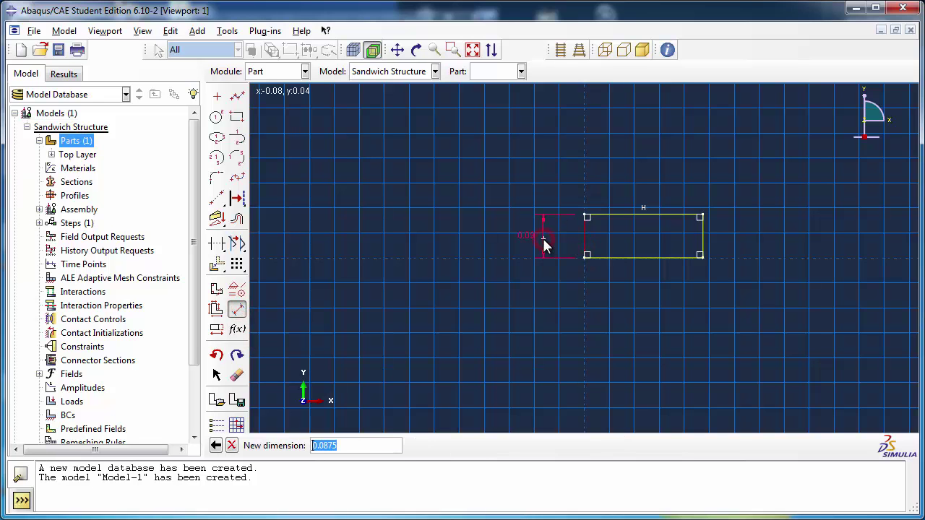
text(0)
key(Return)
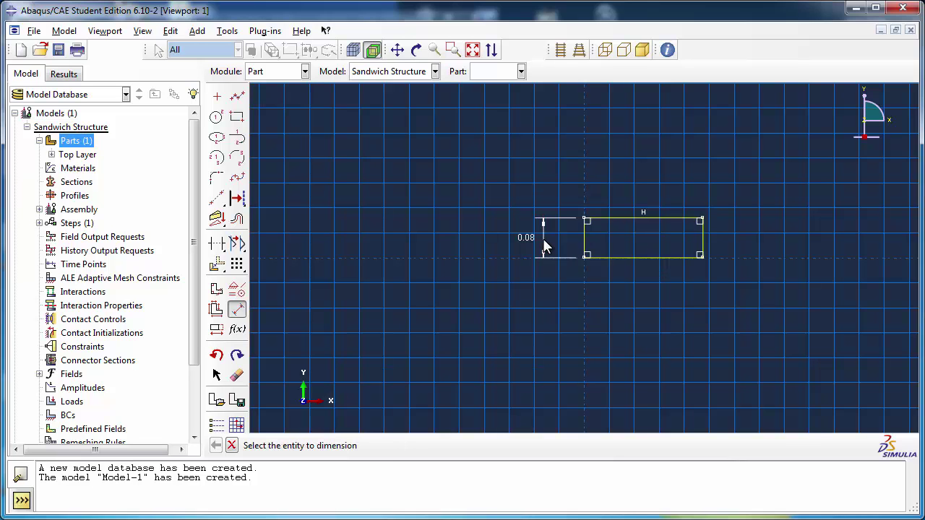
Step: Dimension the lower horizontal edge, setting the Core Layer rectangle's width to 0.2, and end dimensioning
click(609, 257)
click(617, 292)
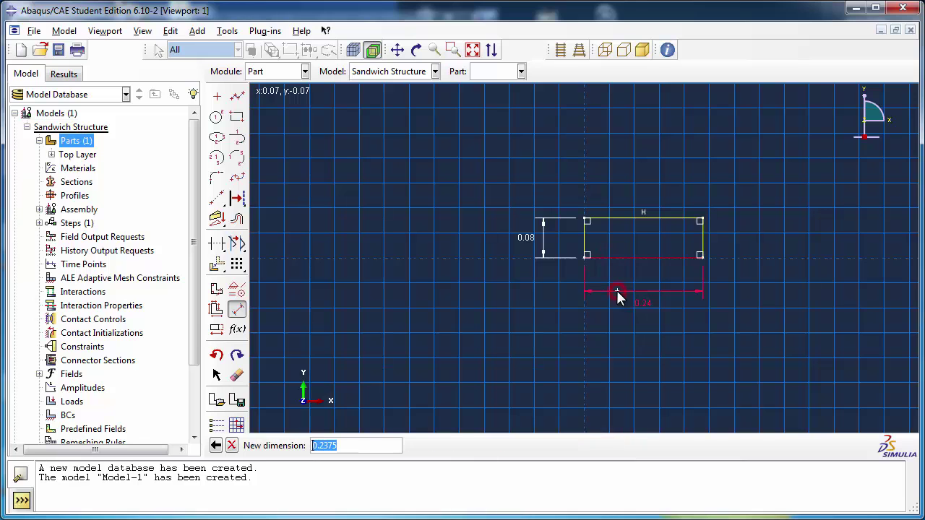
text(0.2)
key(Return)
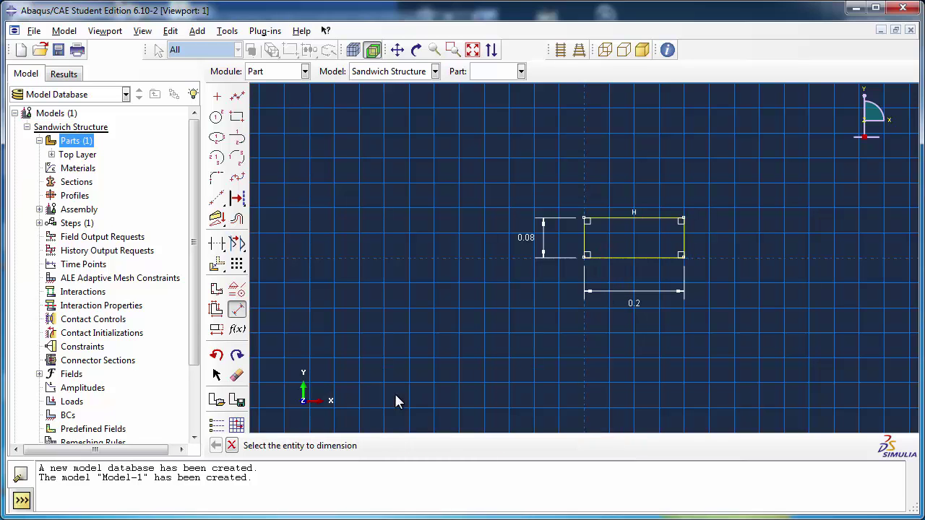
click(232, 445)
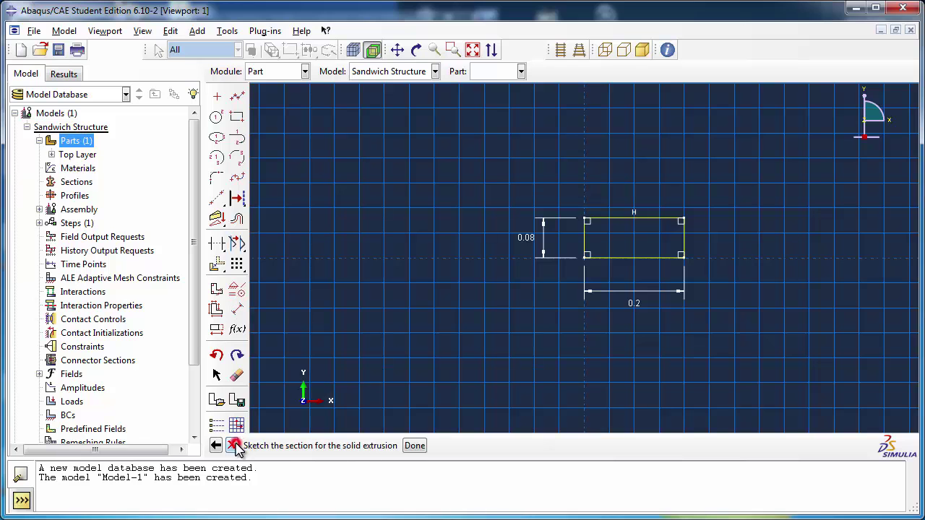
Step: Finish the Core Layer section sketch and extrude it to a depth of 0.8
click(415, 446)
text(0.2)
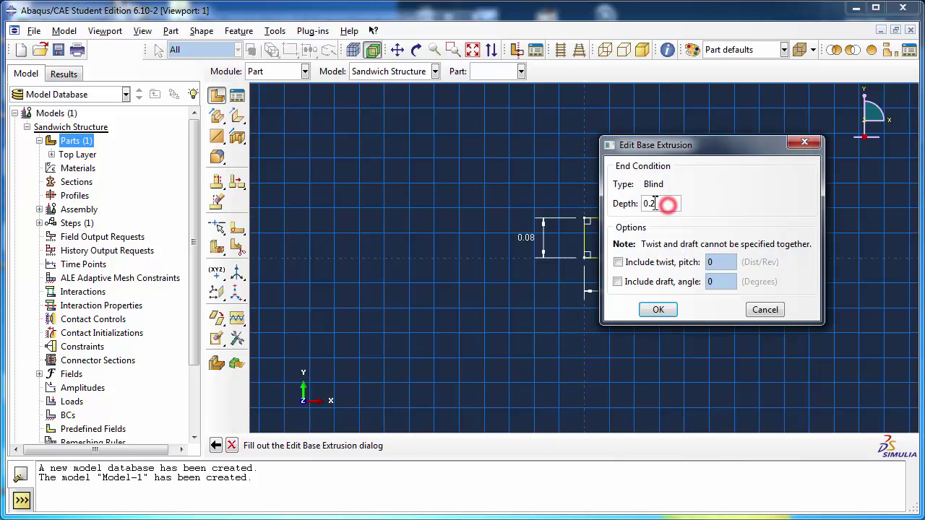
drag(649, 204, 666, 204)
text(8)
click(657, 309)
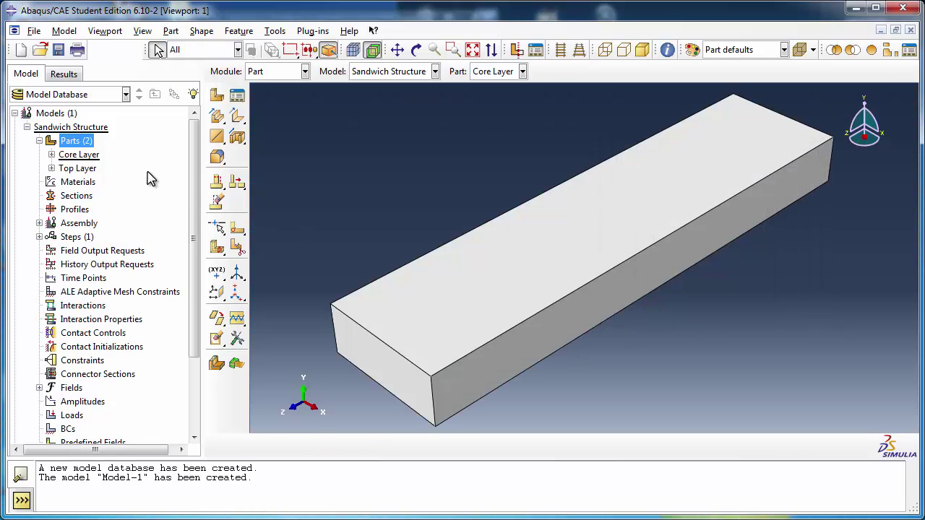
Step: Start an extruded cut on the Core Layer's top face, orienting the sketch with the far short edge vertical and on the right
click(73, 154)
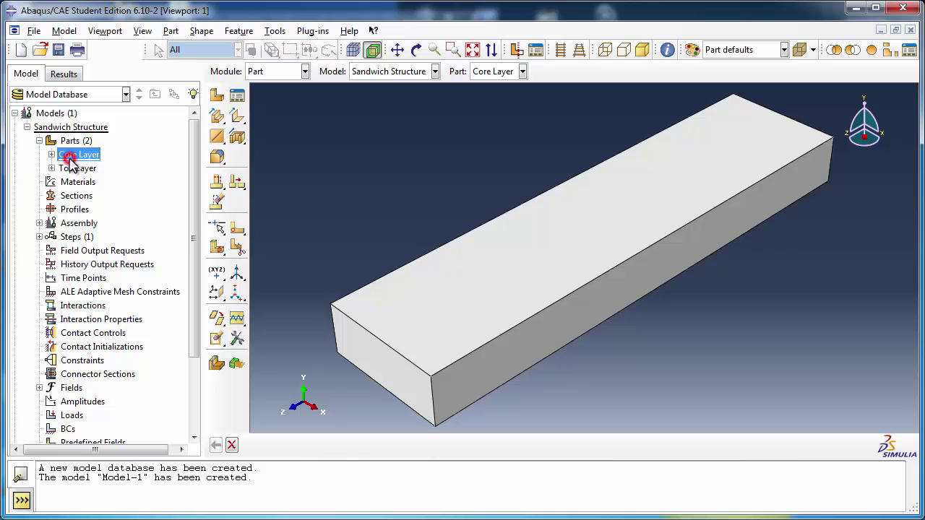
click(239, 138)
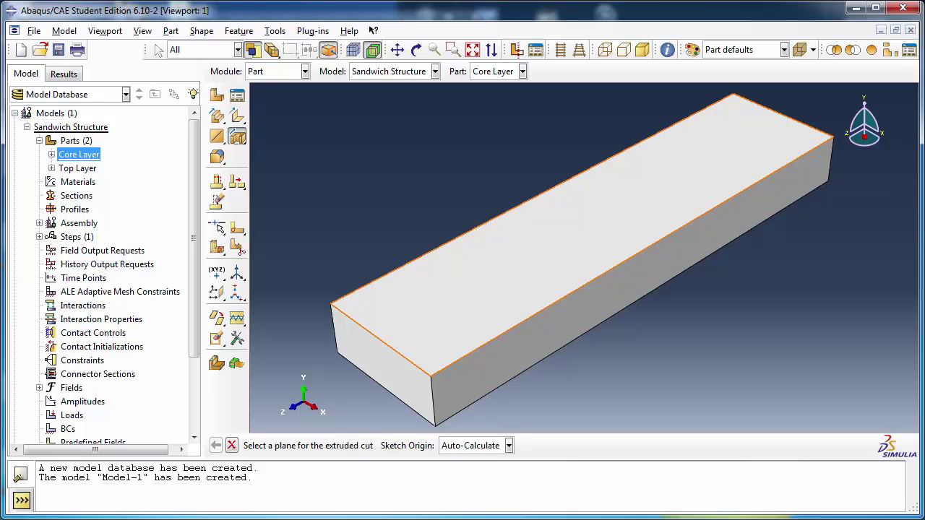
click(495, 281)
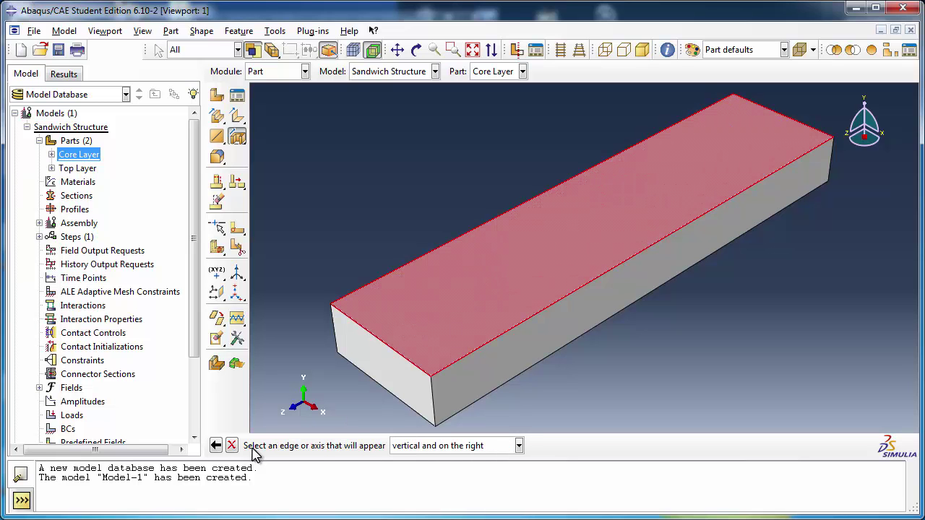
click(768, 109)
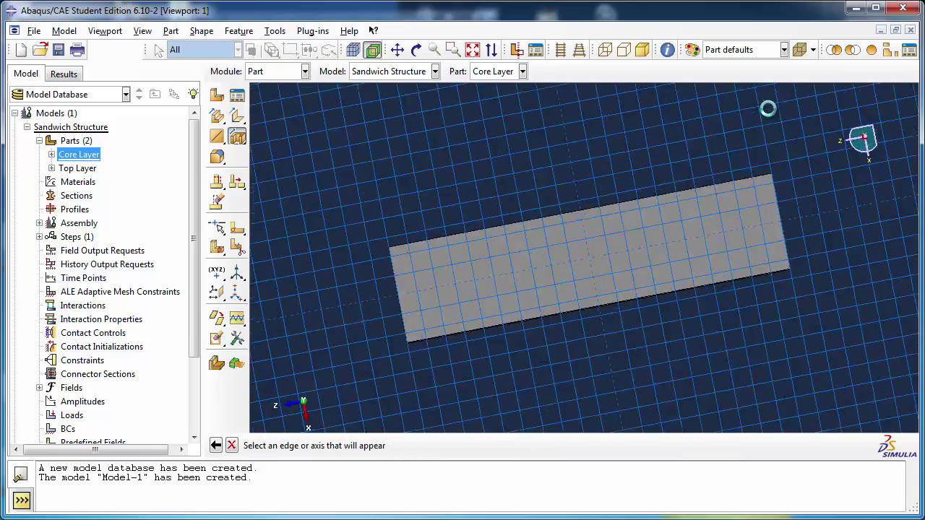
scroll(634, 252, down, 3)
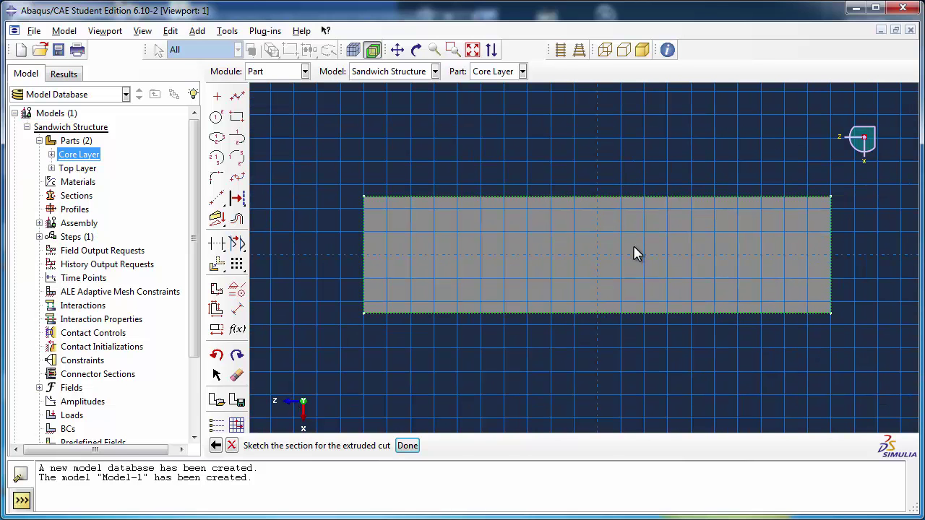
Step: Sketch six separate rectangles in a row along the Core Layer face, each about 0.06 to 0.1 wide and 0.11 to 0.12 high
click(238, 118)
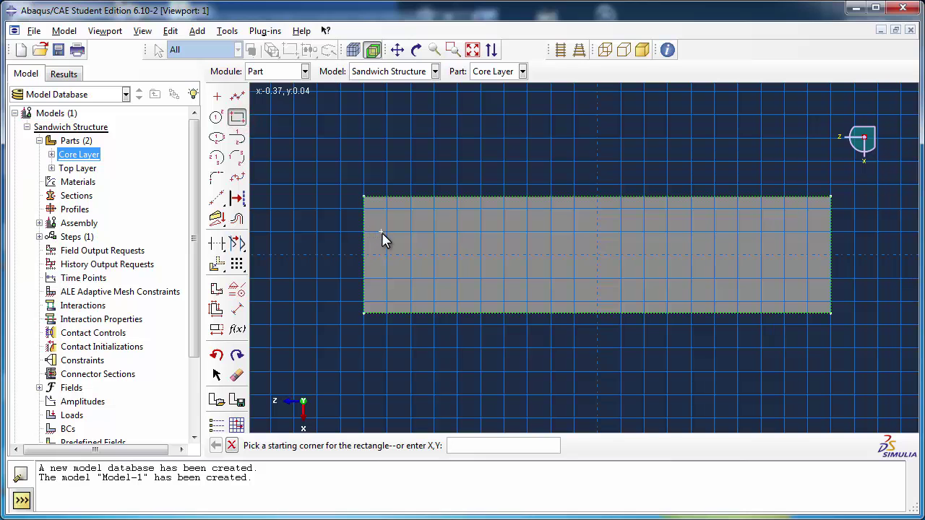
click(387, 232)
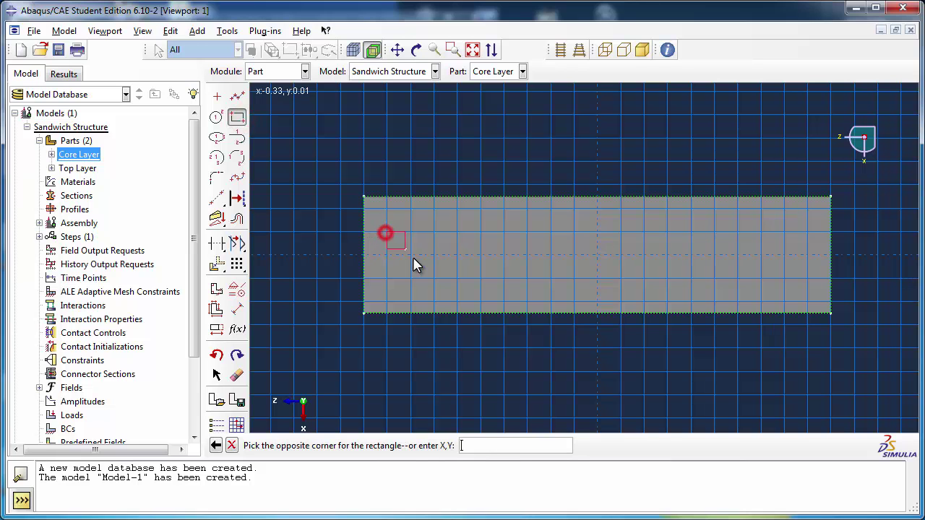
click(440, 294)
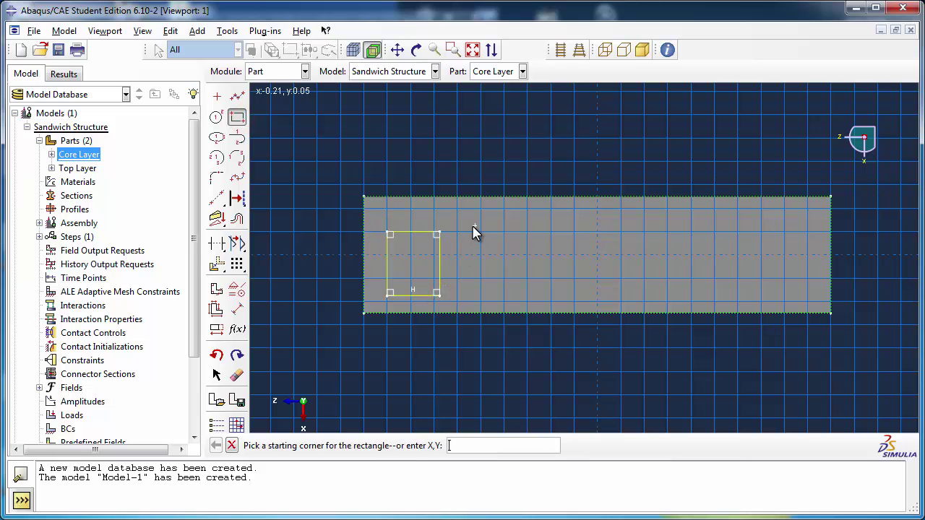
click(475, 227)
click(516, 297)
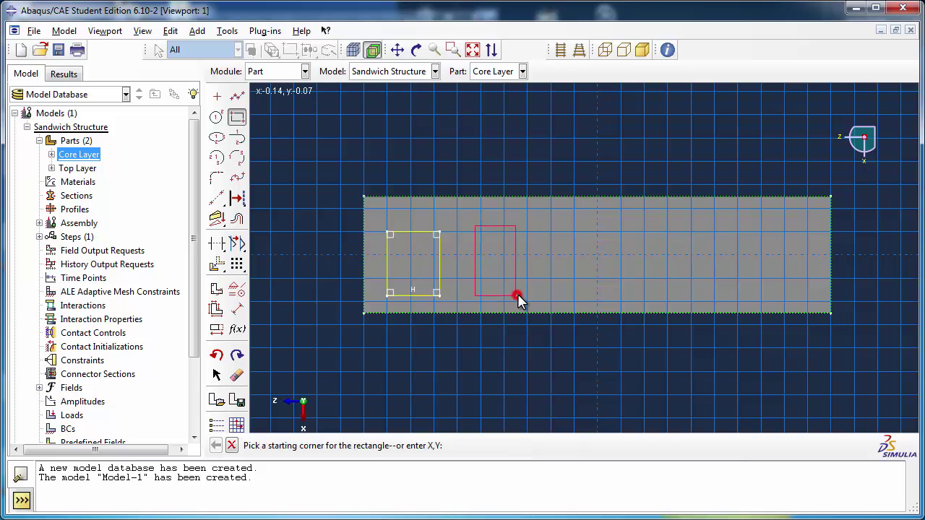
click(558, 228)
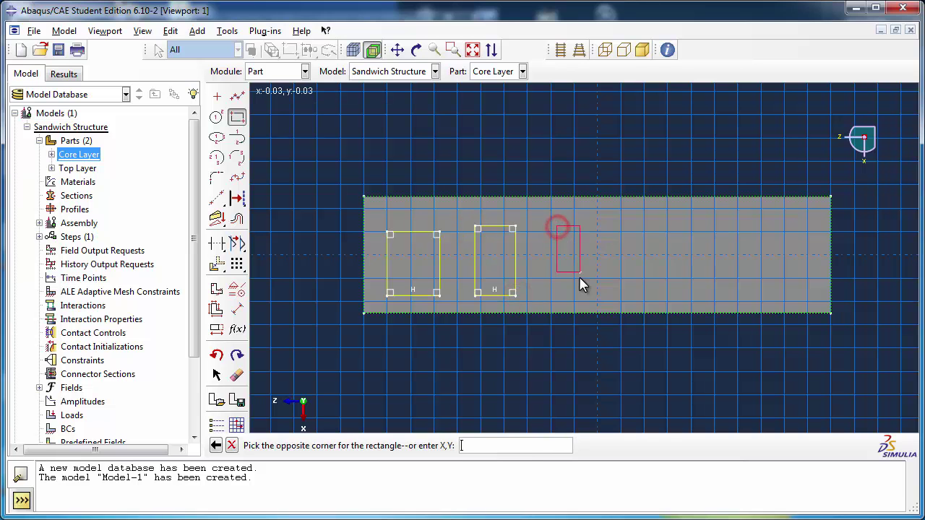
click(589, 287)
click(629, 228)
click(684, 295)
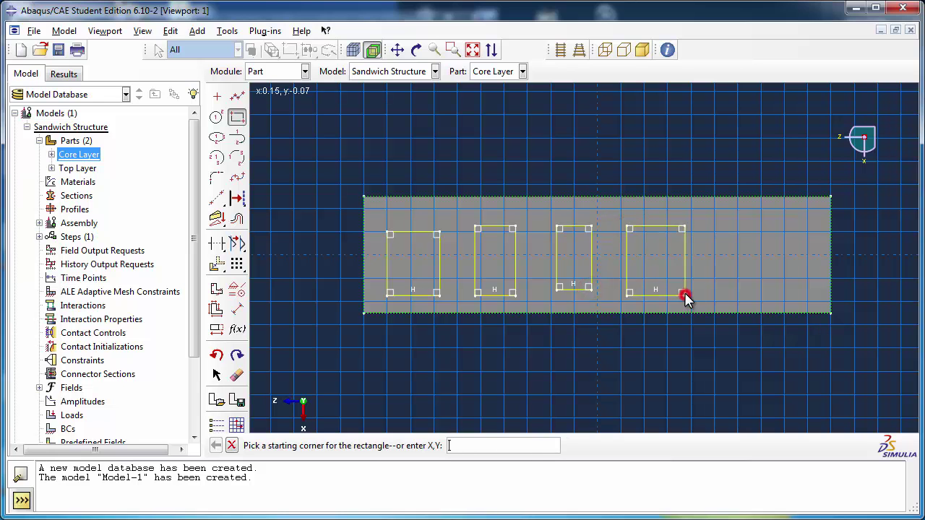
click(715, 227)
click(749, 293)
click(777, 230)
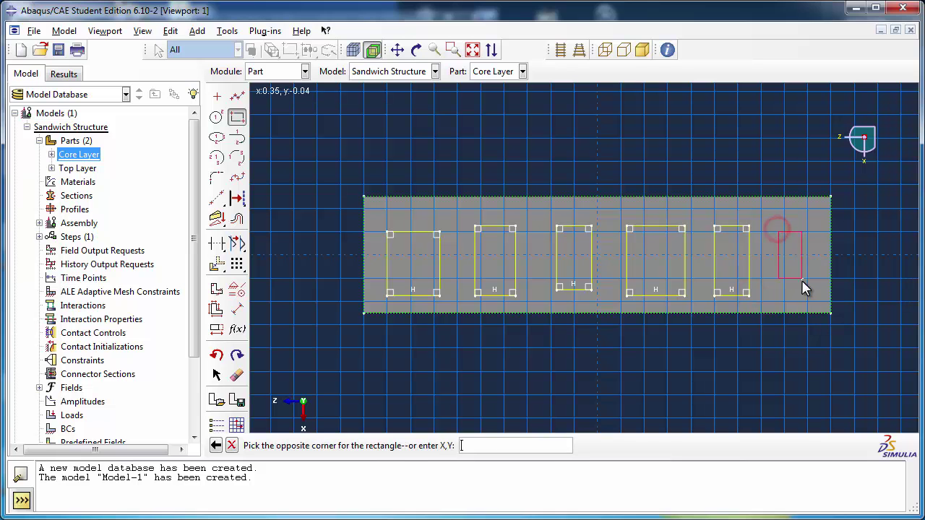
click(812, 297)
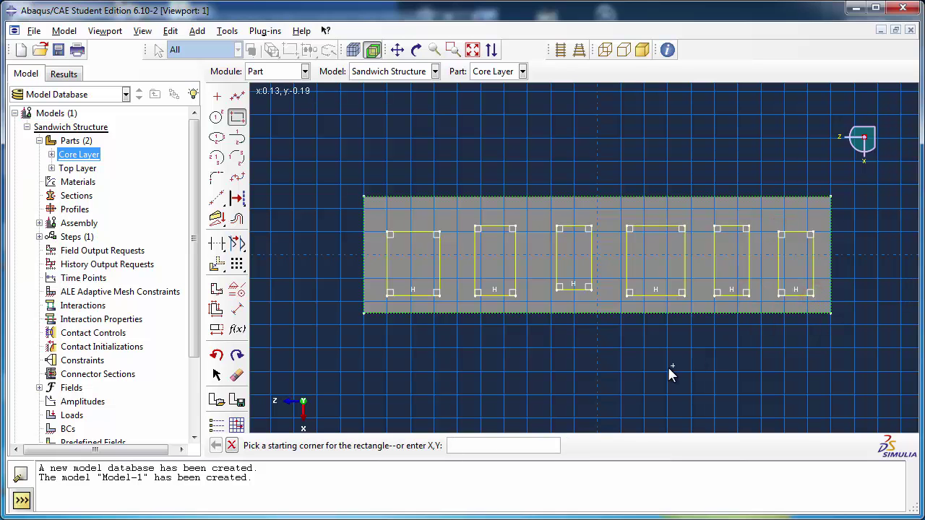
click(232, 446)
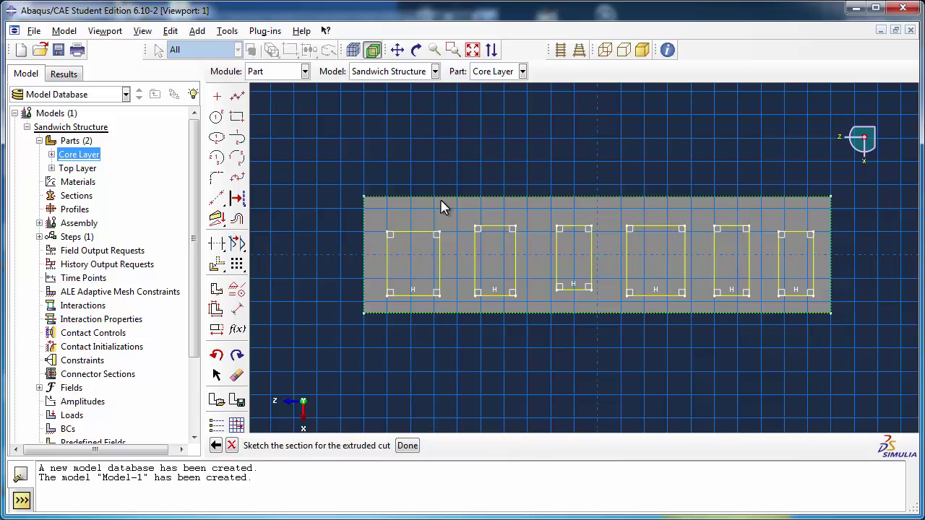
Step: Dimension the leftmost rectangle's upper edge, setting its width to 0.087
click(239, 311)
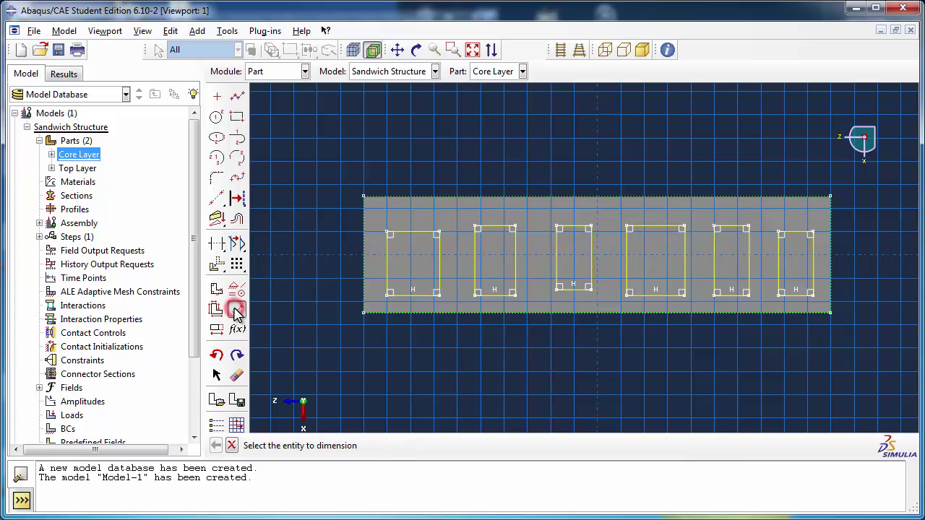
click(402, 233)
click(417, 165)
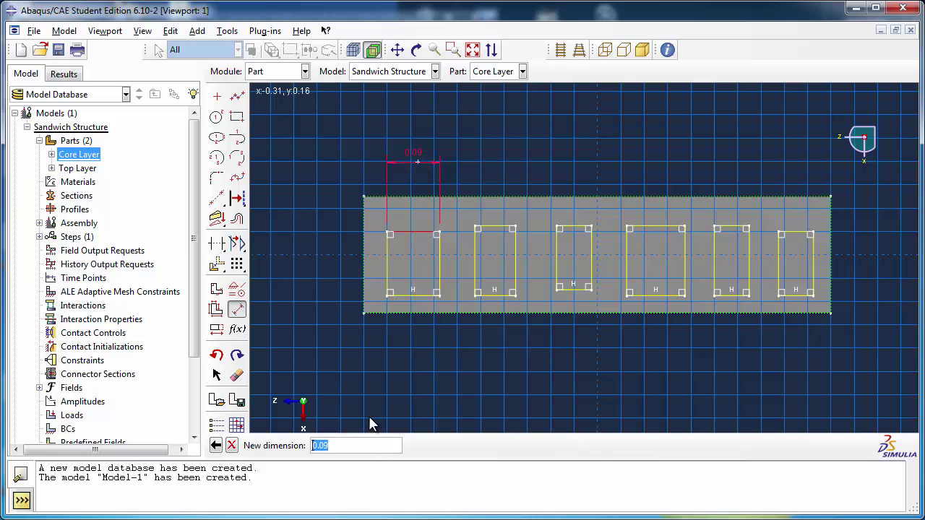
text(0.087)
key(Return)
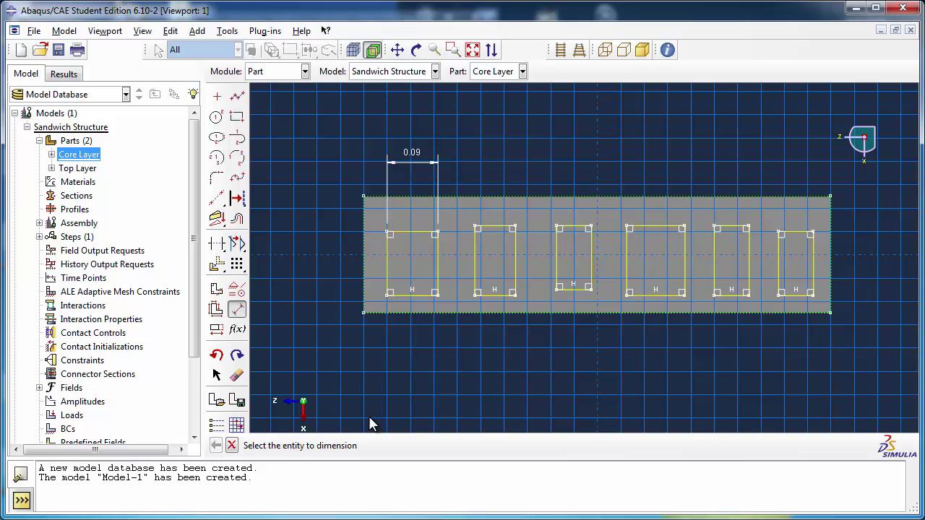
Step: Dimension the leftmost rectangle's left vertical edge, setting its height to 0.12
click(388, 279)
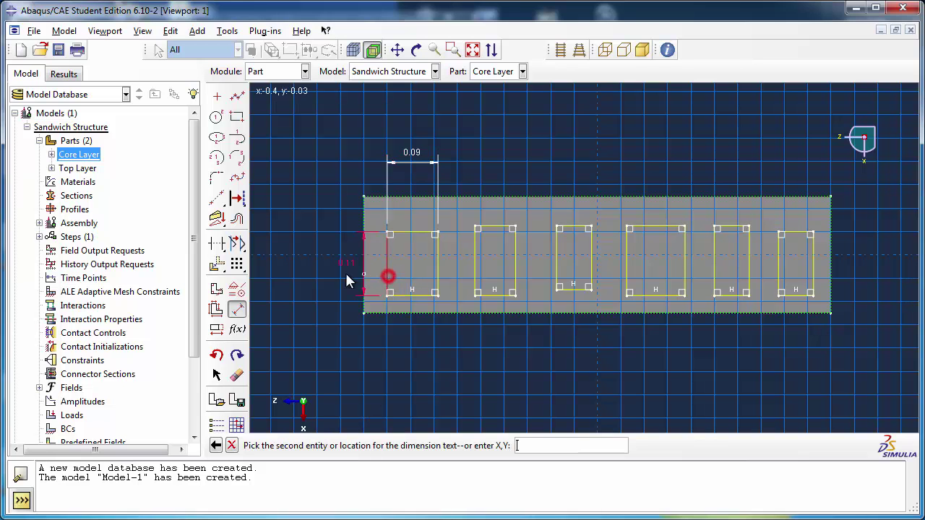
click(331, 275)
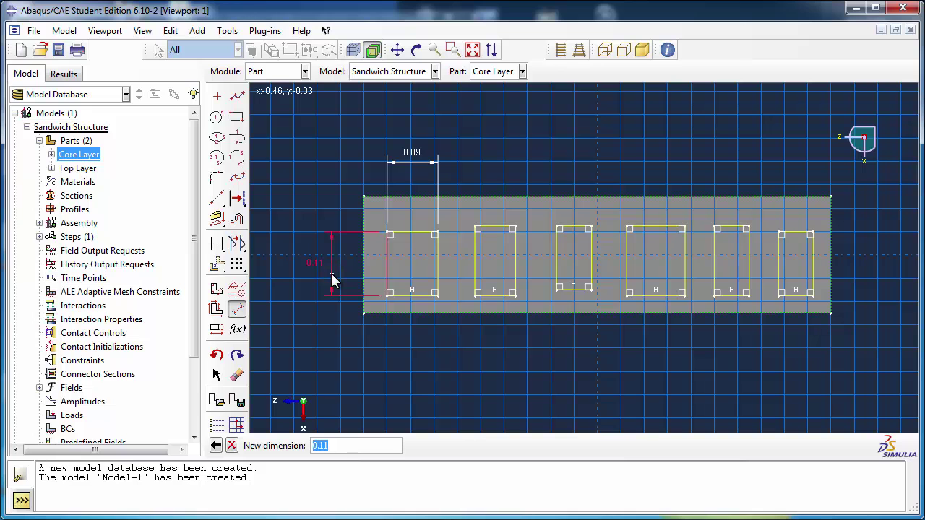
text(0)
key(Return)
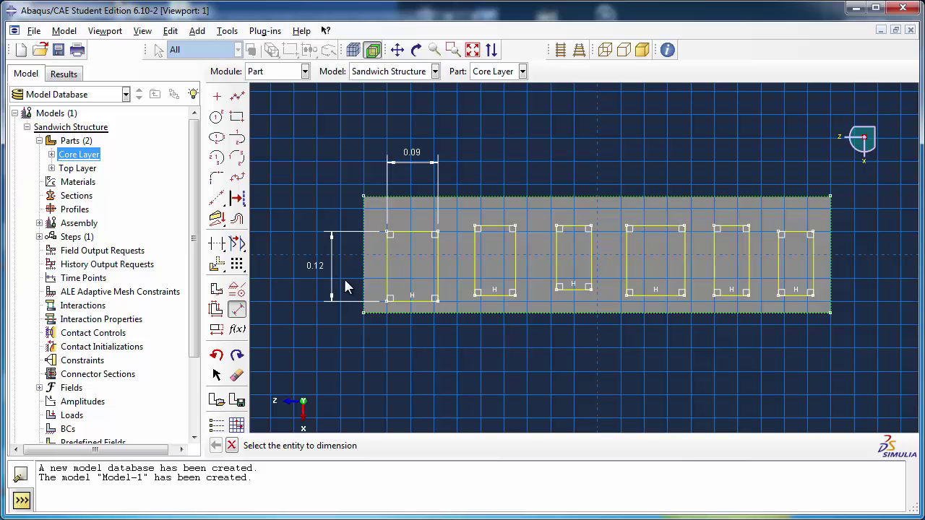
Step: Apply an equal length constraint to the upper horizontal edges of all six rectangles
click(242, 290)
drag(73, 196, 131, 177)
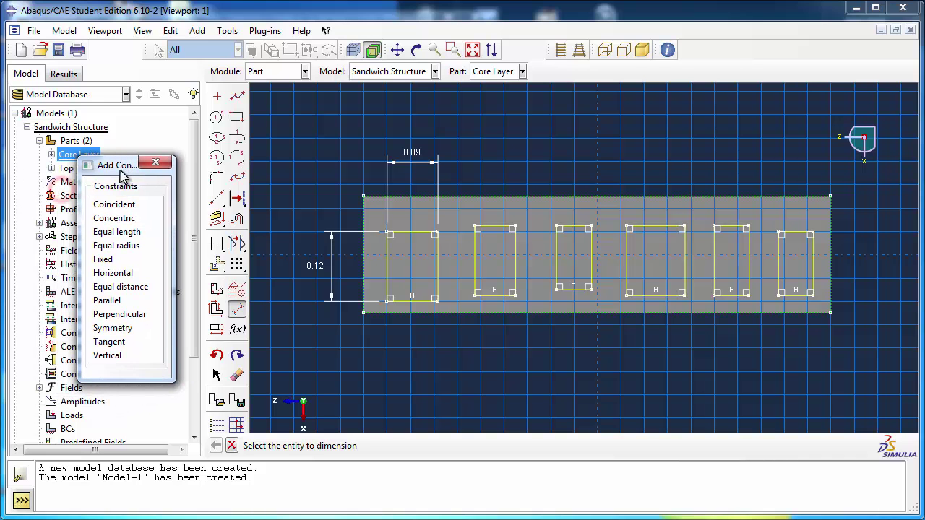
click(120, 233)
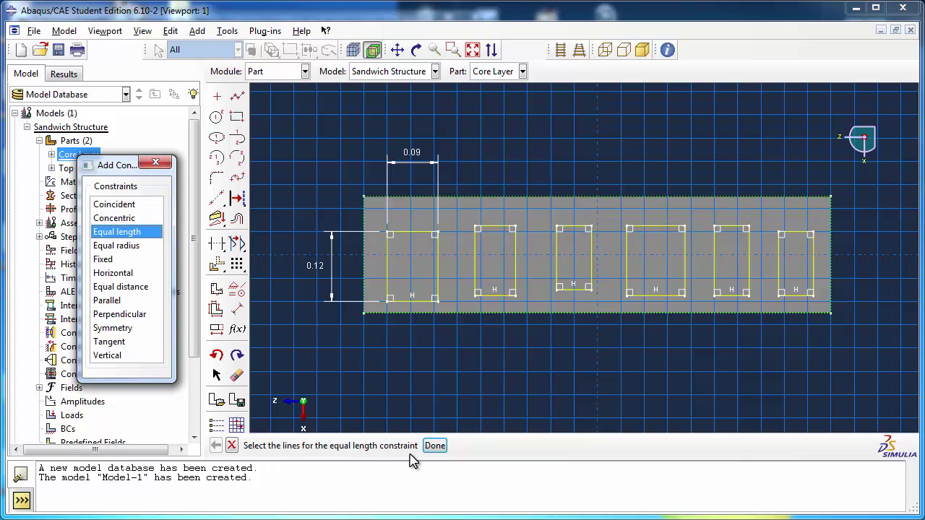
click(409, 234)
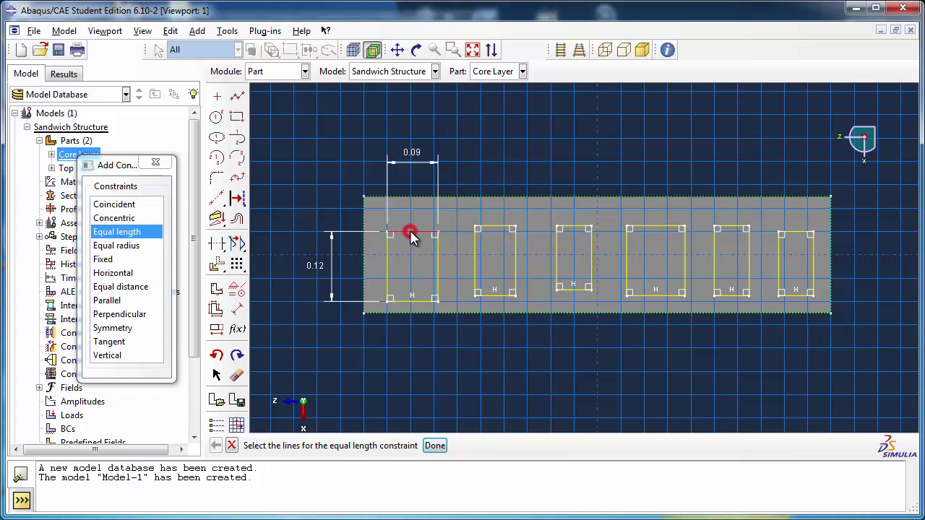
click(508, 229)
click(576, 228)
click(665, 229)
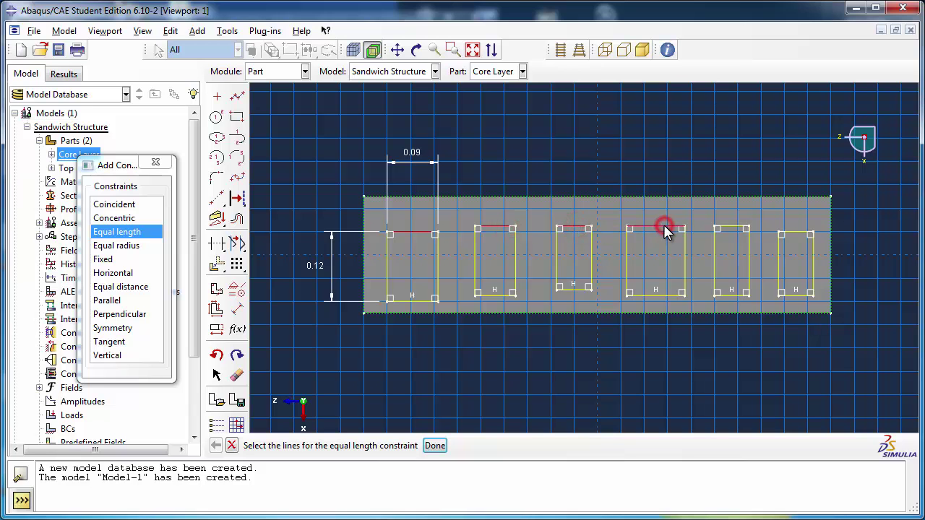
click(732, 227)
click(793, 233)
click(438, 446)
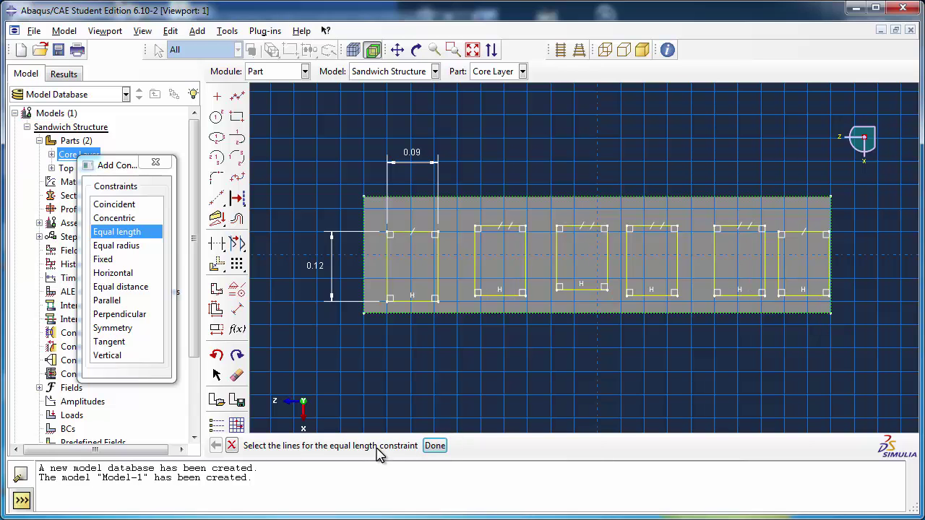
Step: Apply an equal length constraint to the left vertical edges of all six rectangles and finish adding constraints
click(388, 267)
click(559, 269)
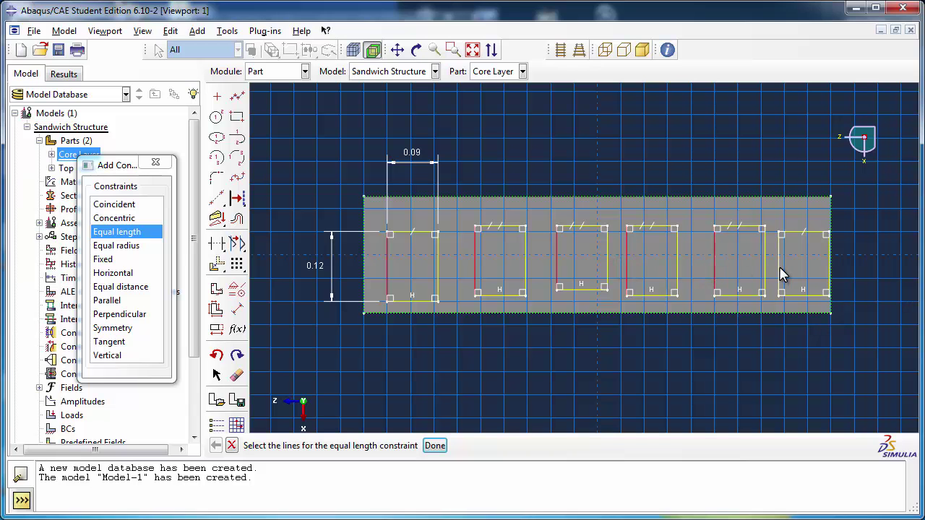
click(435, 446)
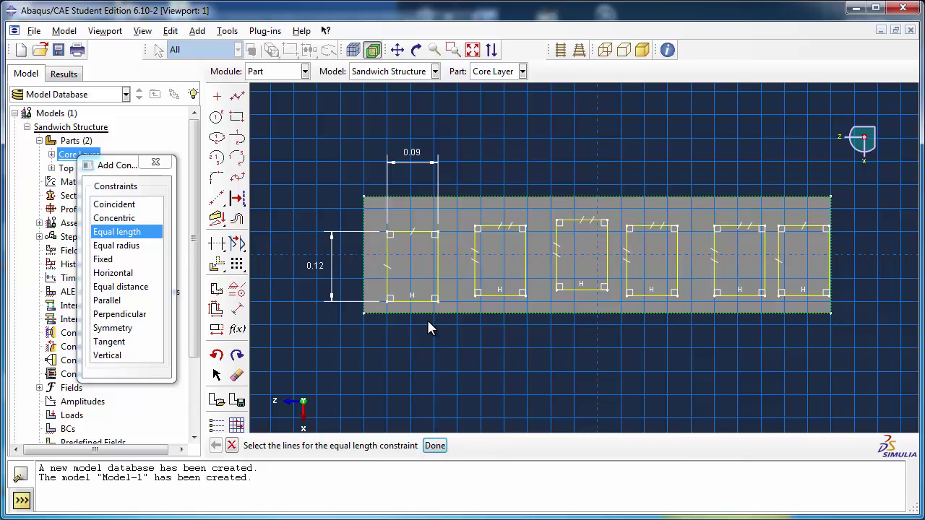
click(156, 162)
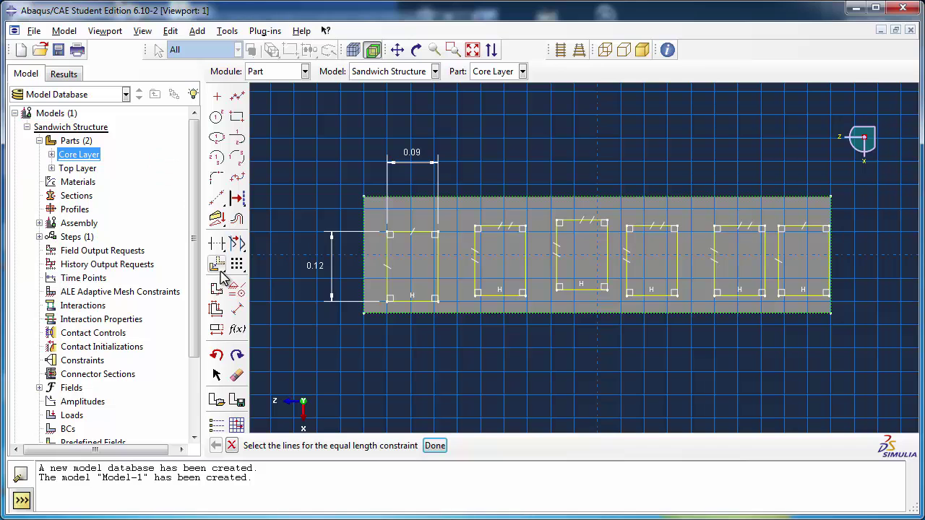
Step: Dimension the distance from the face's upper edge to the leftmost rectangle's upper edge, setting it to 0.04
click(237, 309)
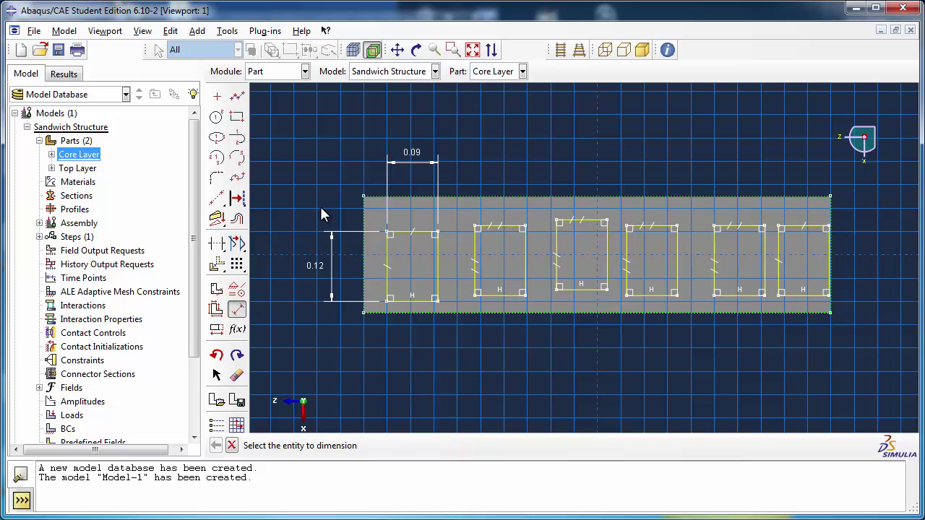
click(403, 196)
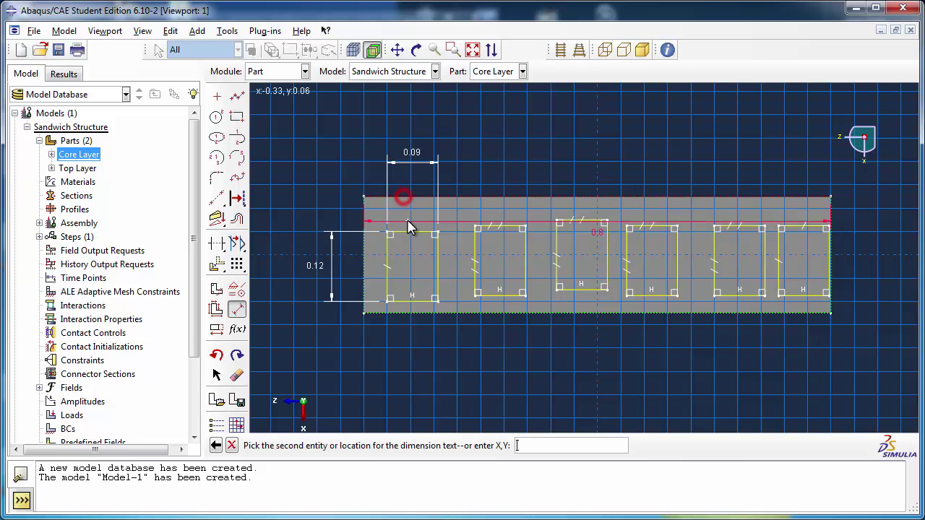
click(406, 229)
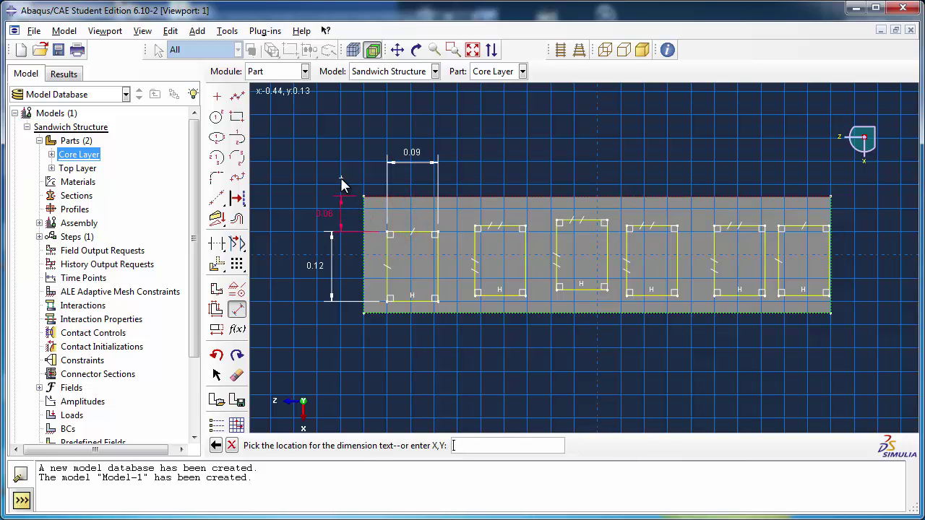
click(315, 185)
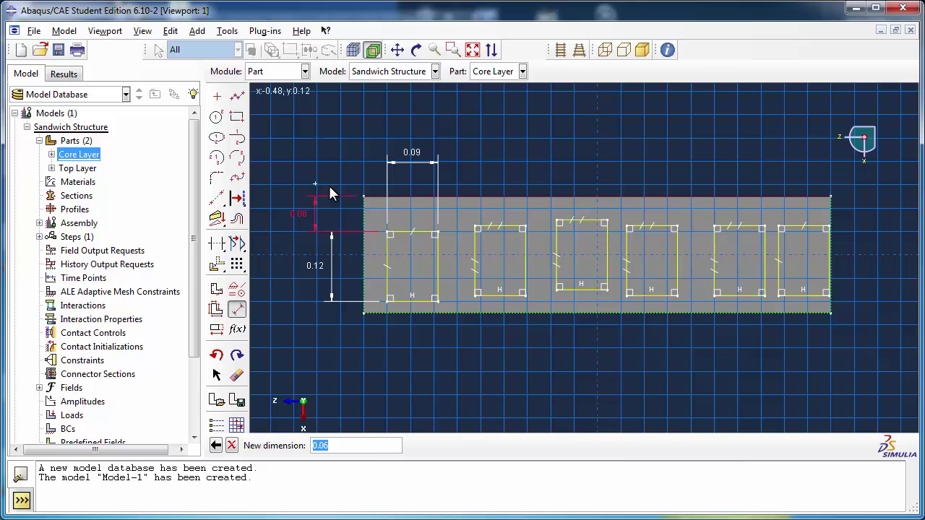
text(0.04)
key(Return)
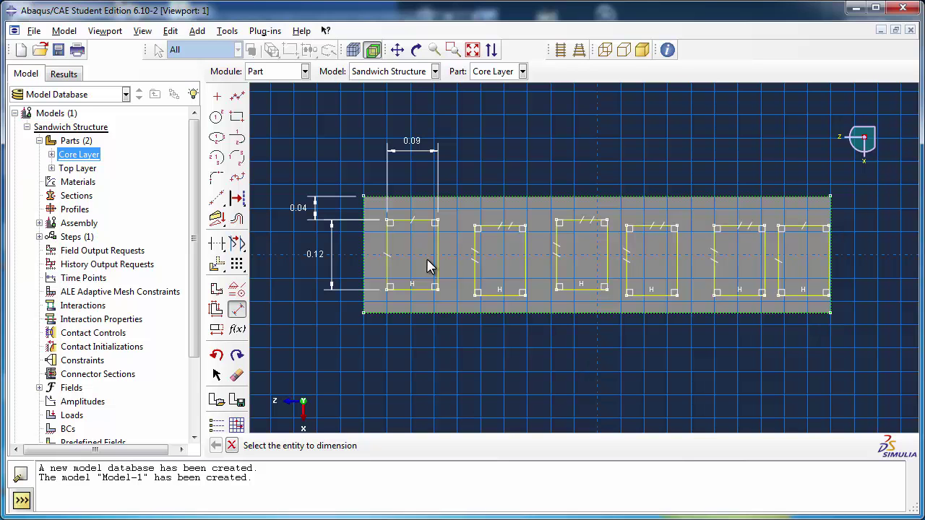
Step: Apply coincident constraints aligning the upper edges of the second and third rectangles with the leftmost rectangle's upper edge
click(237, 306)
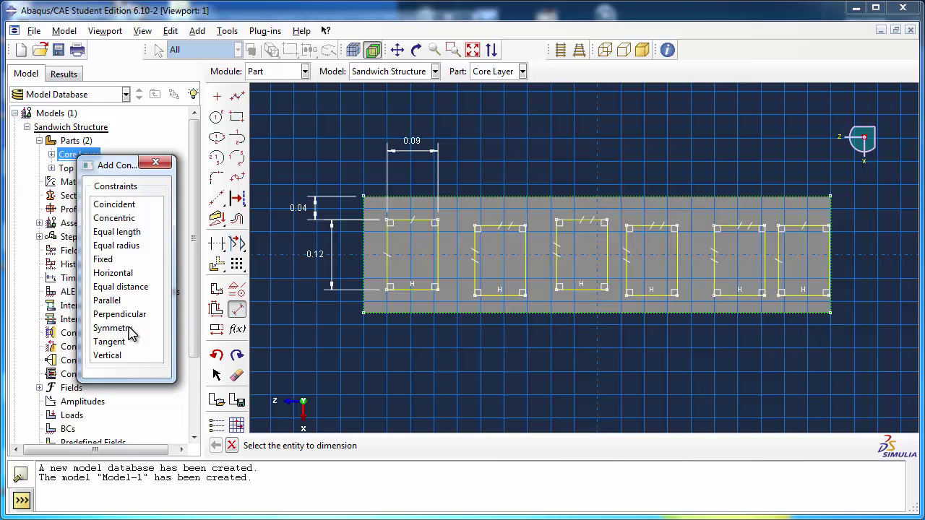
click(129, 207)
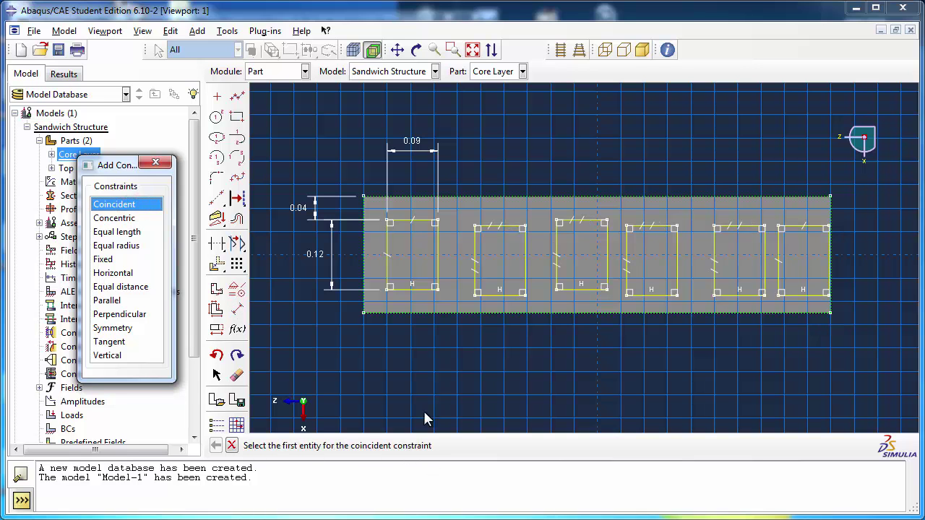
click(403, 221)
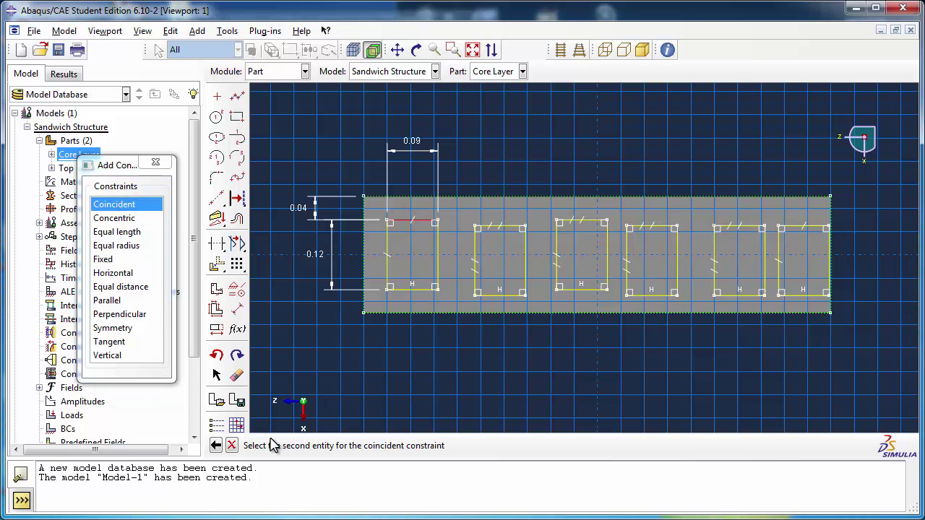
click(504, 229)
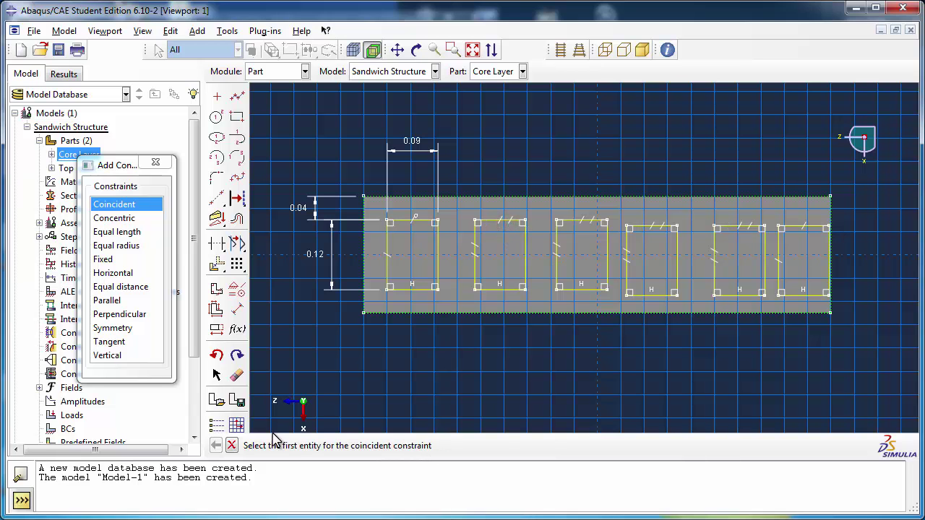
click(404, 226)
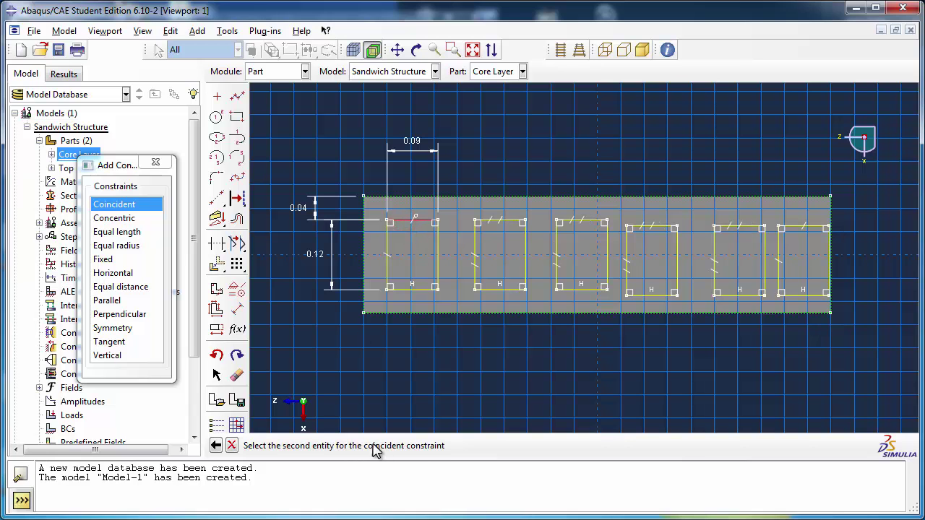
click(571, 225)
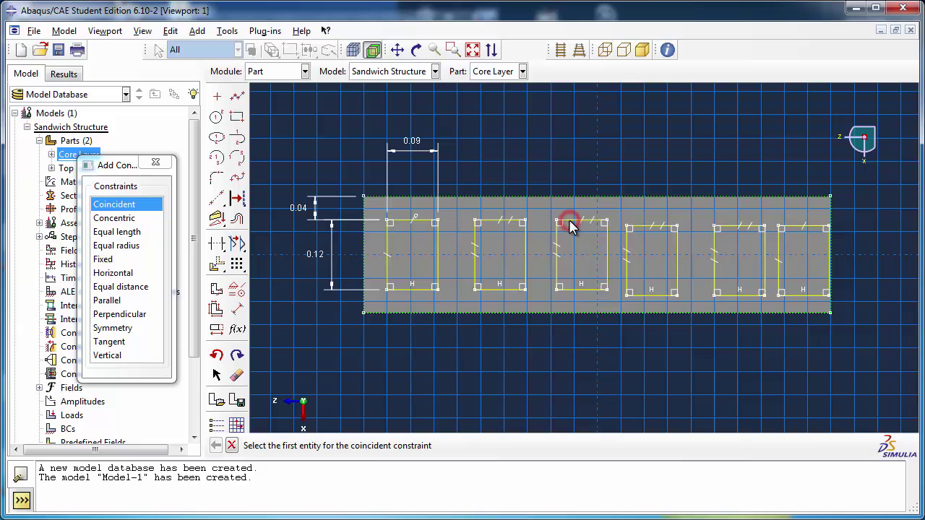
Step: Make the fourth, fifth and sixth rectangles' upper edges coincident with the leftmost rectangle's upper edge and finish adding constraints
click(420, 220)
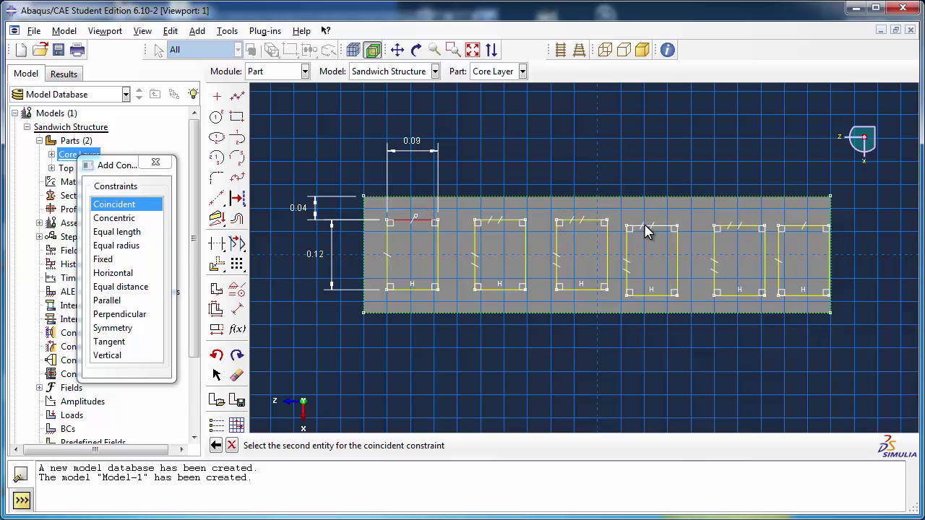
click(644, 228)
click(423, 223)
click(750, 228)
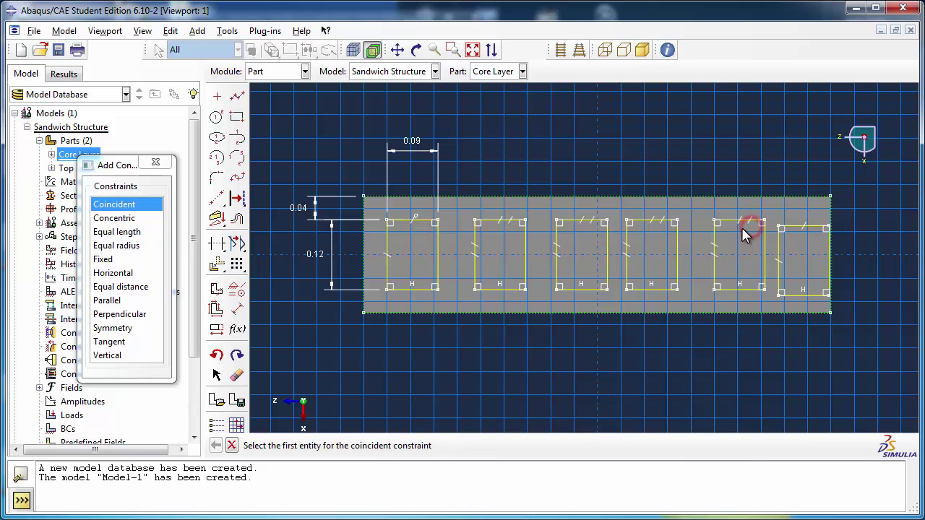
click(399, 221)
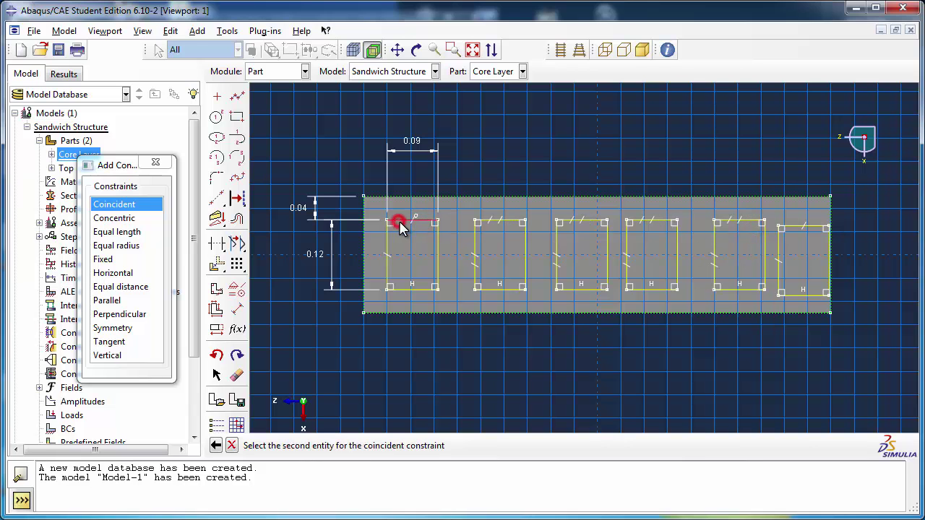
click(790, 227)
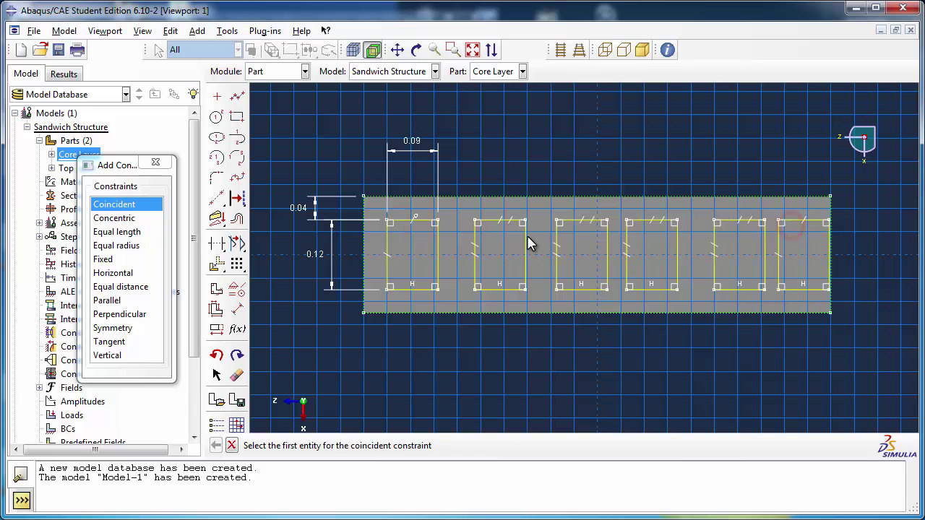
click(156, 162)
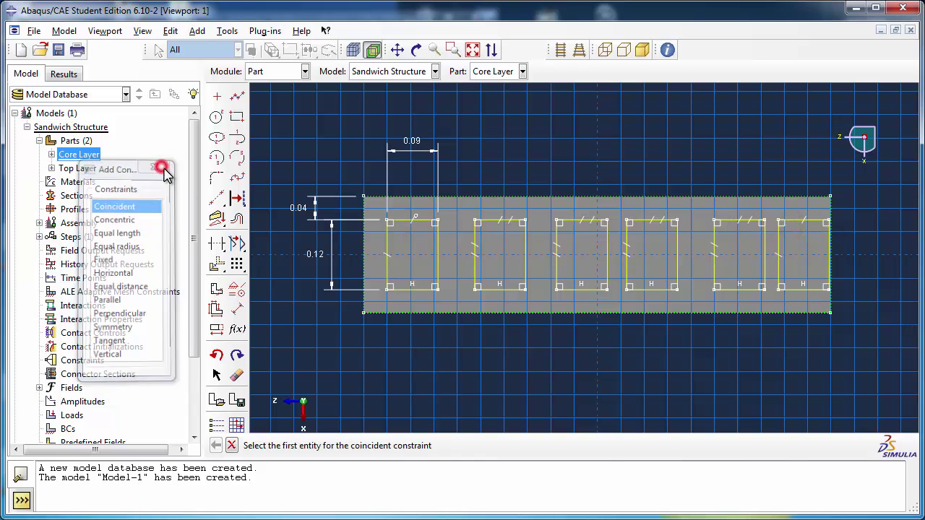
Step: Dimension the distance from the face's left edge to the leftmost rectangle's left edge as 0.04
click(237, 309)
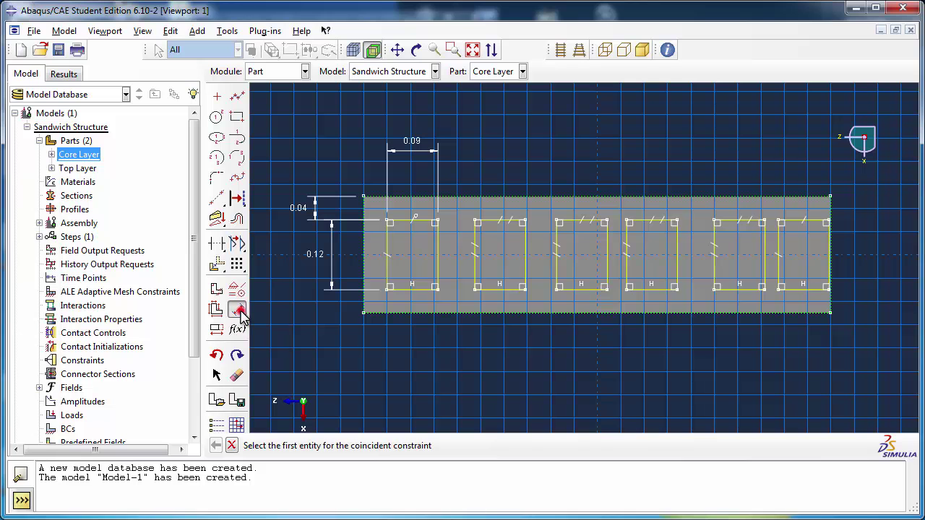
click(388, 273)
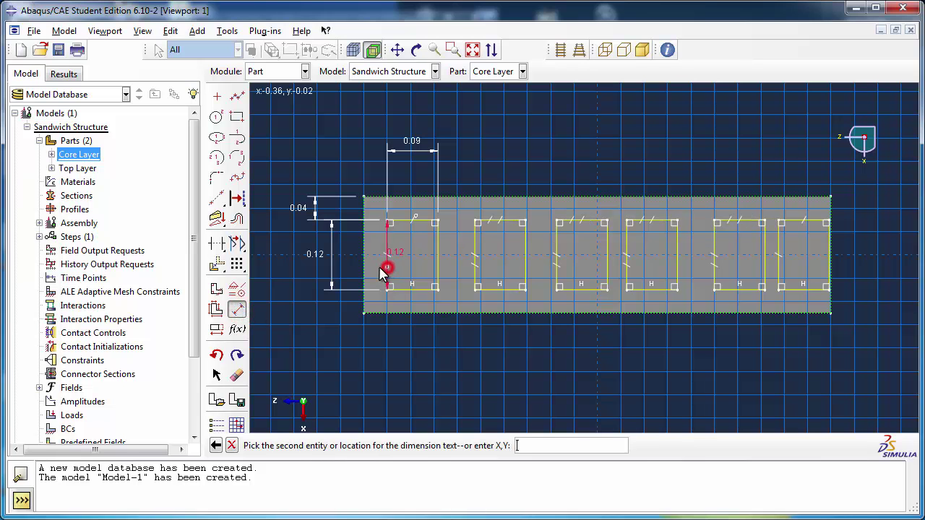
click(363, 266)
click(375, 368)
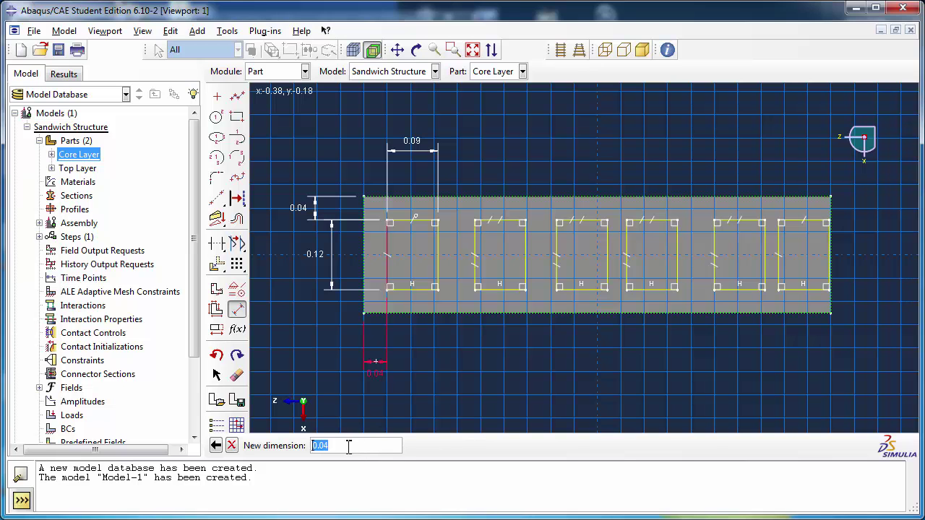
key(Return)
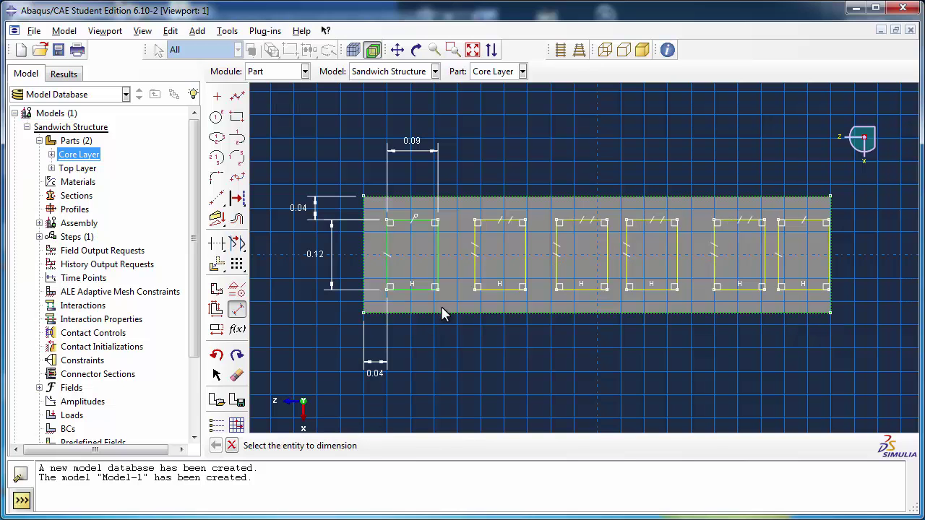
Step: Dimension the gap between the first and second rectangles from the left, setting it to 0.04
click(437, 272)
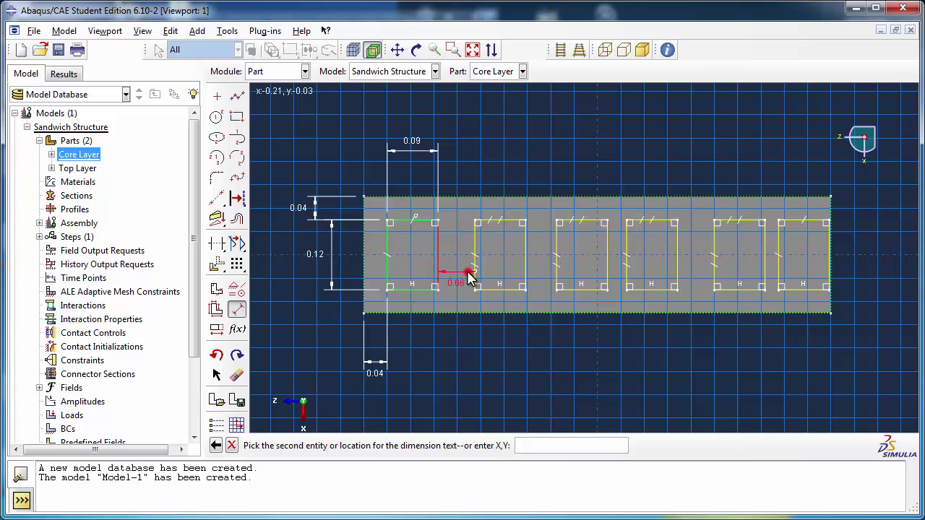
click(470, 275)
click(475, 359)
text(0.04)
key(Return)
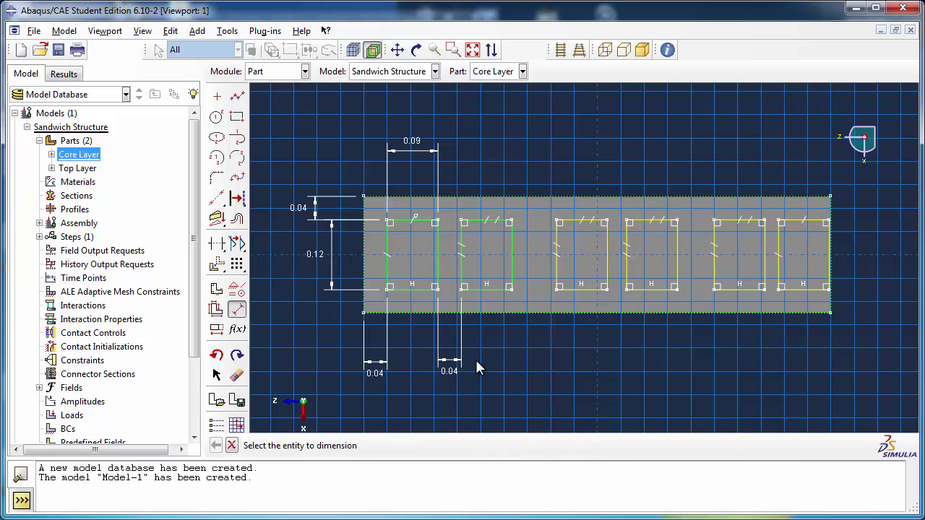
Step: Dimension the gap between the second and third rectangles, setting it to 0.04
click(512, 280)
click(553, 274)
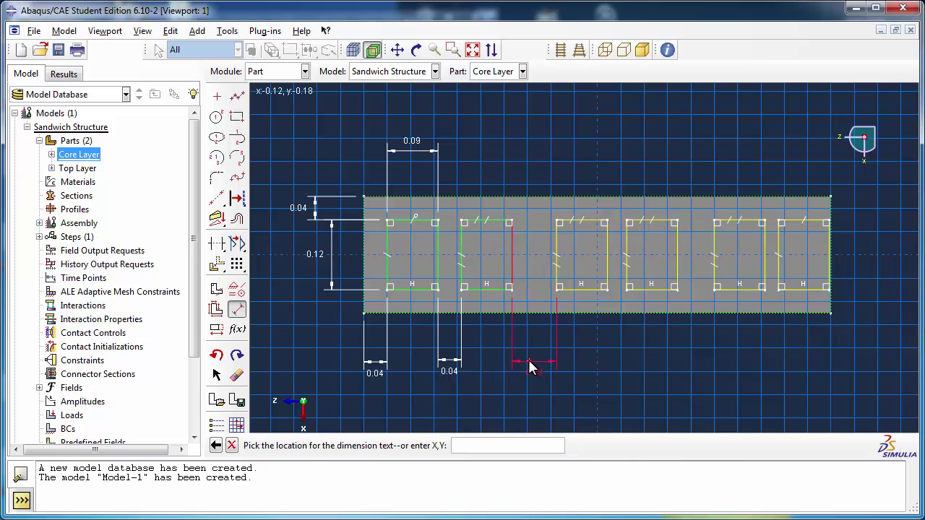
click(529, 363)
text(0.04)
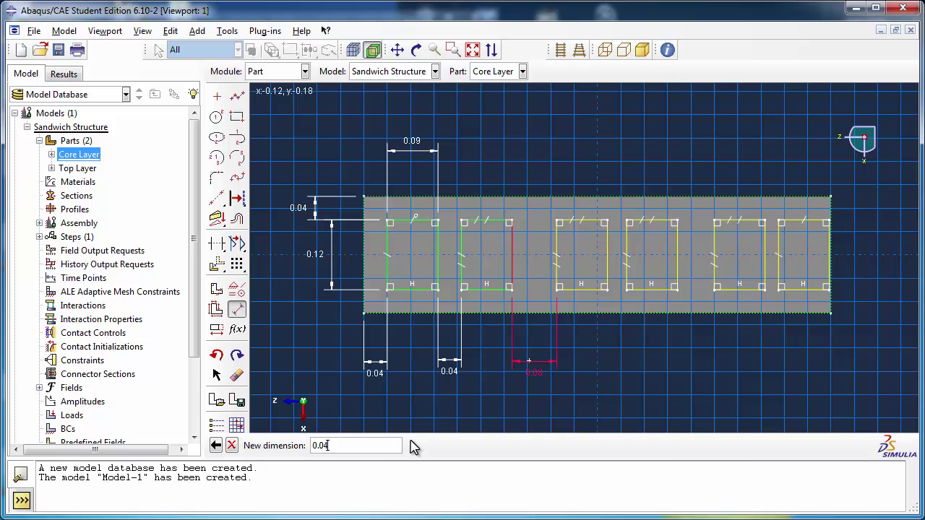
key(Return)
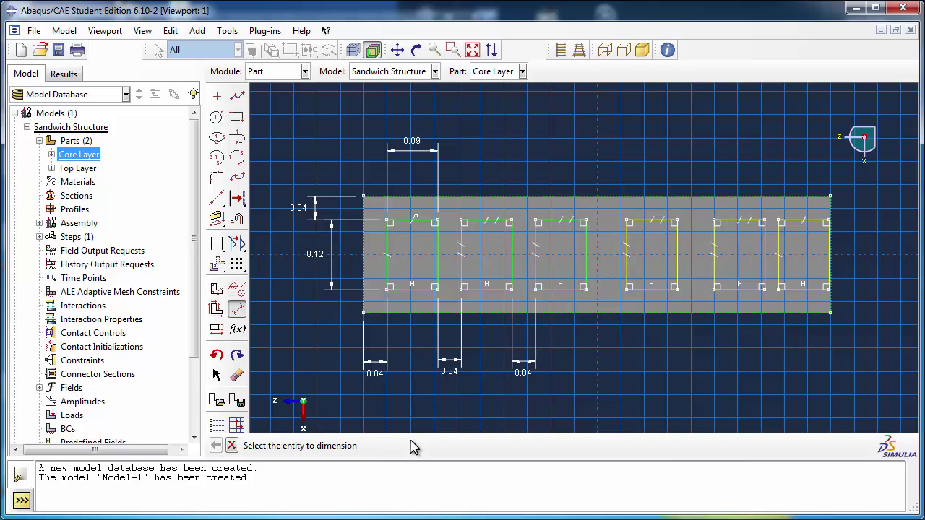
Step: Dimension the gap between the third and fourth rectangles, setting it to 0.04
click(585, 273)
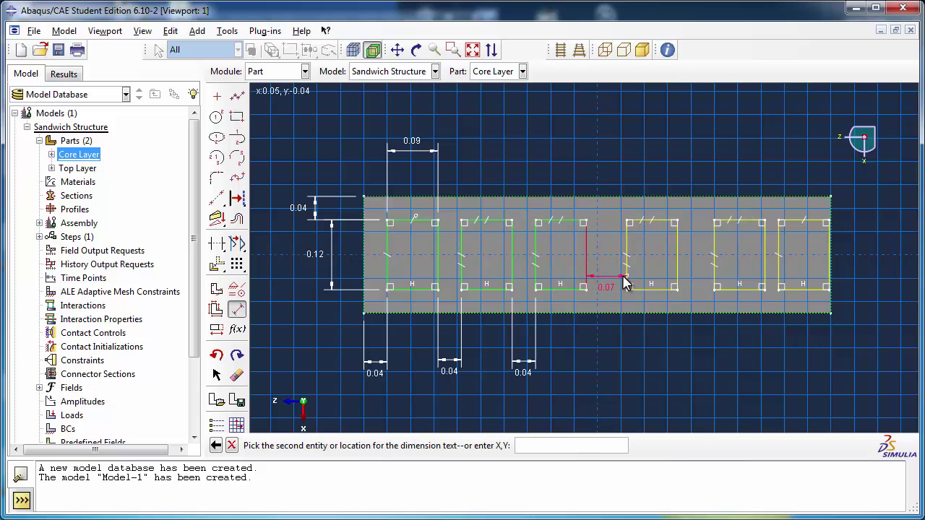
click(625, 274)
click(605, 370)
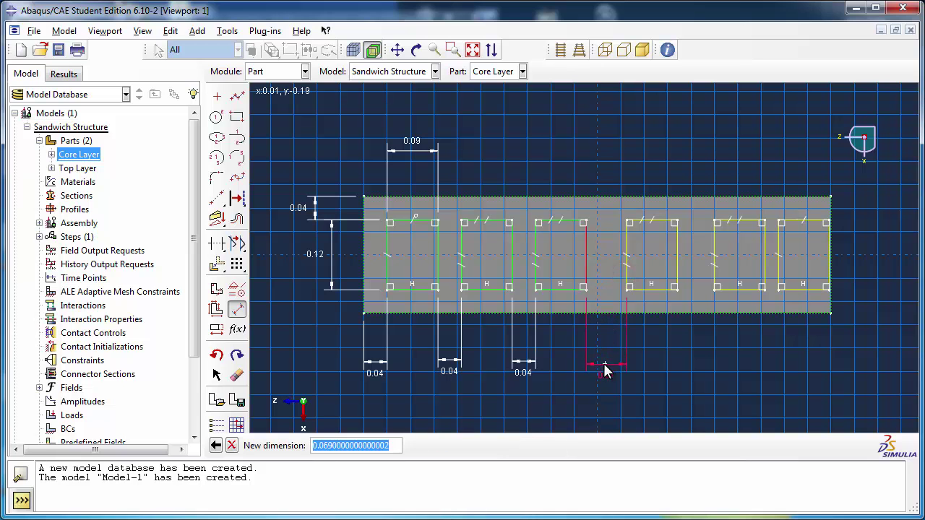
text(0)
key(Return)
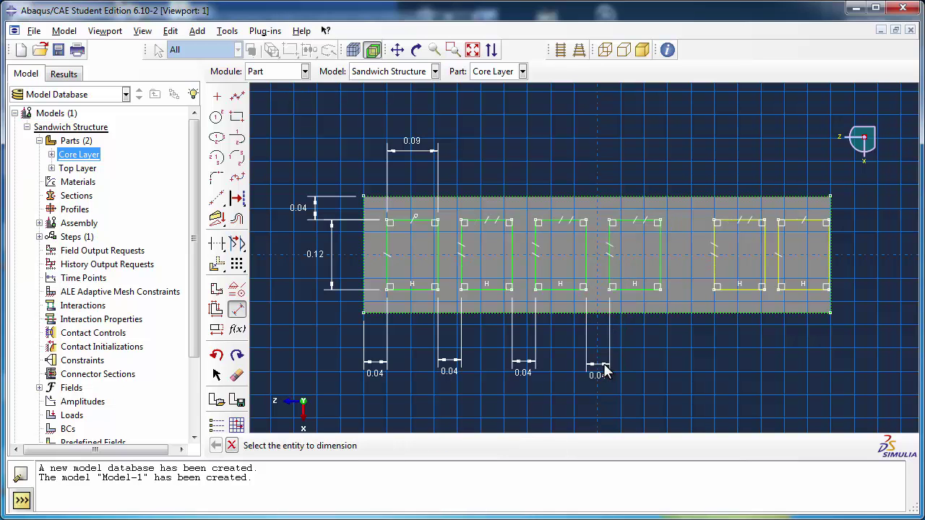
Step: Dimension the gap between the fourth and fifth rectangles, setting it to 0.04
click(662, 260)
click(715, 268)
click(681, 367)
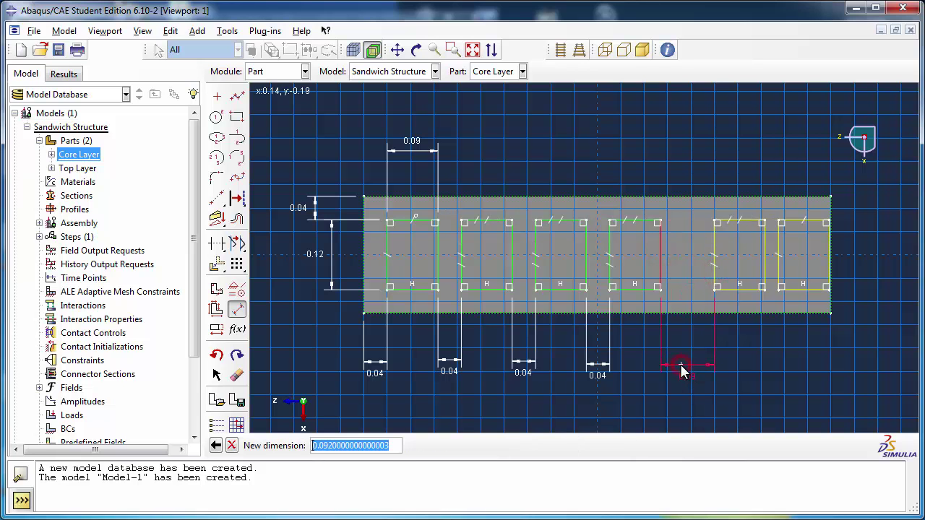
text(0.04)
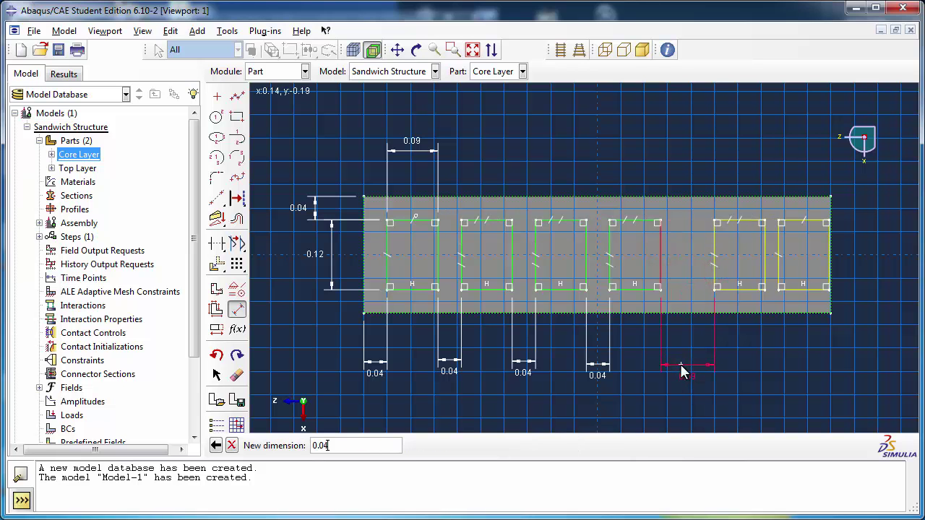
key(Return)
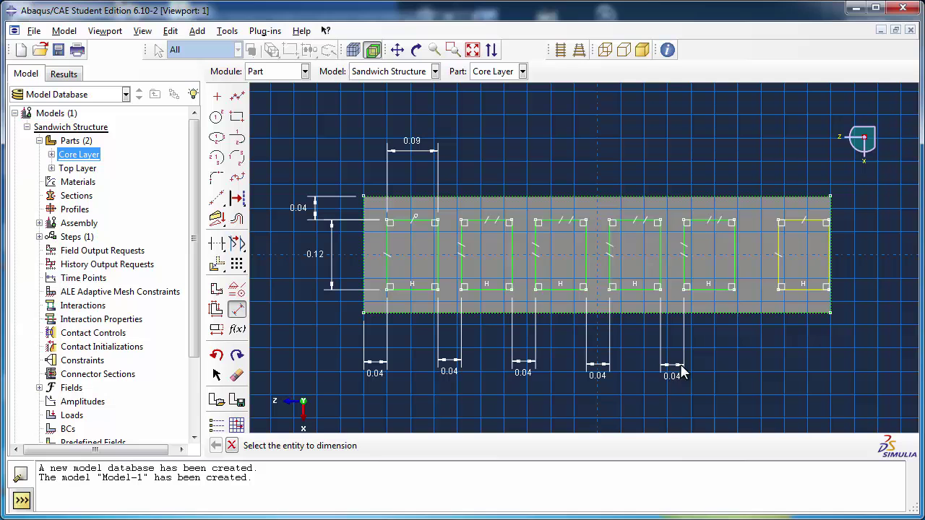
Step: Dimension the gap between the fifth and sixth rectangles, setting it to 0.04, and finish dimensioning
click(736, 254)
click(776, 256)
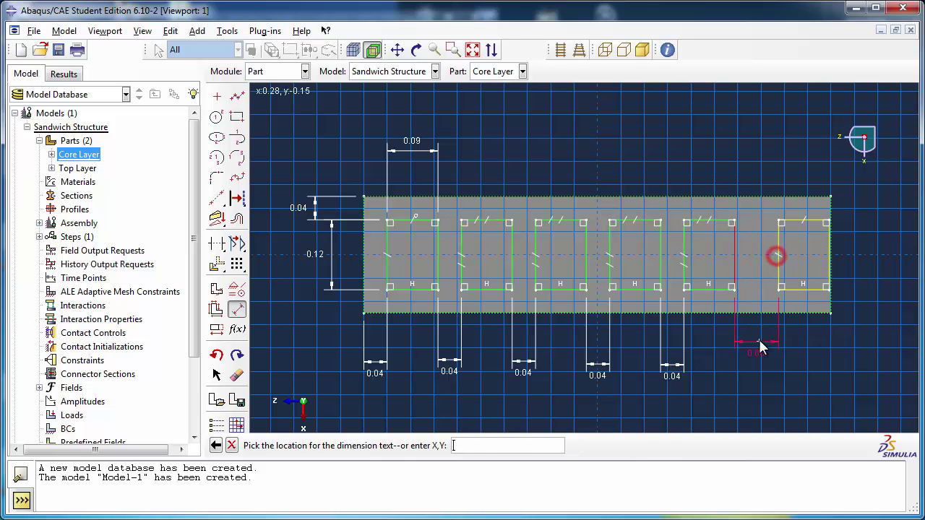
click(763, 361)
text(0)
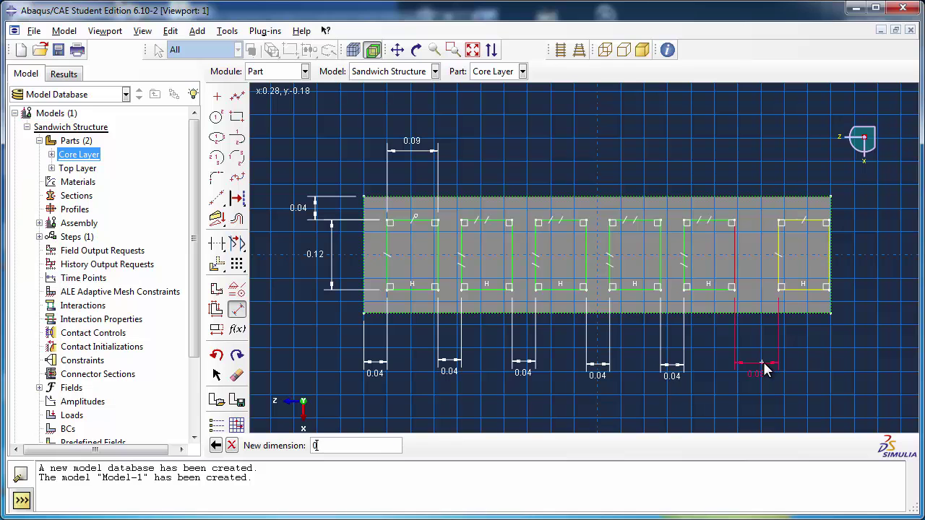
text(.04)
key(Return)
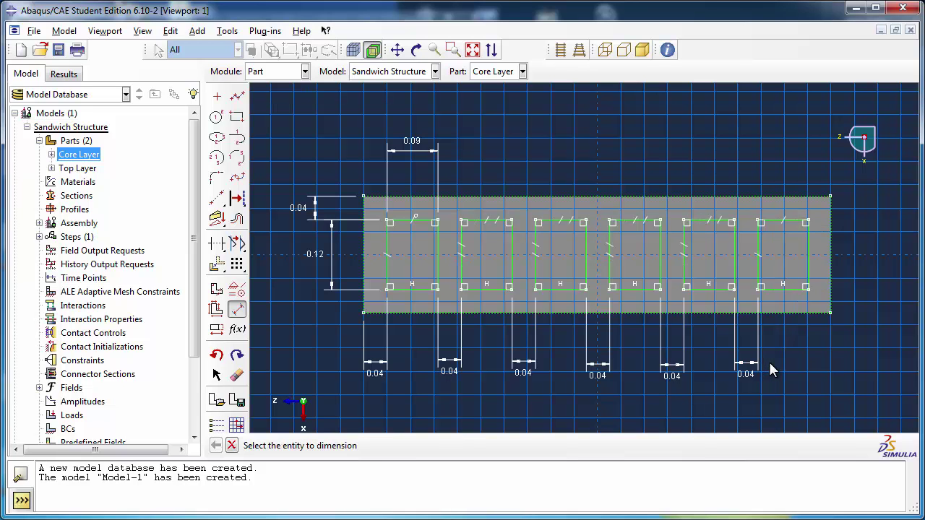
click(231, 446)
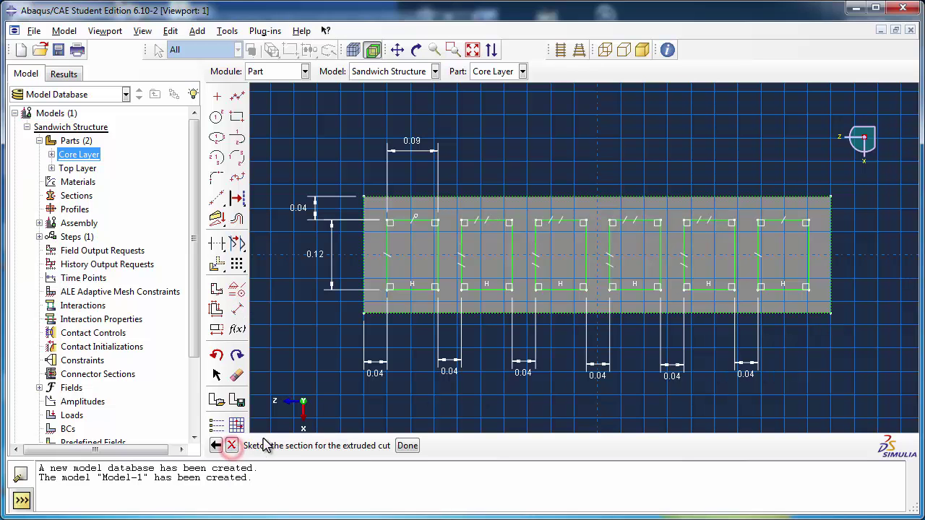
Step: Finish the sketch and cut the six rectangles from the Core Layer with type Through All, directed downward into the part
click(408, 446)
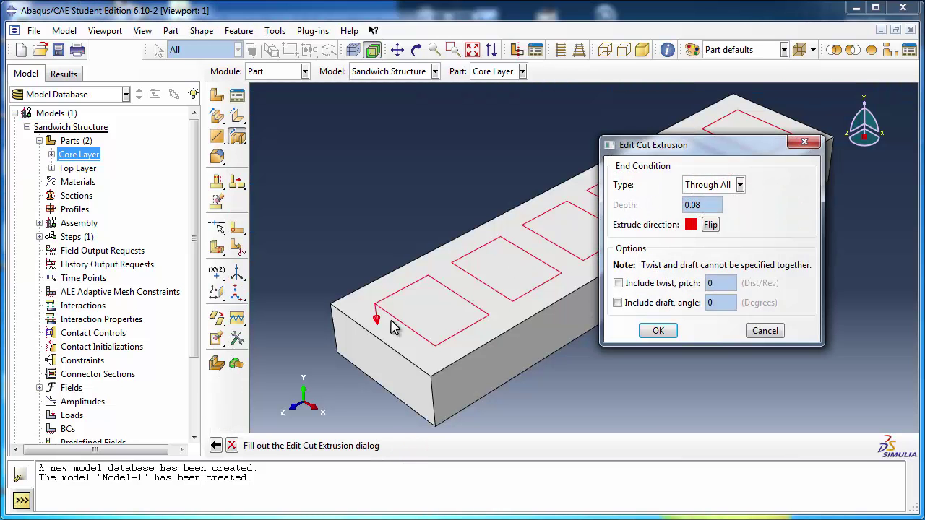
click(711, 225)
click(712, 226)
click(711, 185)
click(715, 230)
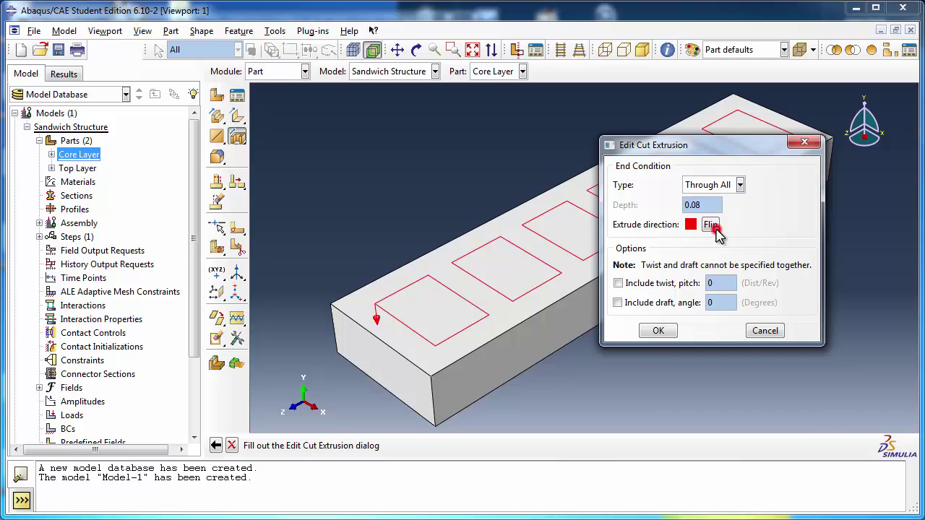
click(658, 332)
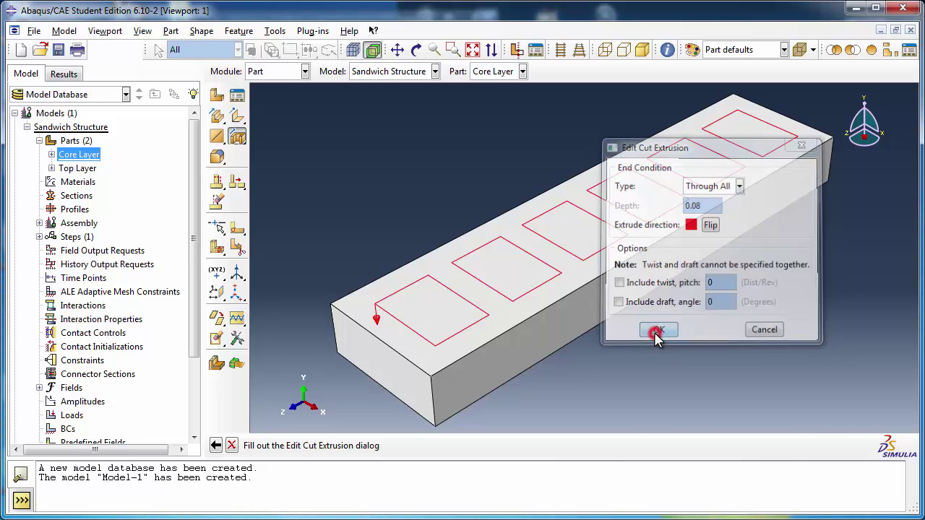
Step: Delete the cut extrusion feature that forms the six openings from the Core Layer
click(417, 50)
mouse_move(642, 189)
mouse_down()
mouse_move(620, 306)
mouse_move(629, 219)
mouse_move(640, 206)
mouse_up()
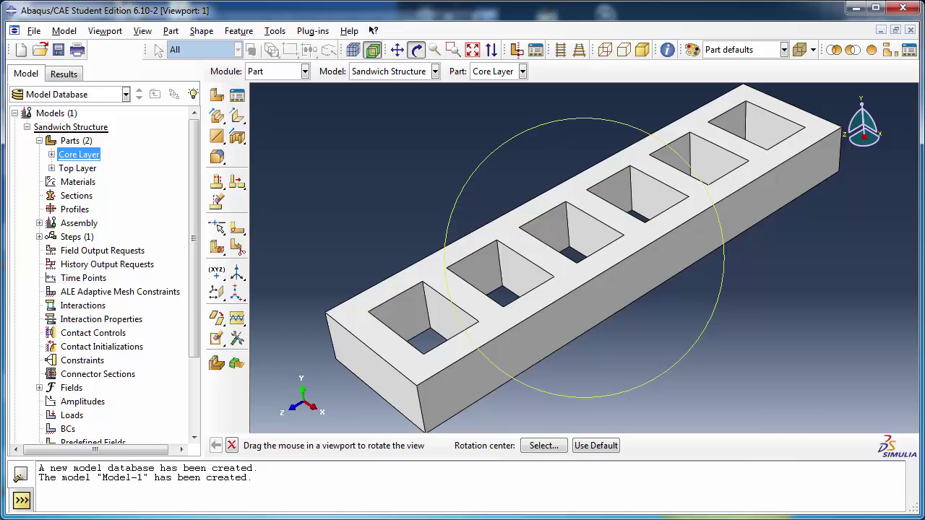
click(52, 155)
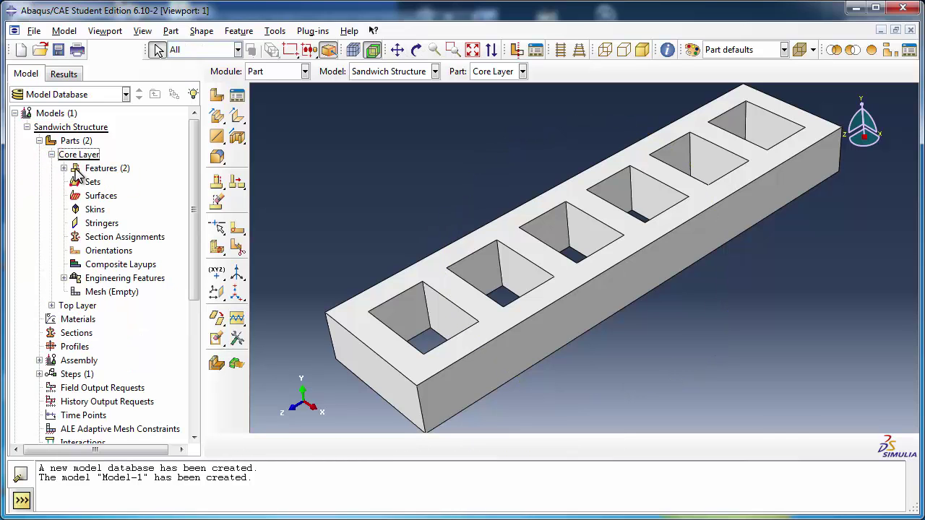
click(64, 167)
click(109, 184)
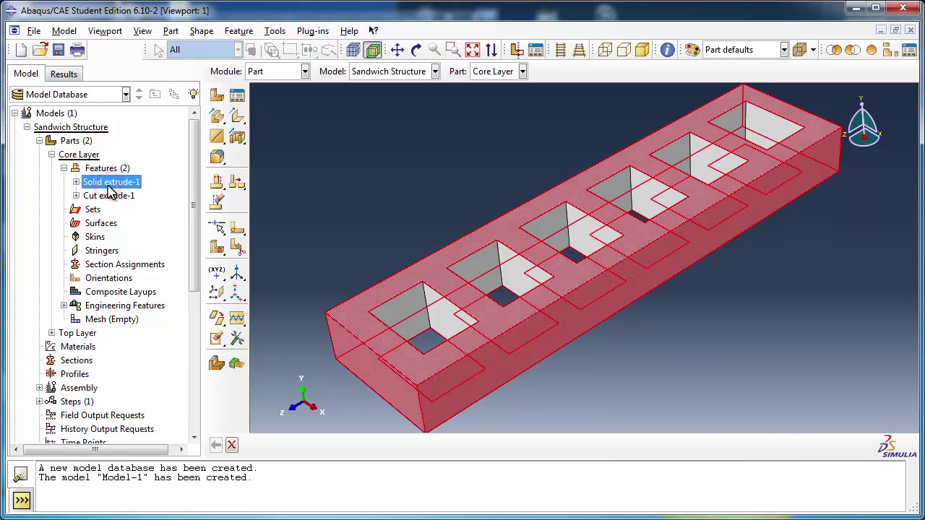
click(112, 196)
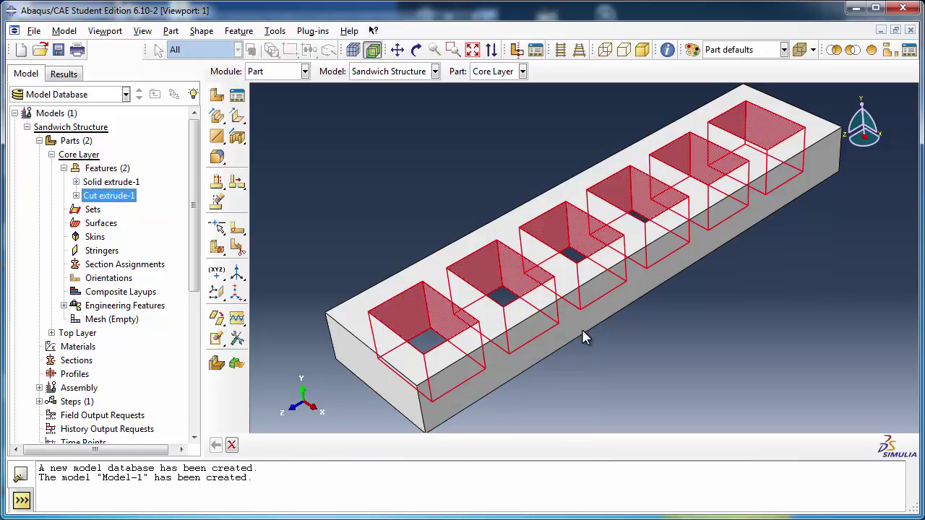
right_click(124, 198)
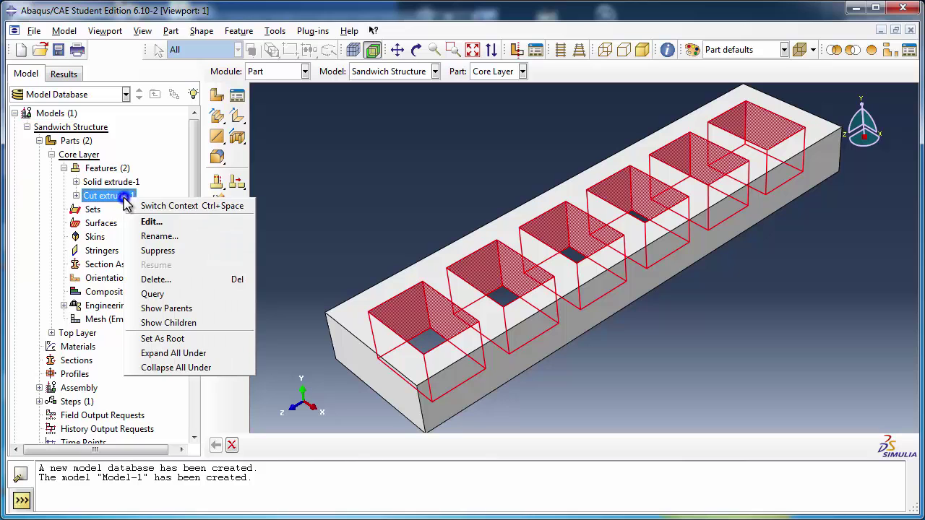
click(183, 281)
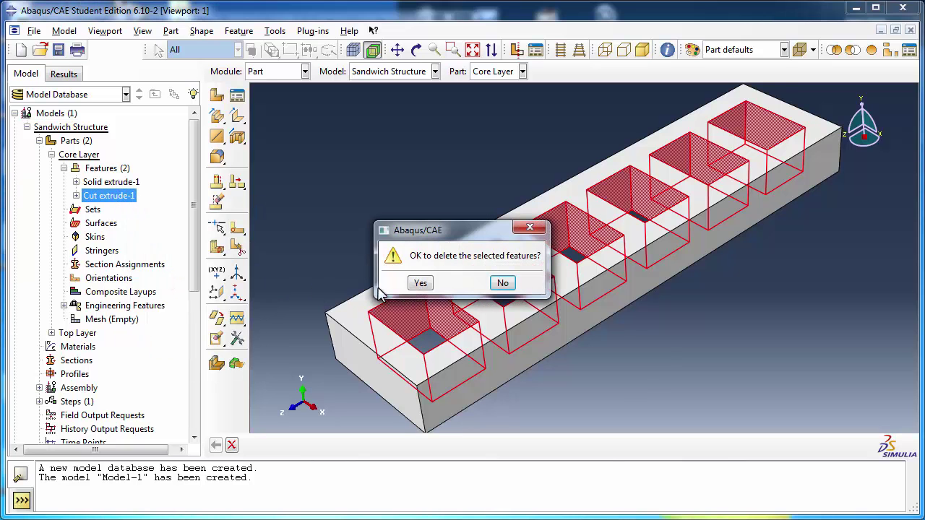
click(422, 285)
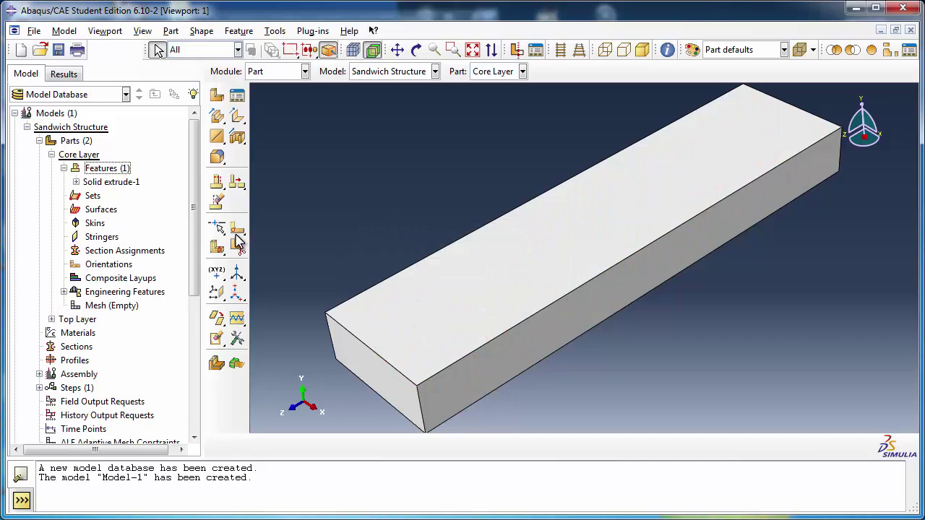
Step: Start an extruded cut sketch on the Core Layer's upper face, with its far short edge vertical and on the right
click(237, 137)
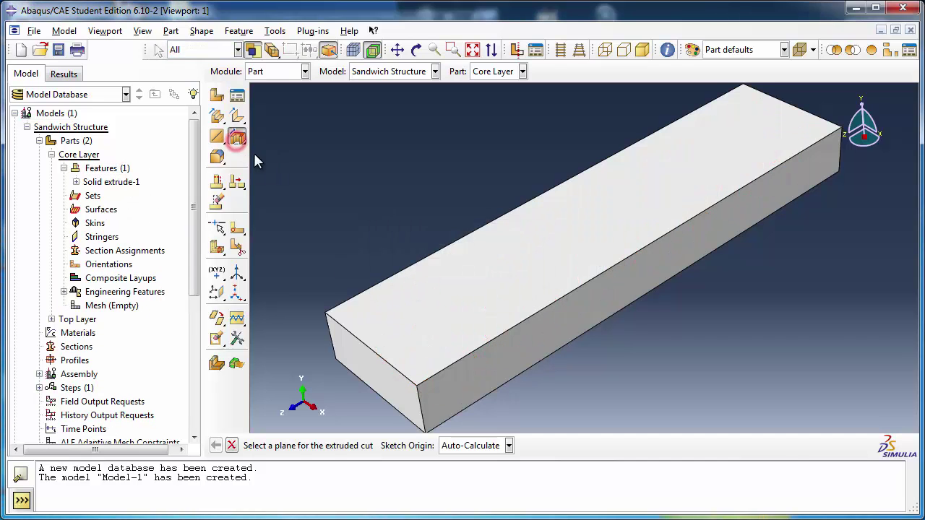
click(479, 268)
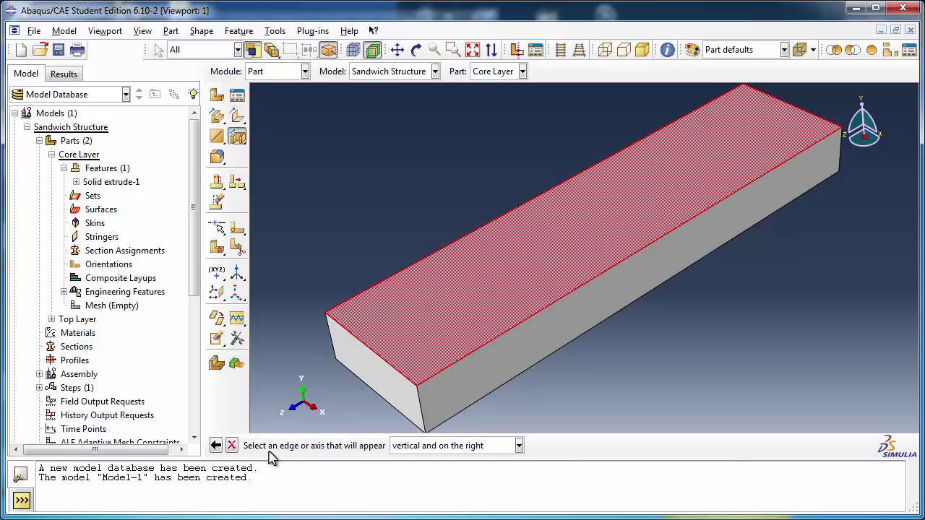
click(778, 102)
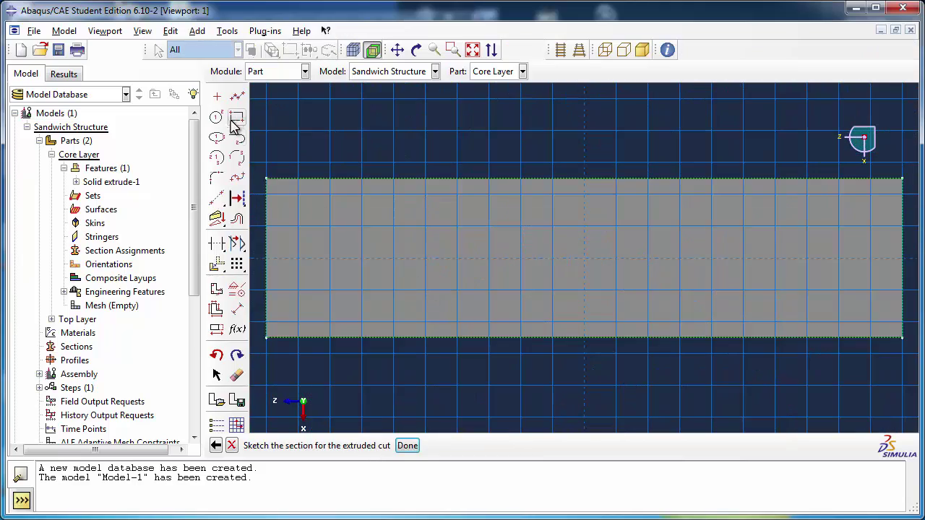
Step: Sketch a rectangle about 0.08 wide and 0.1 high near the left end of the Core Layer face
click(238, 119)
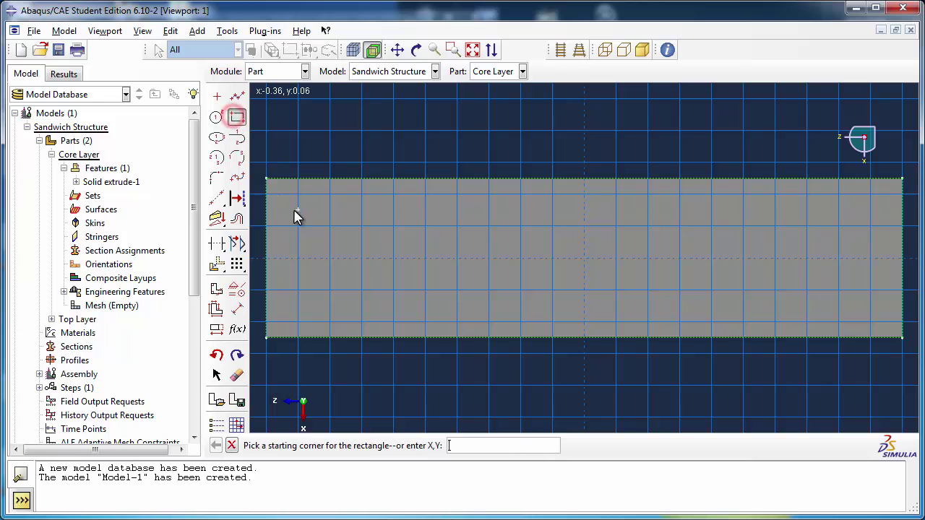
click(289, 225)
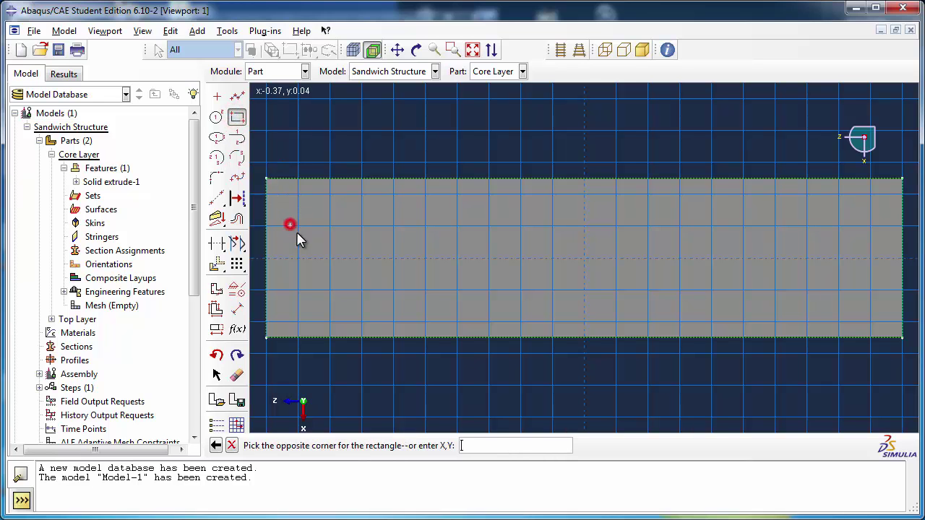
click(352, 303)
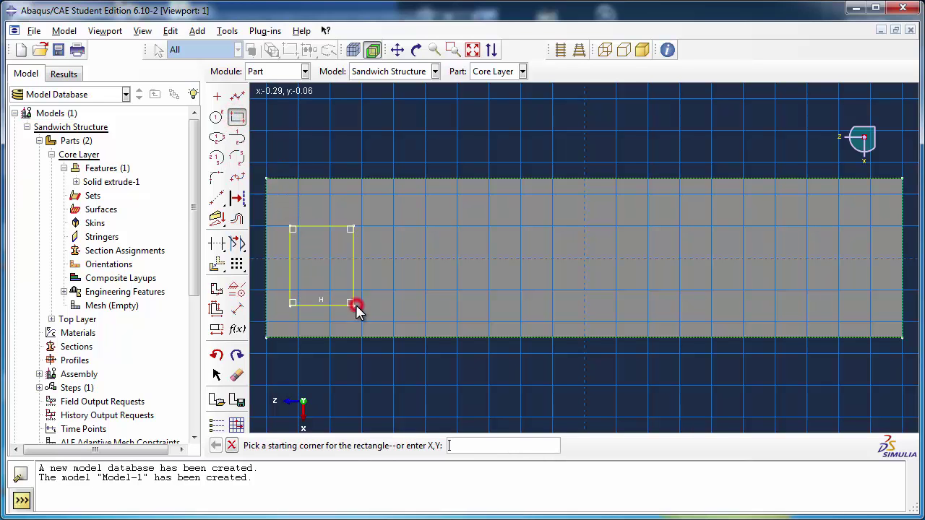
Step: Dimension the rectangle's width, setting it to 0.087
click(238, 309)
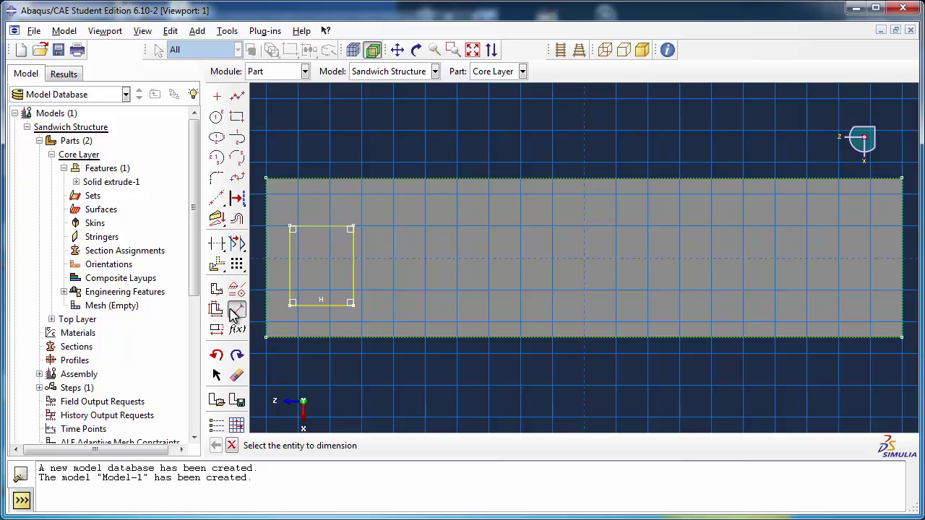
click(329, 228)
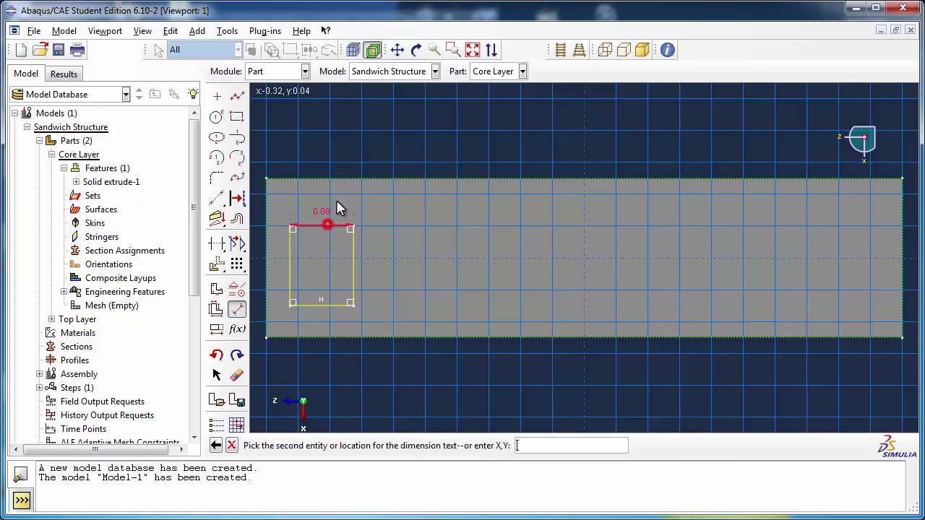
click(343, 153)
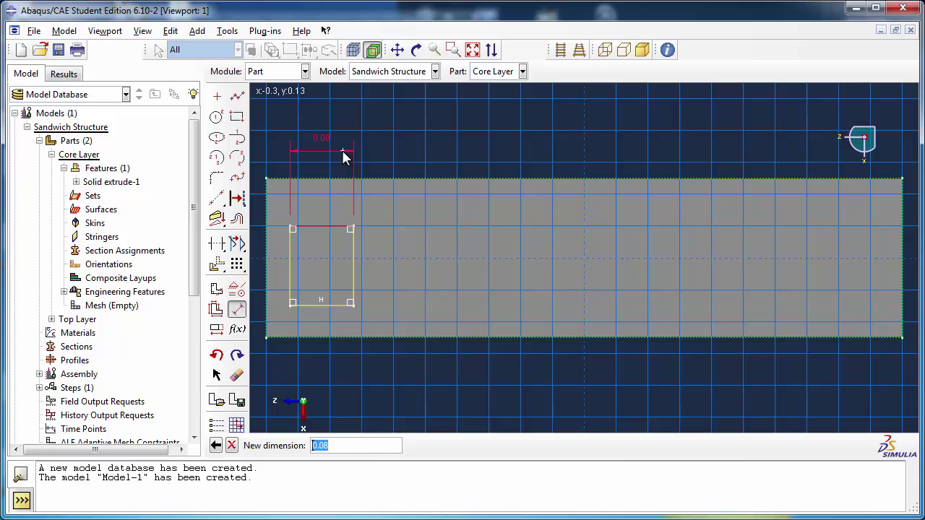
text(0.087)
key(Return)
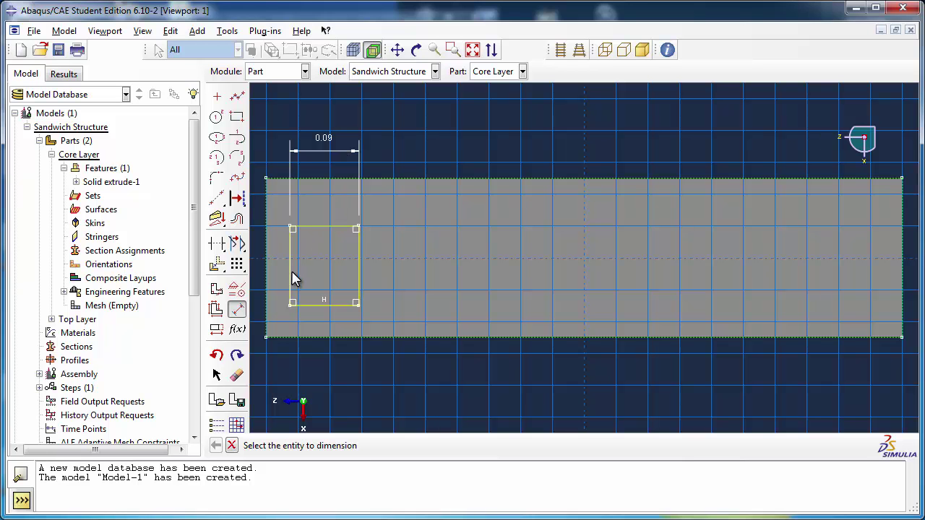
Step: Dimension the rectangle's height, setting it to 0.12
scroll(544, 296, down, 1)
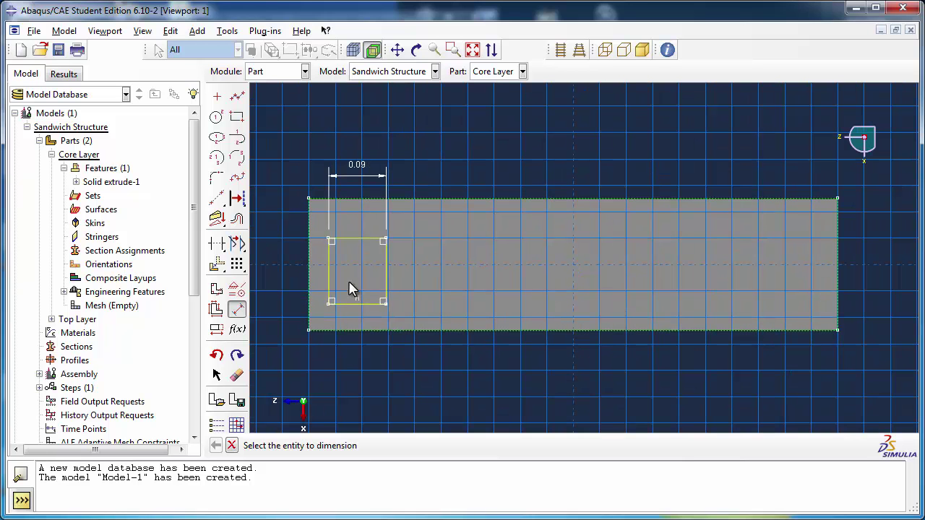
click(329, 289)
click(284, 285)
text(0)
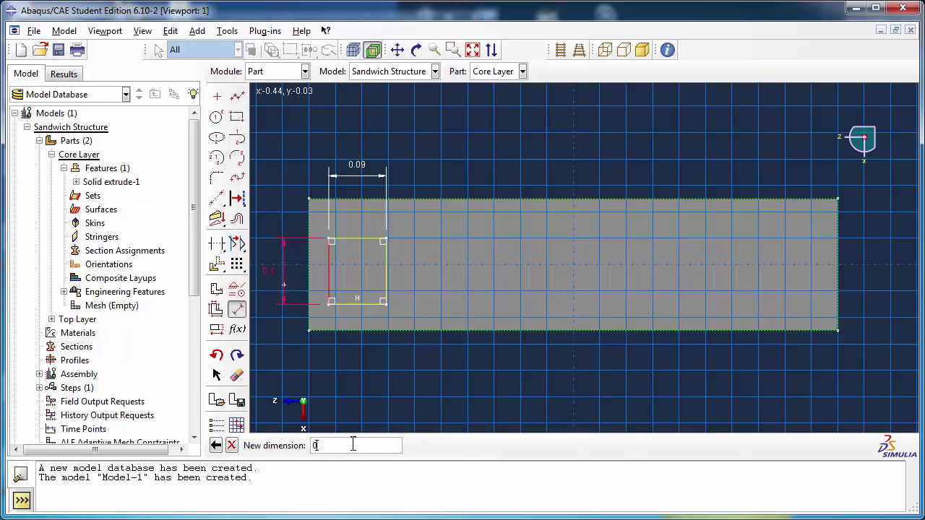
text(.12)
key(Return)
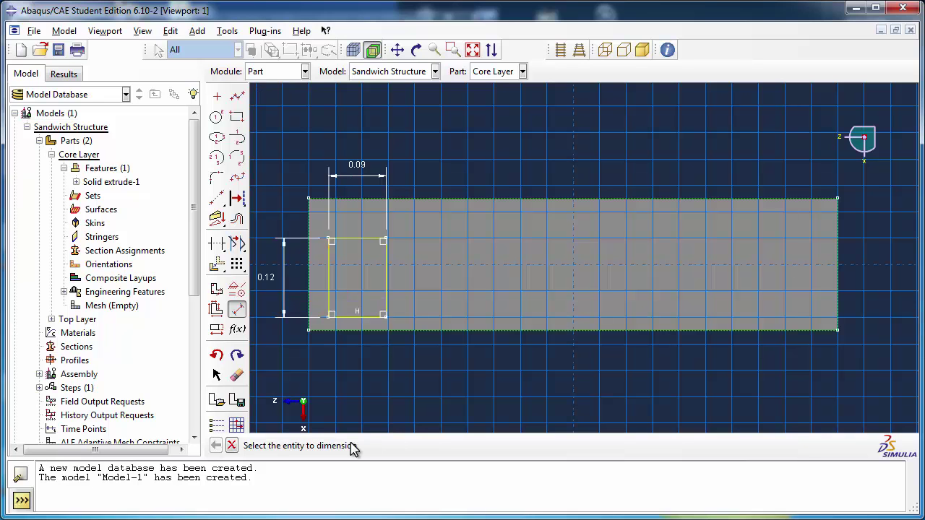
Step: Dimension the distance between the face's upper edge and the rectangle's upper side, setting it to 0.04
click(355, 199)
click(353, 235)
click(289, 220)
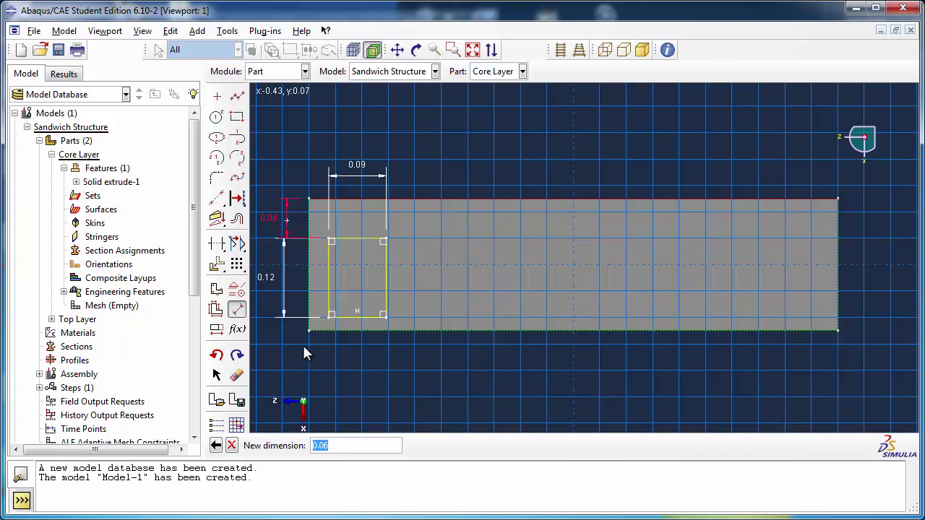
text(0.04)
key(Return)
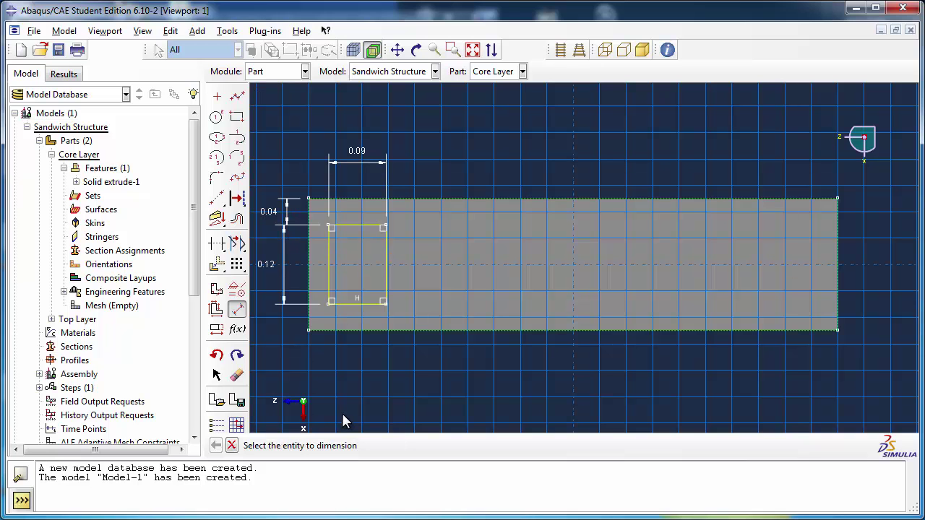
Step: Dimension the distance between the face's left edge and the rectangle's left side, setting it to 0.04
click(308, 281)
click(329, 286)
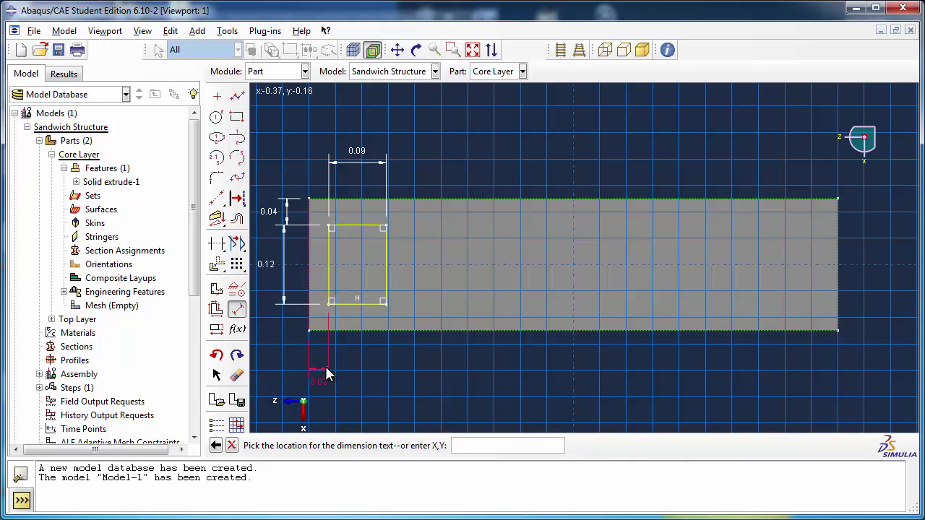
click(326, 372)
text(0)
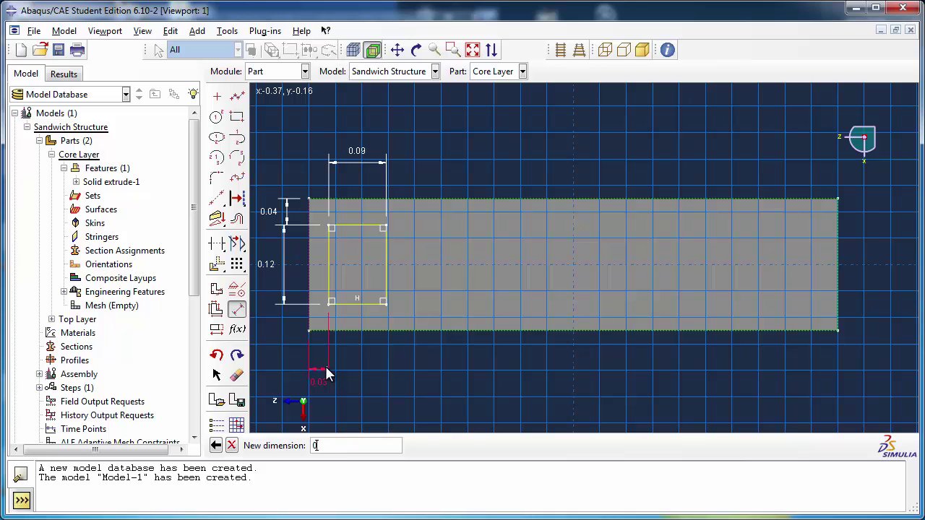
text(.04)
key(Return)
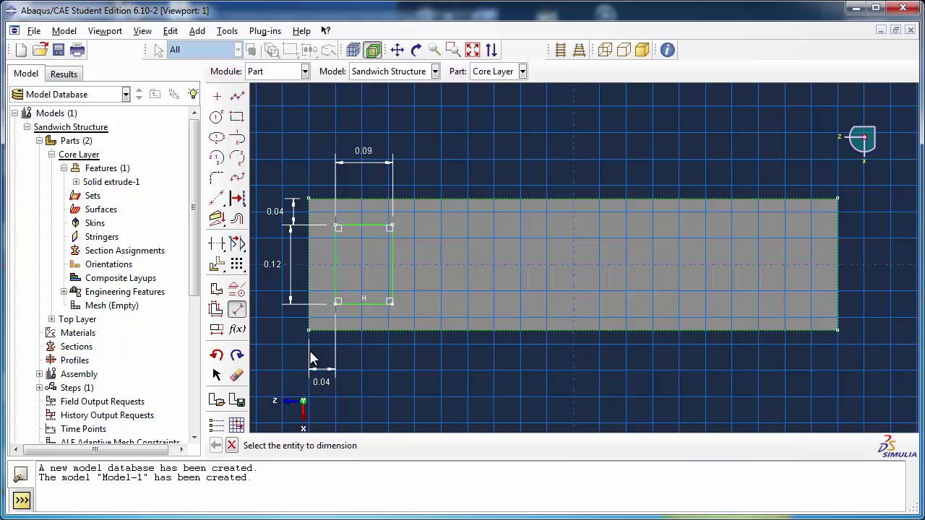
Step: Start a linear pattern of the whole rectangle with 6 instances in direction 1 and 1 in direction 2
click(237, 264)
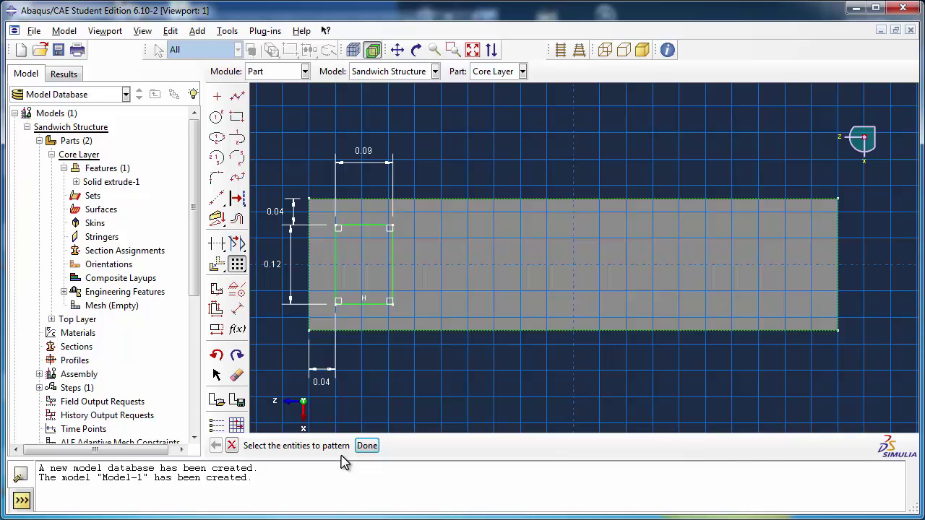
drag(409, 319, 315, 215)
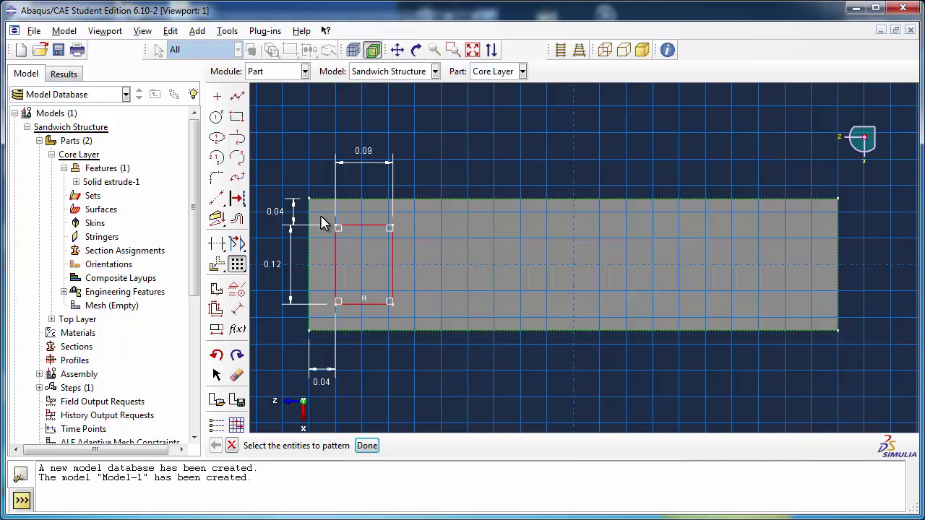
click(368, 448)
drag(439, 172, 788, 173)
click(765, 223)
click(764, 223)
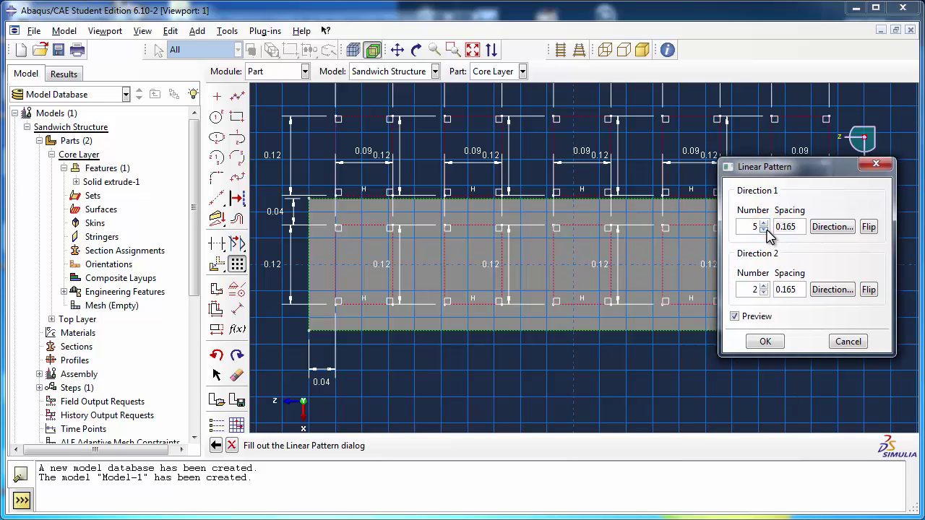
click(763, 224)
click(764, 292)
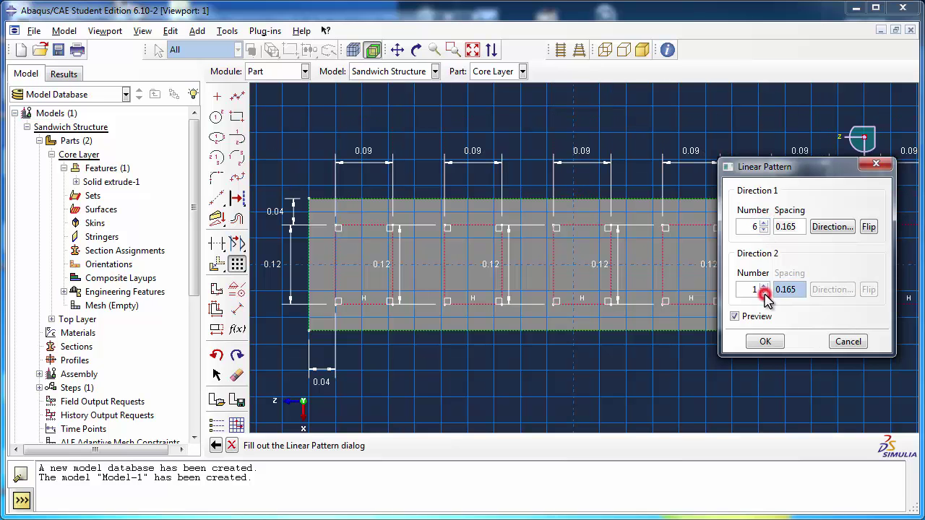
Step: Set the linear pattern's direction 1 spacing to 0.127 and create the pattern
drag(810, 175, 605, 202)
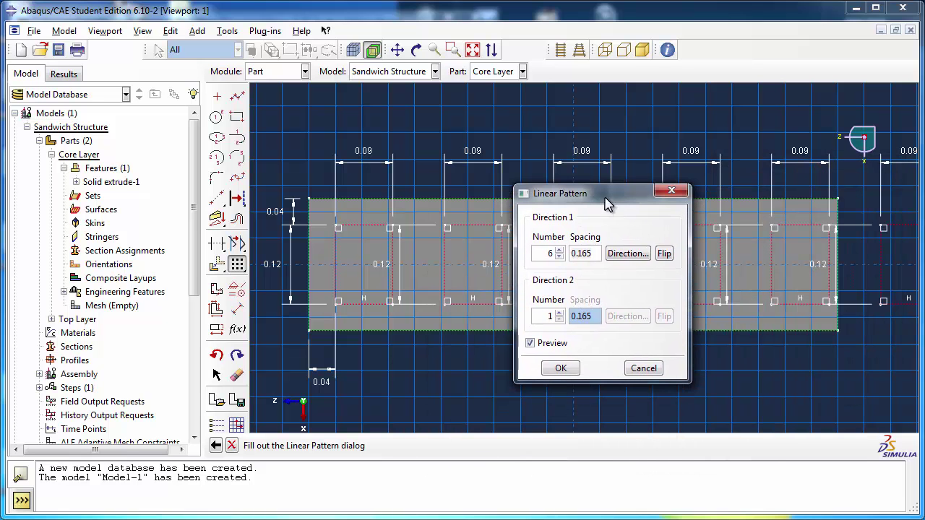
drag(592, 253, 570, 253)
text(0.127)
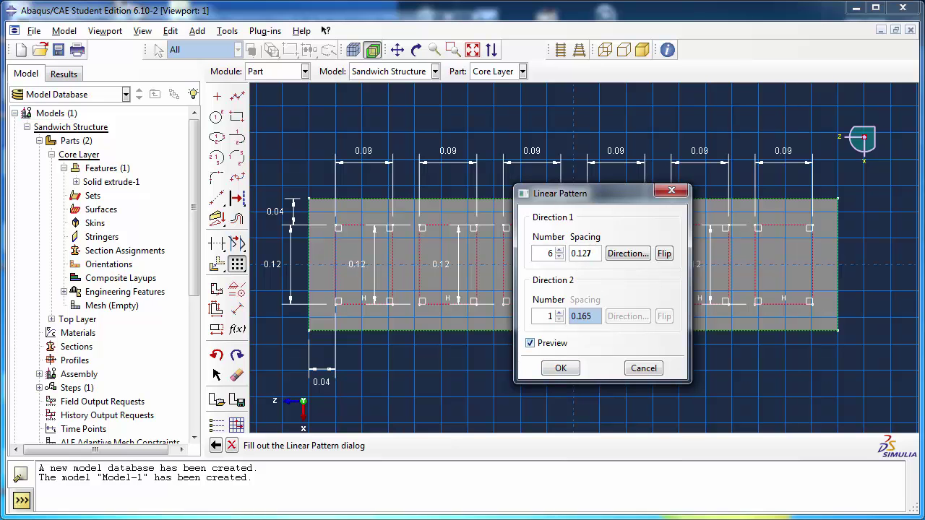
click(531, 344)
click(531, 344)
click(561, 368)
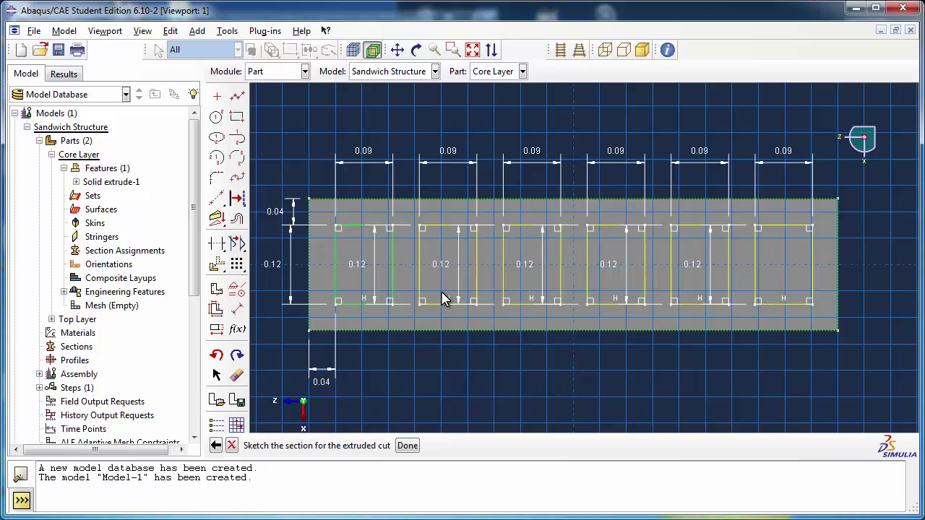
Step: Finish the sketch and cut the patterned rectangles from the Core Layer with type Through All, directed downward
click(407, 446)
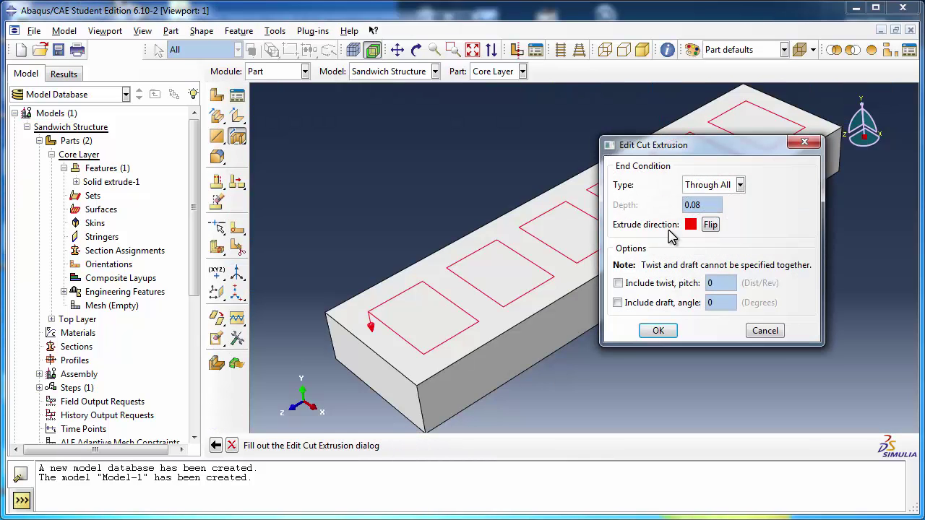
click(650, 331)
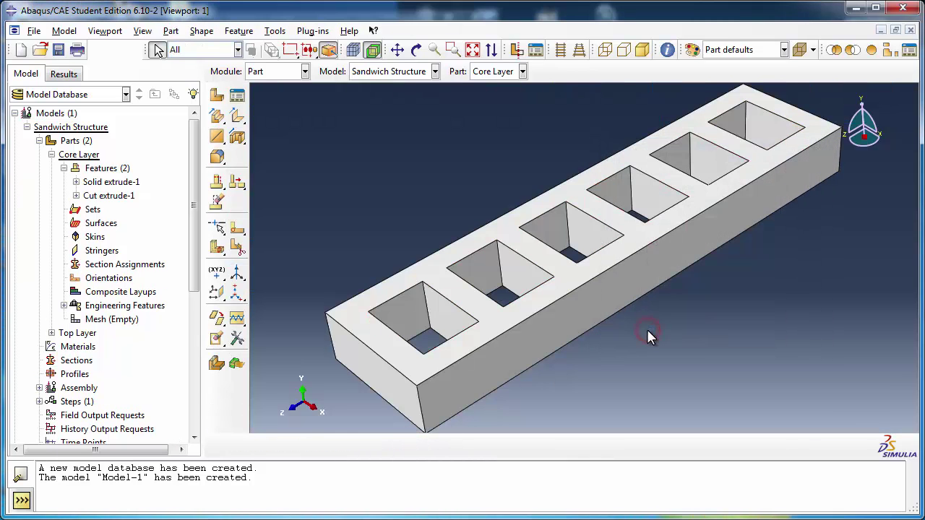
click(417, 50)
mouse_move(601, 212)
mouse_down()
mouse_move(605, 330)
mouse_move(580, 221)
mouse_move(621, 227)
mouse_move(436, 169)
mouse_up()
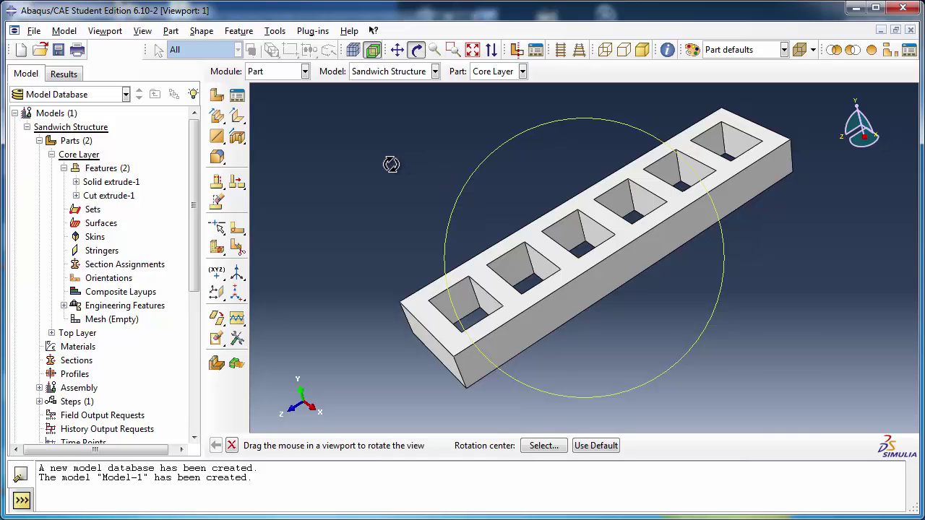
Step: Create a 3D deformable part named Bottom Layer with a solid extrusion base feature and approximate size 2
click(63, 168)
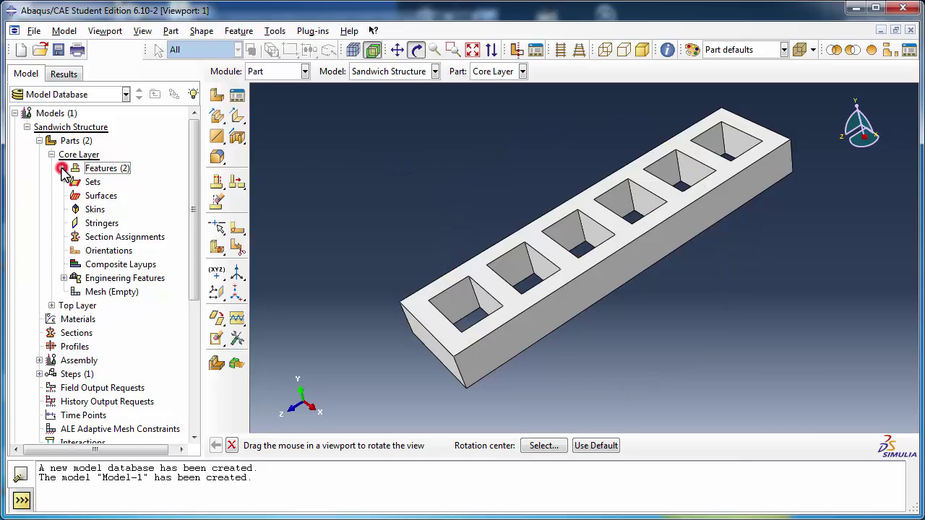
click(51, 155)
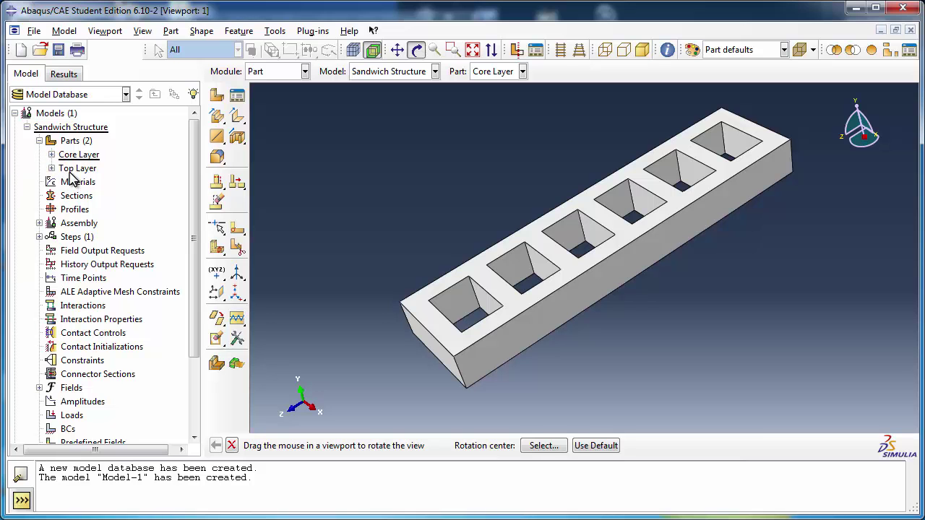
click(73, 140)
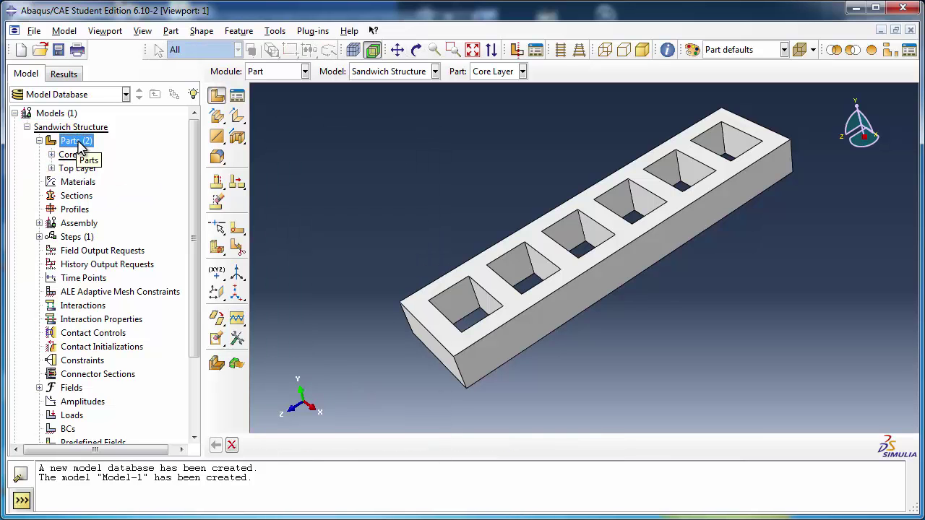
double_click(77, 141)
text(Bottom Layer)
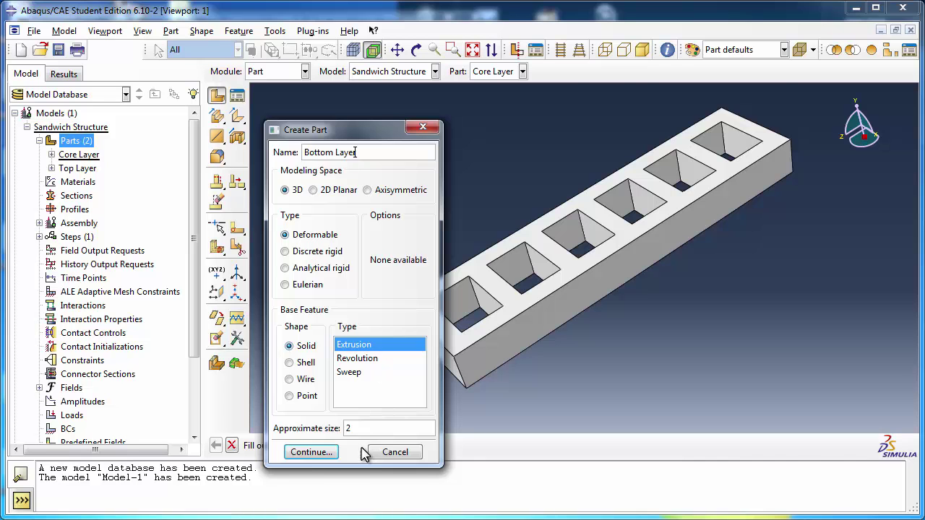
click(327, 452)
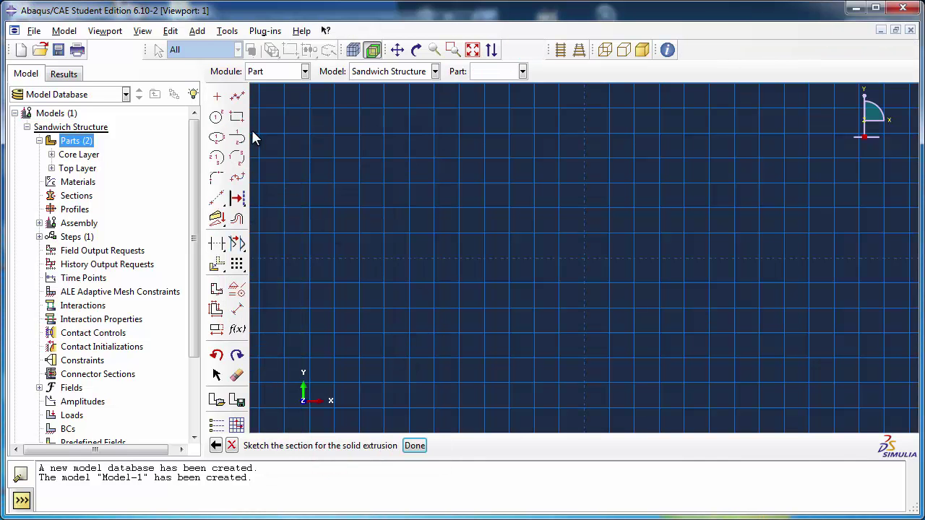
Step: Sketch a rectangle about 0.225 wide and 0.0625 high, starting at the origin and extending up along the positive X axis
click(239, 120)
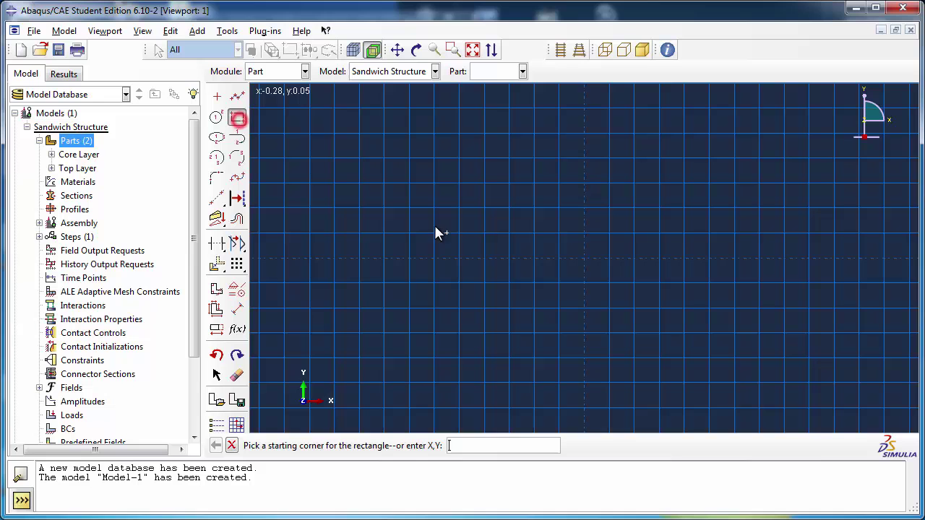
click(586, 256)
click(693, 230)
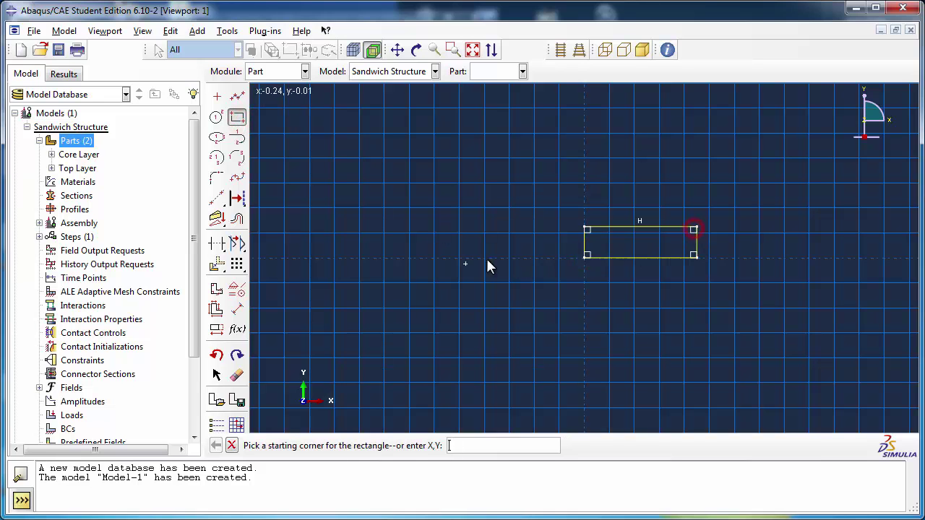
Step: Dimension the rectangle's bottom edge, setting its width to 0.2
click(239, 310)
click(625, 257)
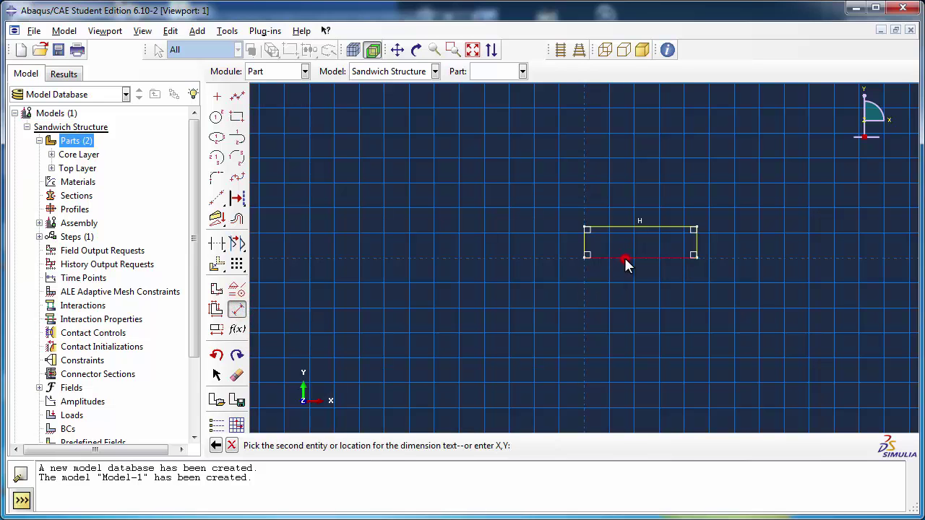
click(632, 292)
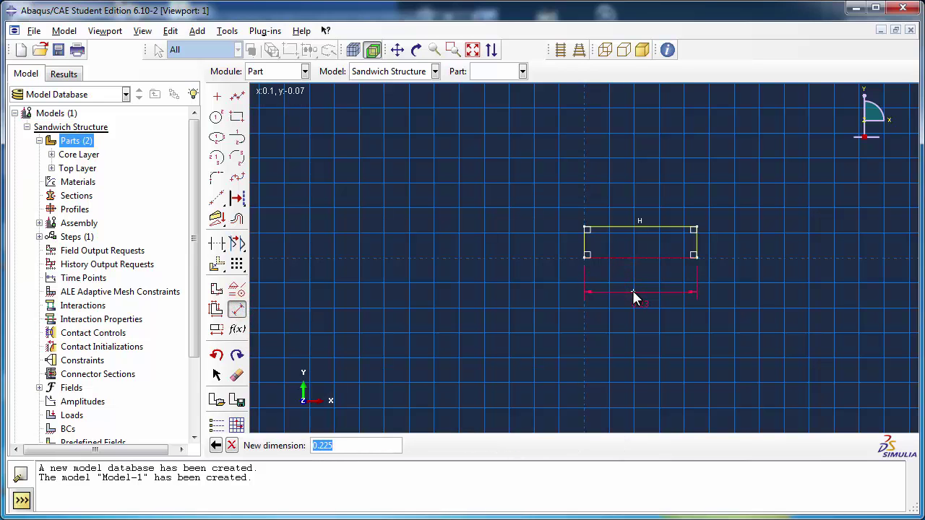
text(0.2)
key(Return)
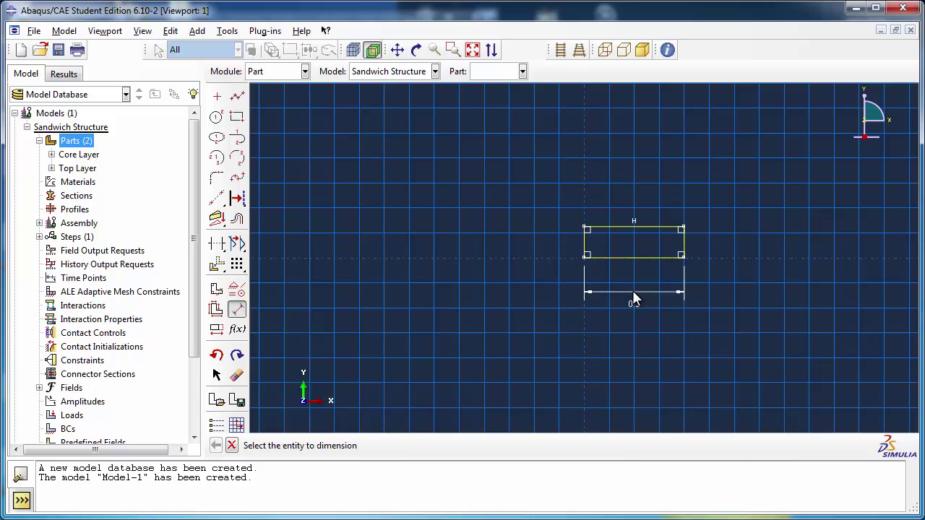
Step: Dimension the rectangle's left side, setting its height to 0.03
click(585, 246)
click(557, 244)
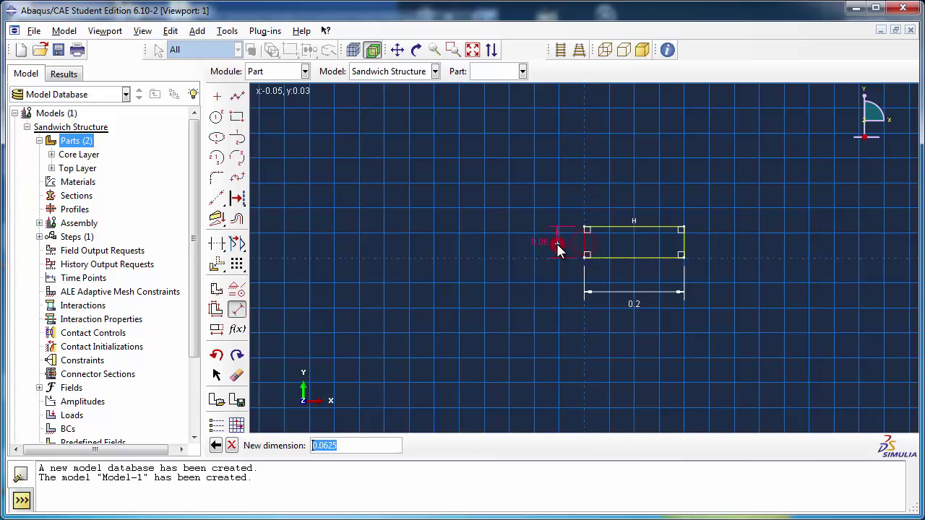
text(0.03)
key(Return)
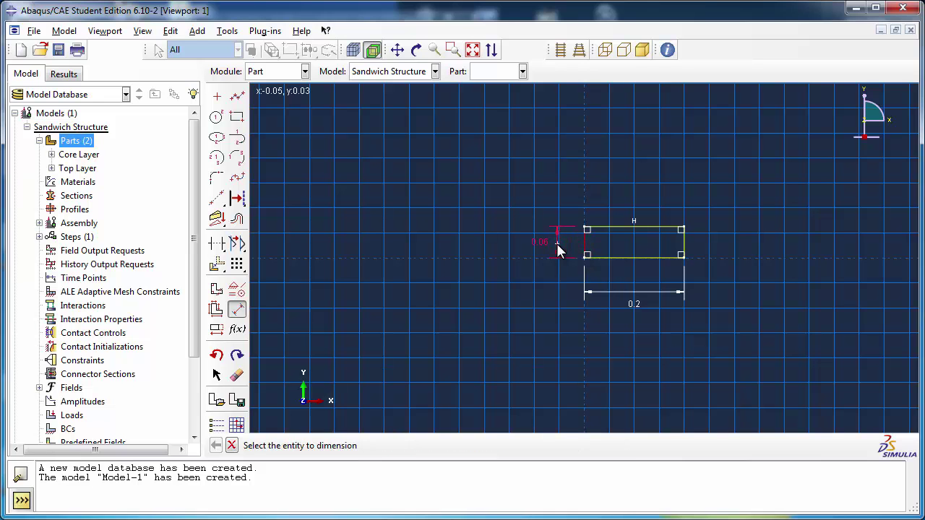
Step: Finish the rectangle sketch and extrude it to a depth of 0.8 for the Bottom Layer
click(231, 445)
click(408, 446)
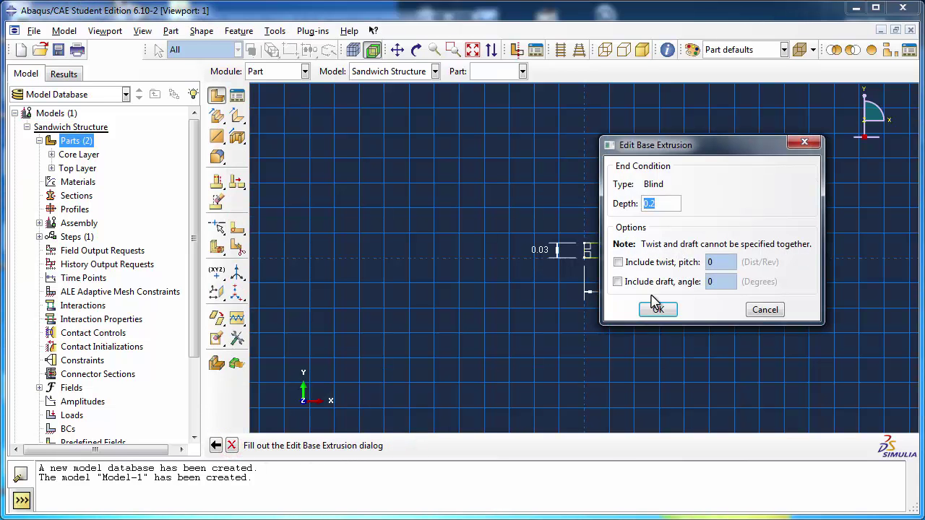
text(0.8)
click(656, 309)
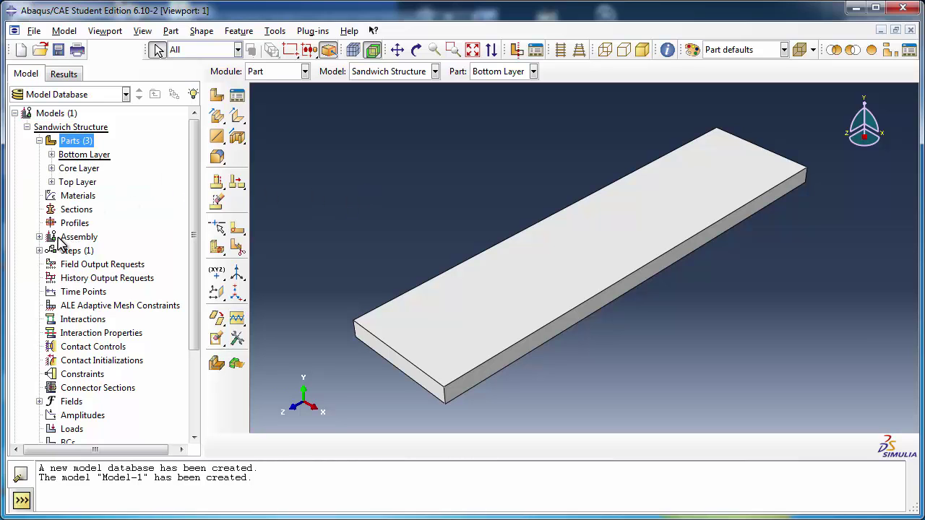
Step: Start a new material for the Sandwich Structure model and name it AISI 1005 Steel
click(39, 141)
click(80, 155)
double_click(84, 156)
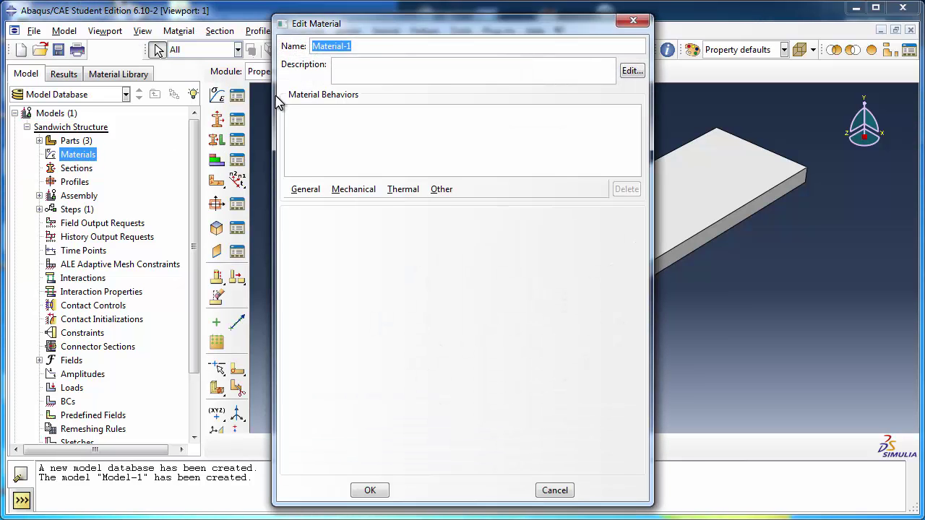
drag(391, 30, 328, 33)
text(AISI 1005 Steel)
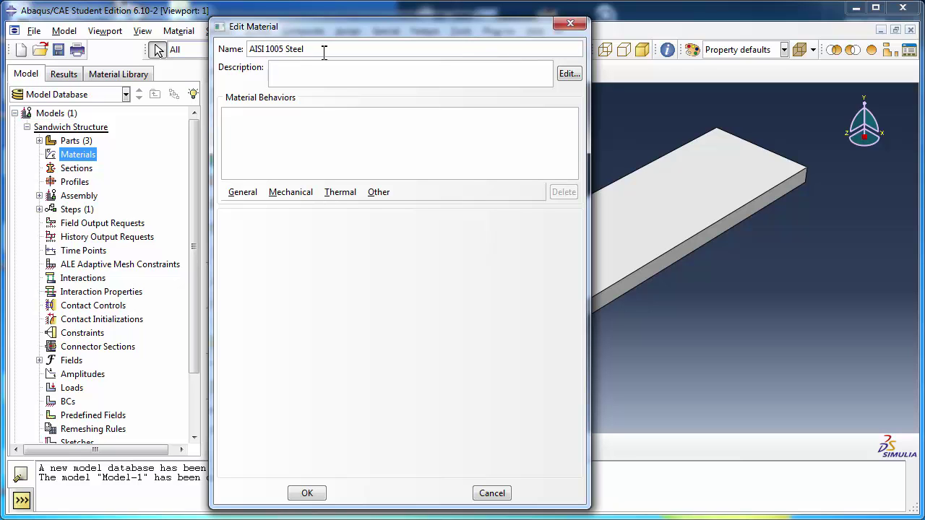
Step: Add the Density behavior to the AISI 1005 Steel material and enter its mass density
click(246, 193)
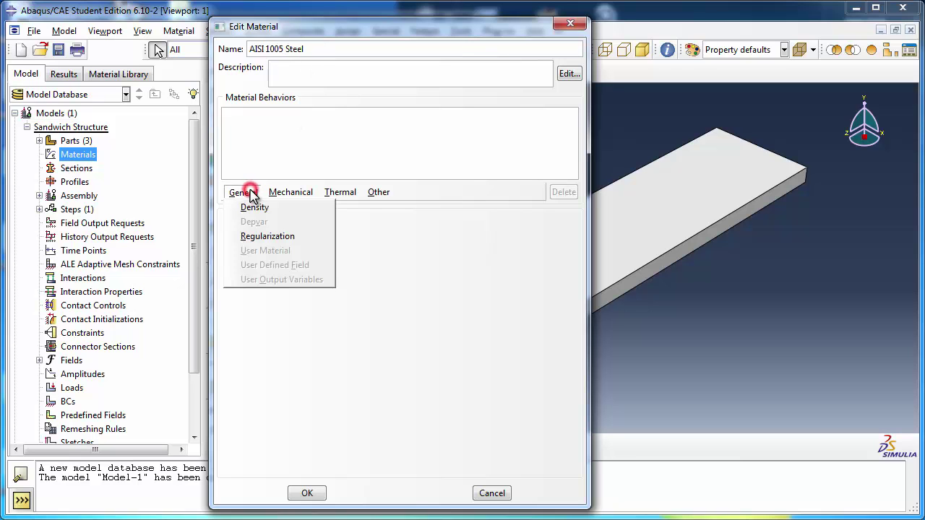
click(254, 208)
double_click(269, 312)
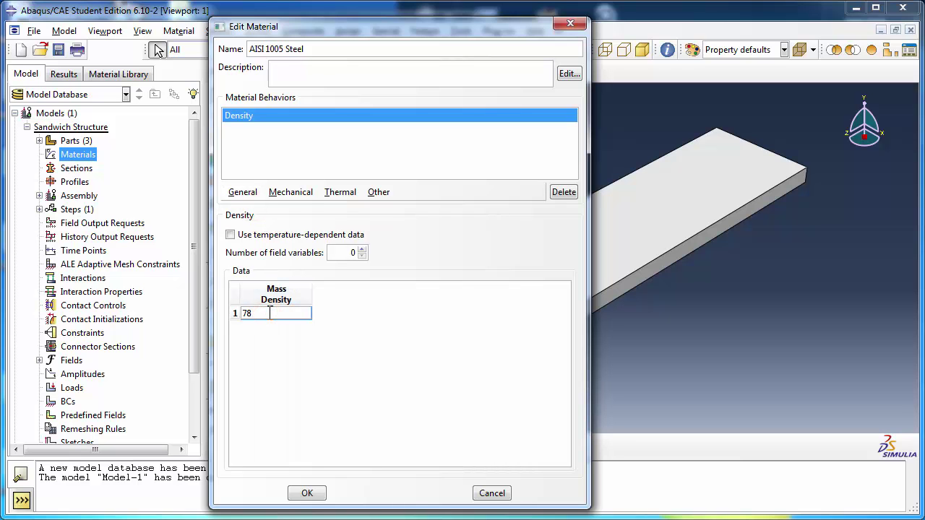
click(351, 334)
Step: Add isotropic Elastic behavior with Young's modulus 200E9, enter the Poisson's ratio, and save the material
click(293, 197)
mouse_move(298, 207)
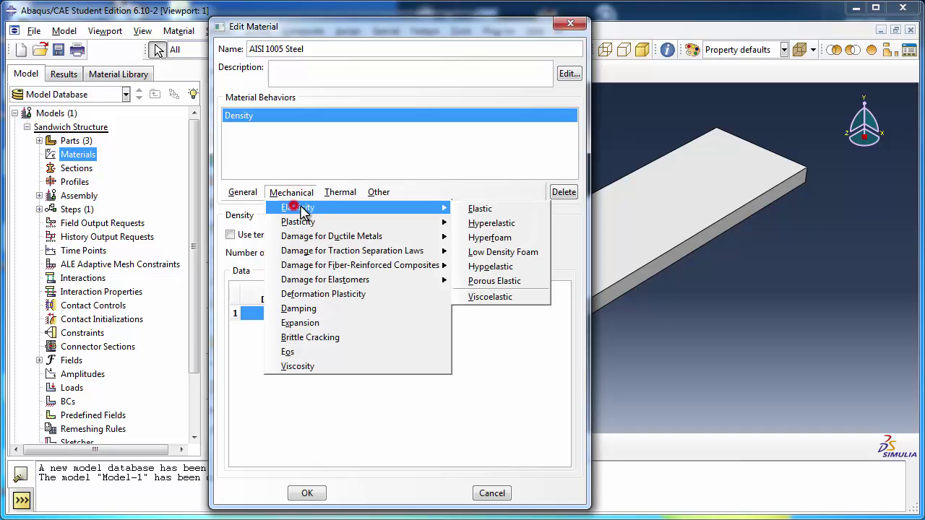
click(480, 211)
click(282, 388)
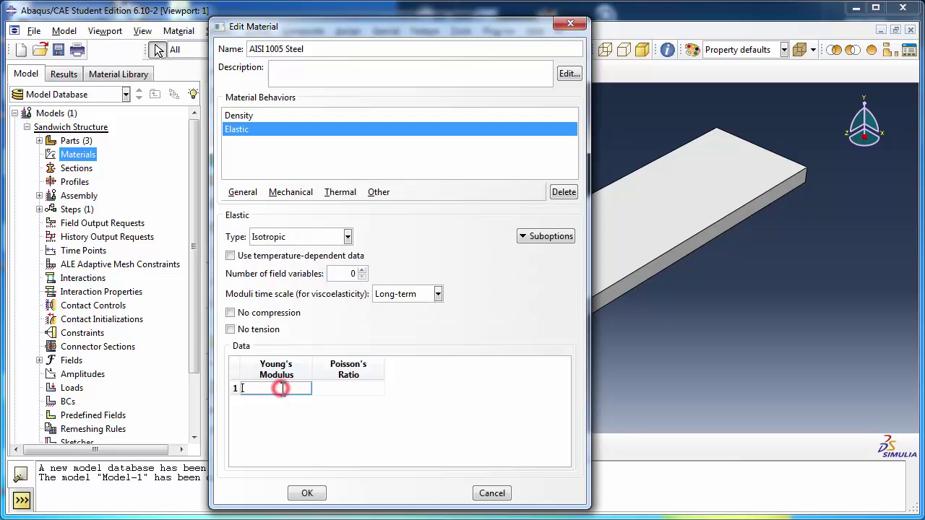
text(200E9)
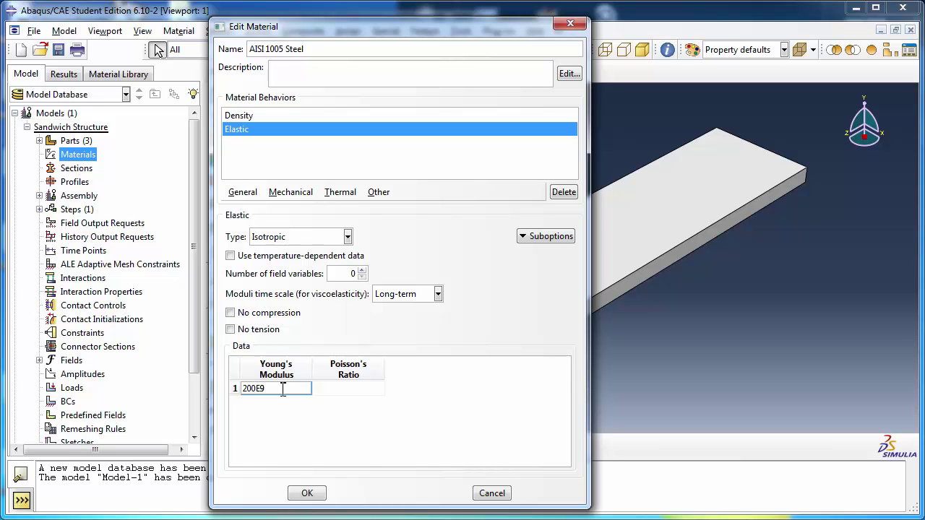
key(Tab)
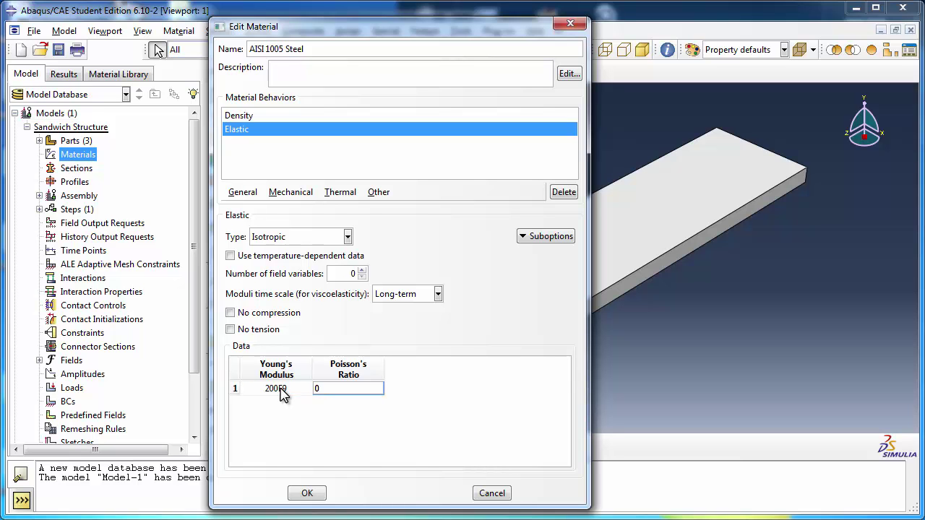
click(377, 403)
click(309, 492)
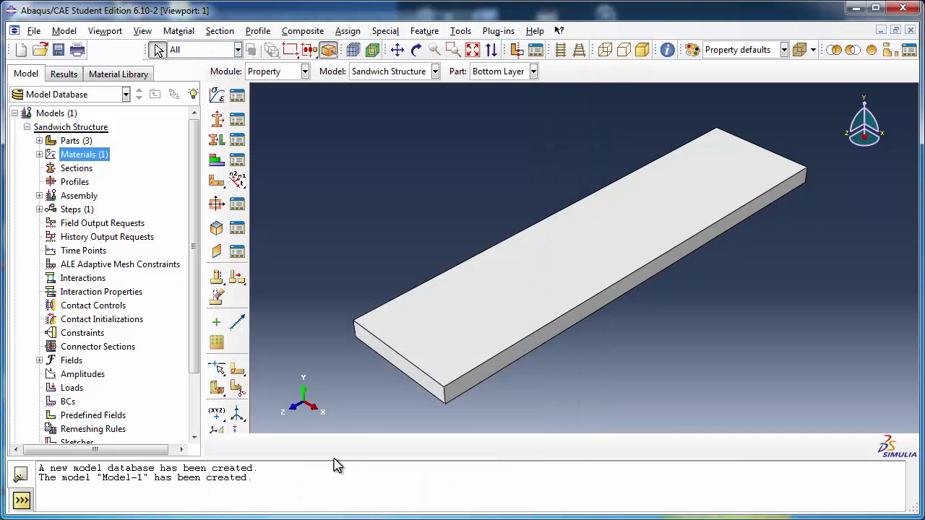
Step: Create a solid homogeneous section named Top Layer Section using the AISI 1005 Steel material
double_click(76, 168)
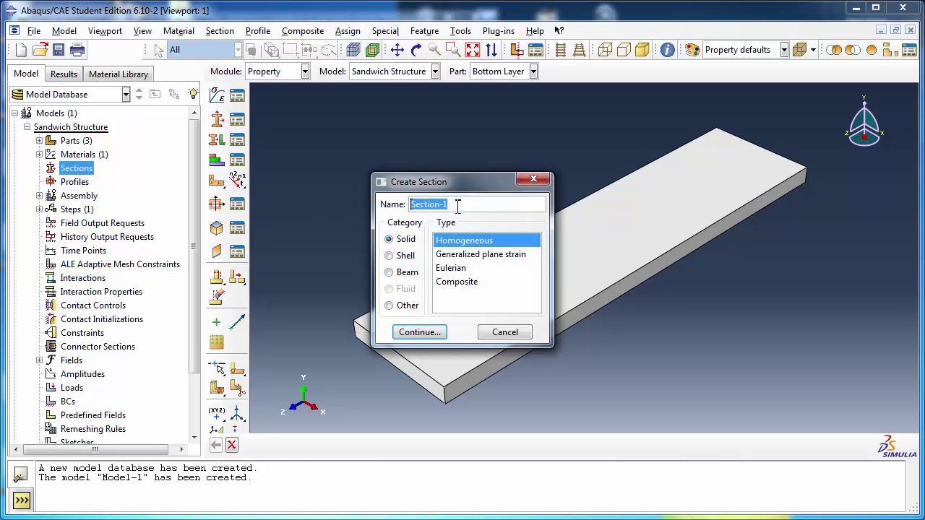
text(Top Layer Section)
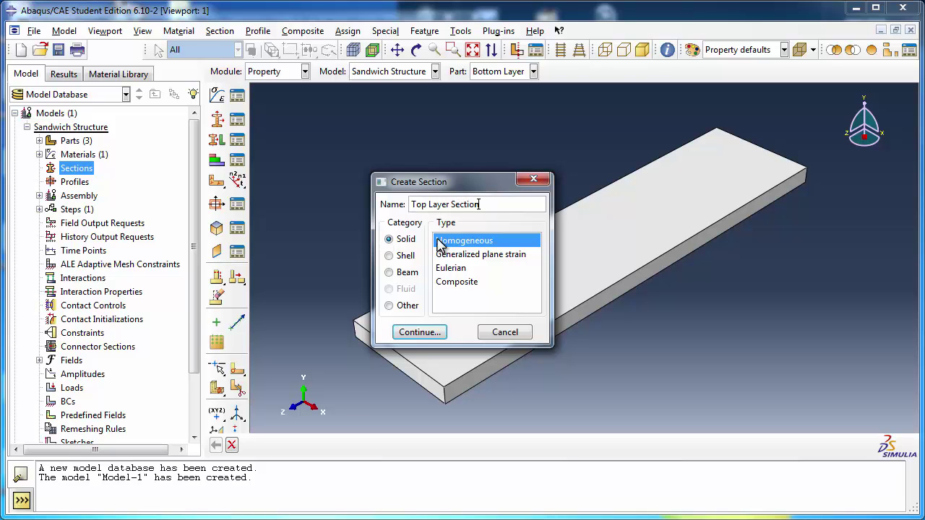
click(419, 332)
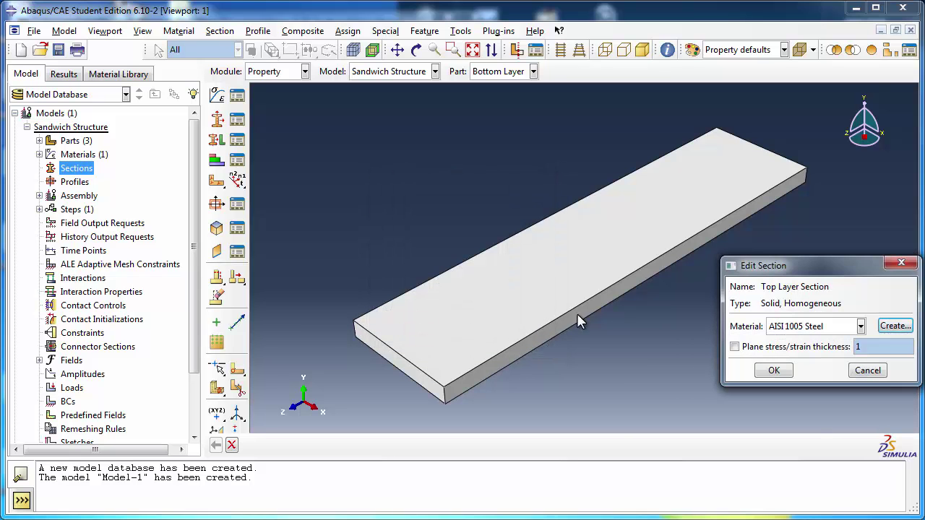
click(773, 370)
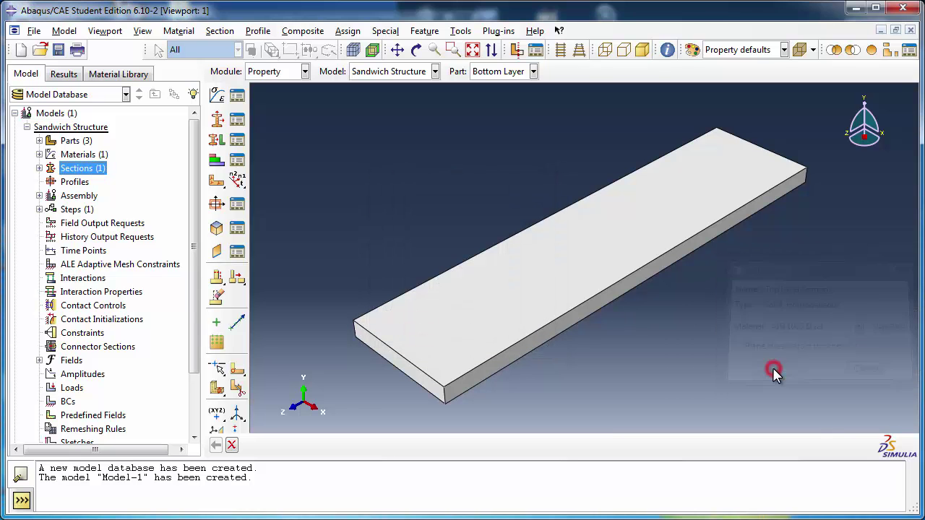
Step: Create a solid homogeneous section named Core Layer Section using the AISI 1005 Steel material
double_click(65, 169)
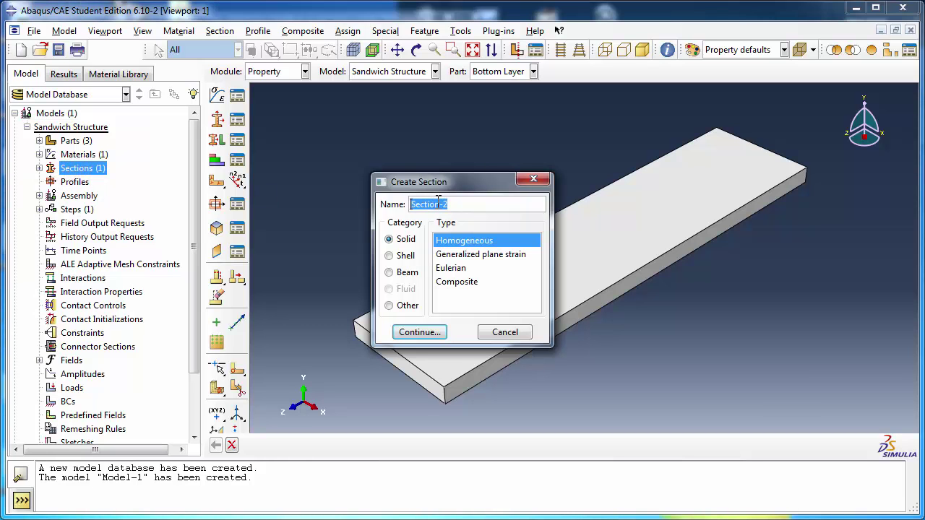
text(Core Layer Section)
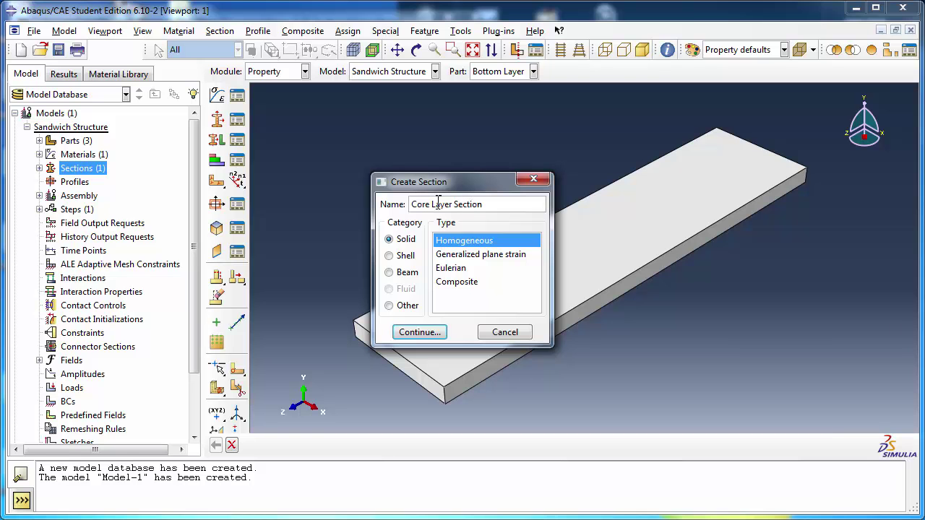
click(428, 329)
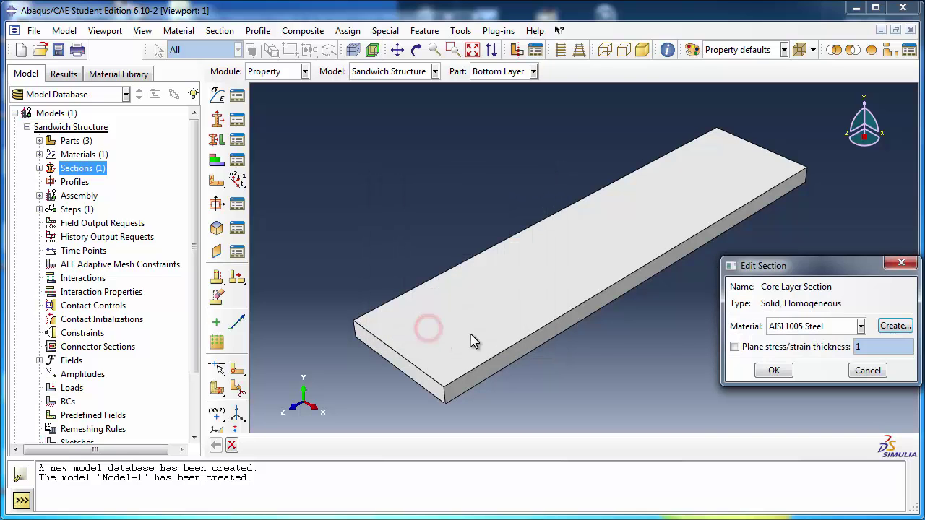
click(767, 372)
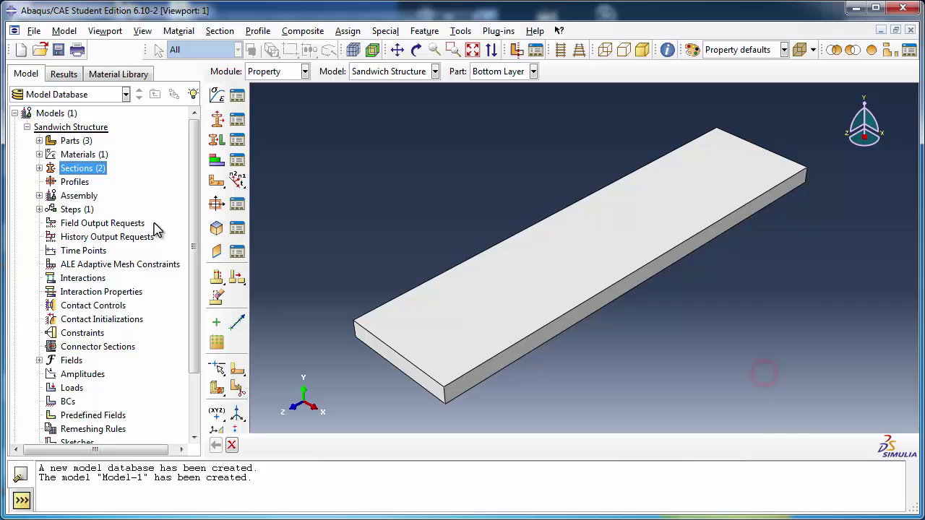
Step: Create a solid homogeneous section named Bottom Layer Section using AISI 1005 Steel, and list the model's sections
double_click(81, 169)
text(Bottom Layer Section)
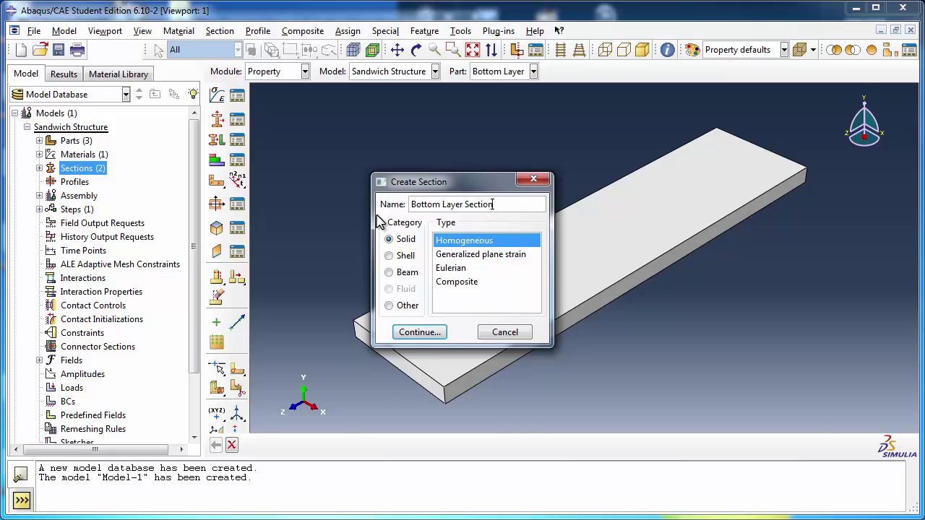
key(Return)
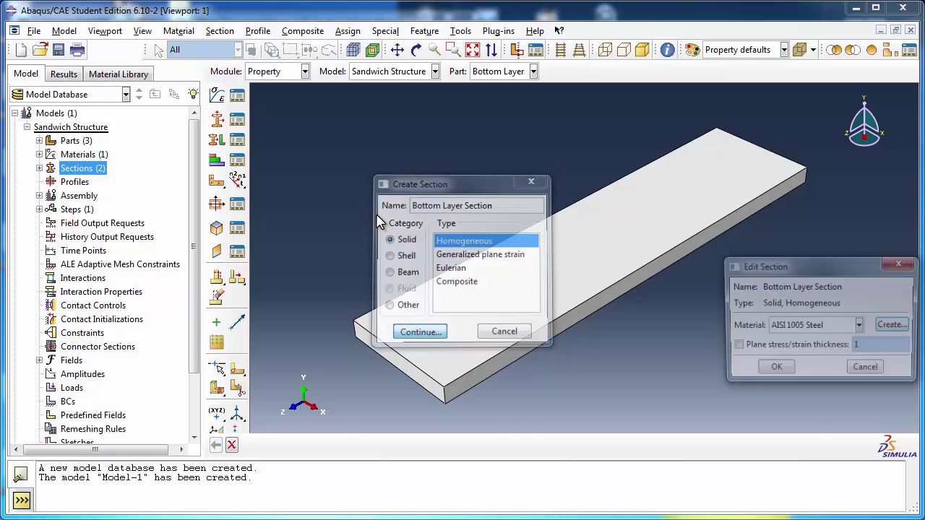
click(774, 370)
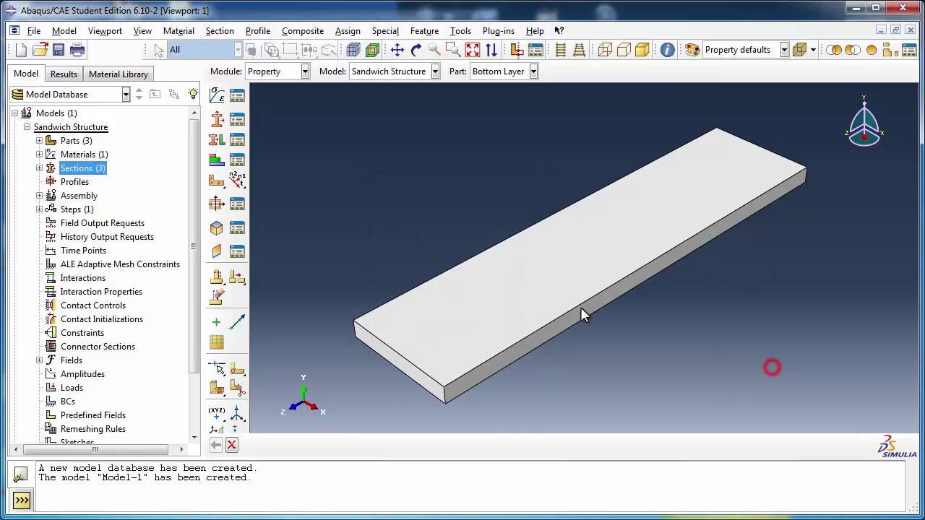
click(42, 168)
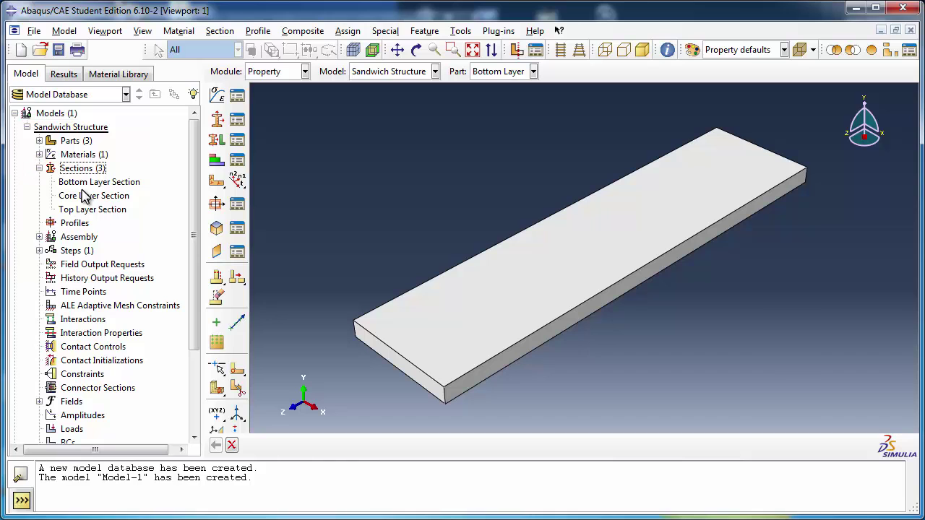
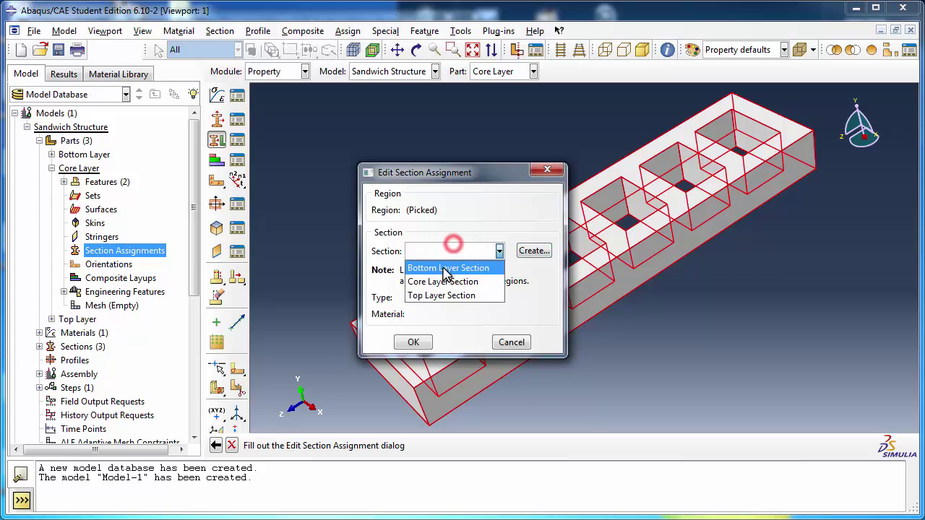
Step: Complete the section assignment for the Core Layer part and collapse its branch in the model tree
click(416, 344)
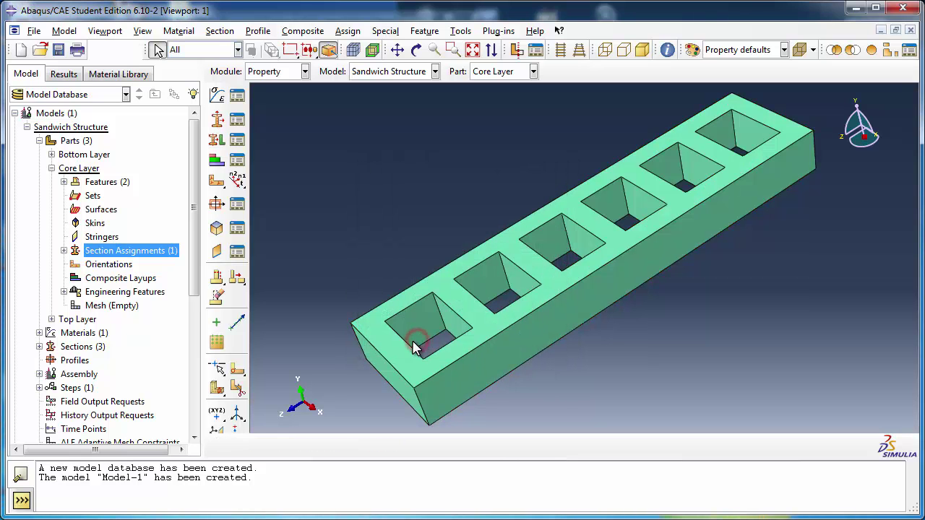
click(51, 168)
Step: Assign the Top Layer Section to the entire solid of the Top Layer part
click(52, 182)
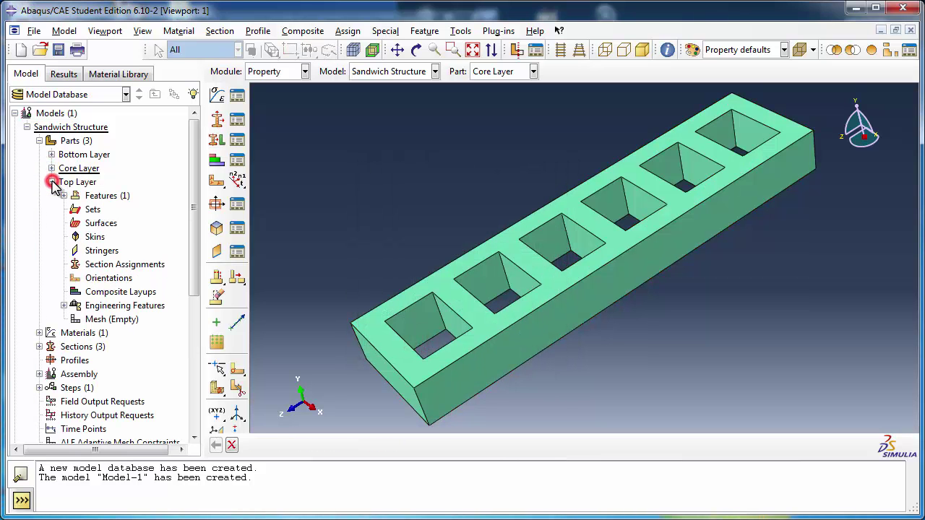
double_click(116, 266)
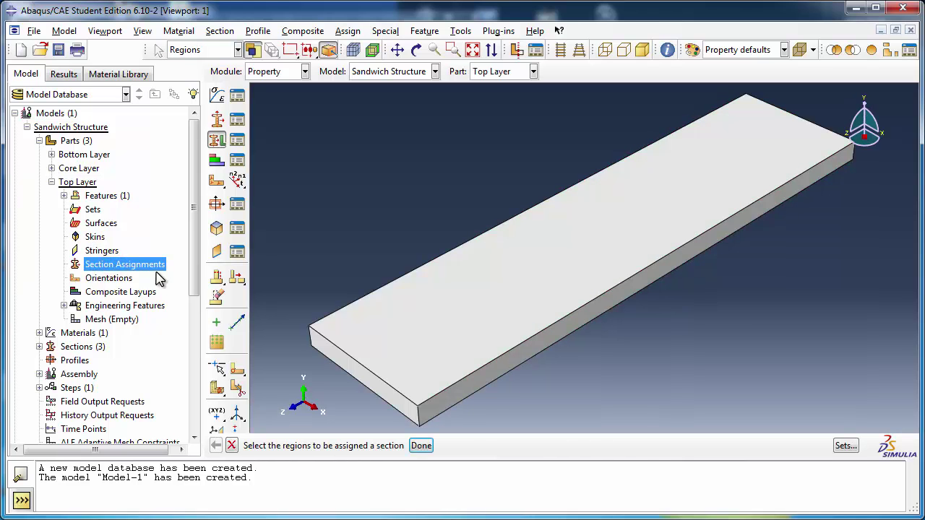
drag(325, 116, 733, 422)
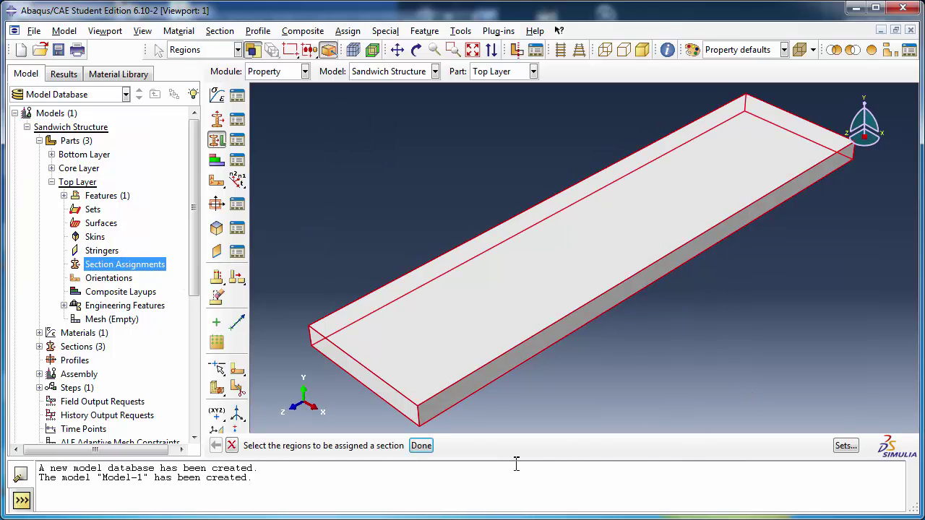
click(421, 445)
click(462, 251)
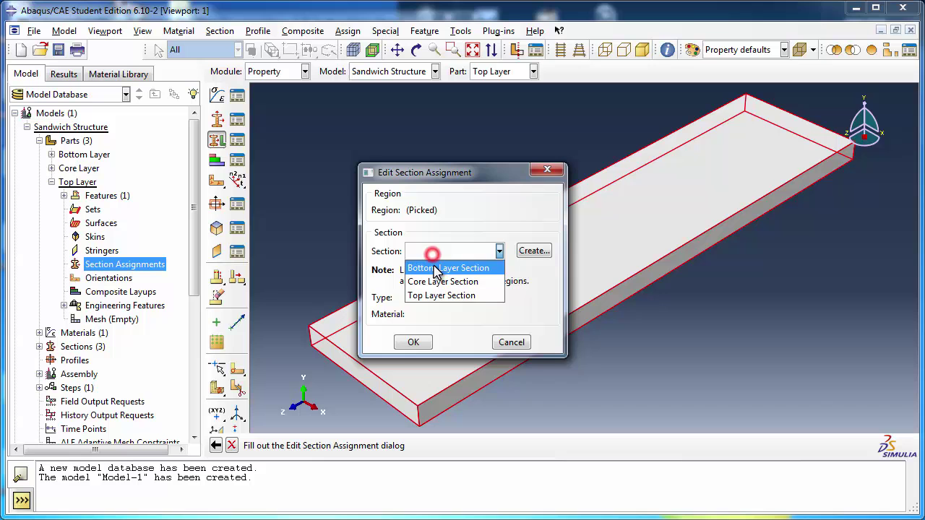
click(434, 295)
click(414, 346)
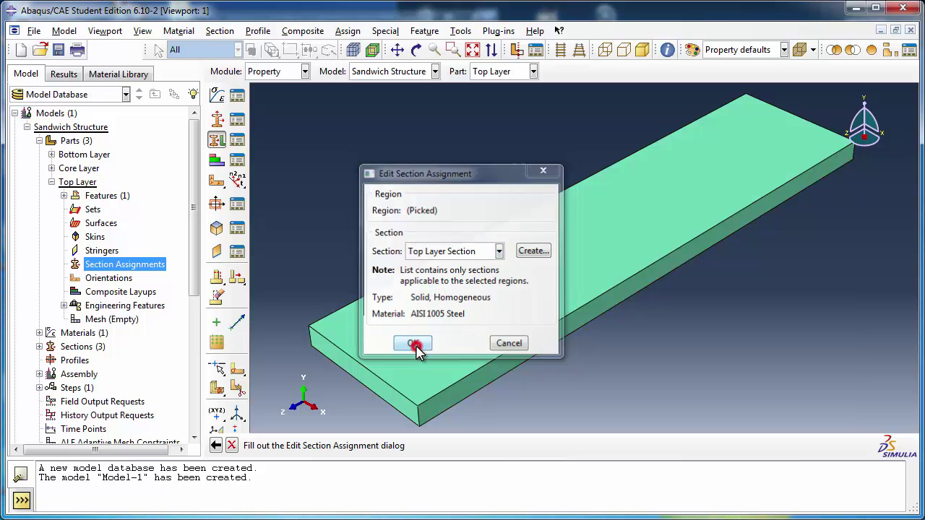
click(51, 182)
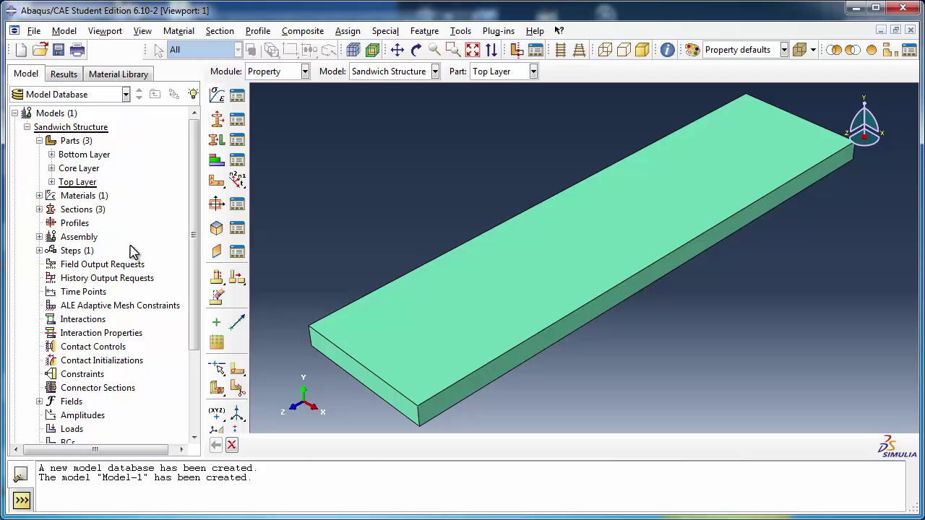
Step: Create a dependent instance of the Top Layer part in the assembly
click(40, 237)
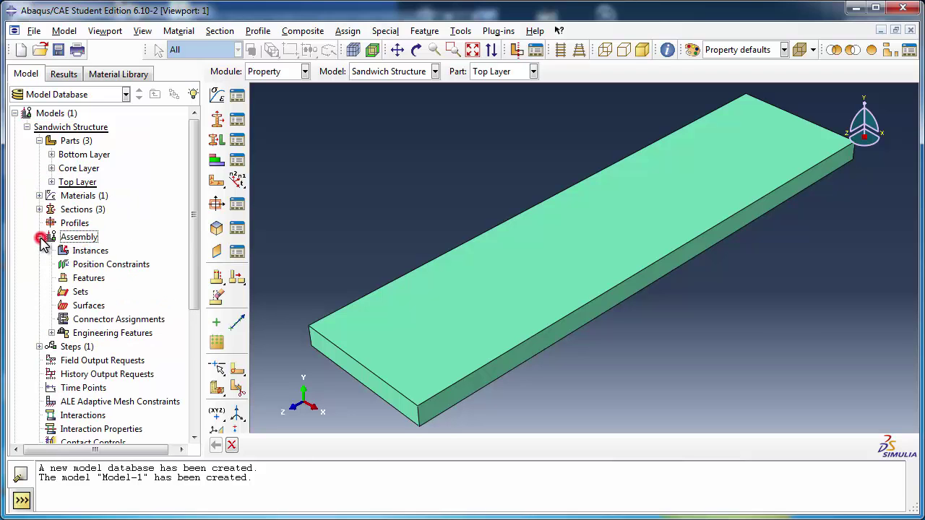
click(85, 253)
double_click(85, 253)
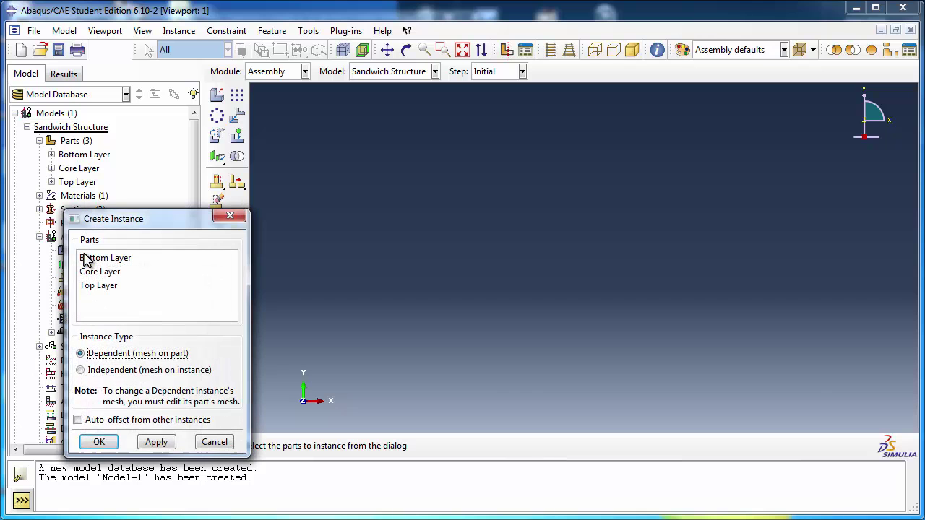
click(101, 286)
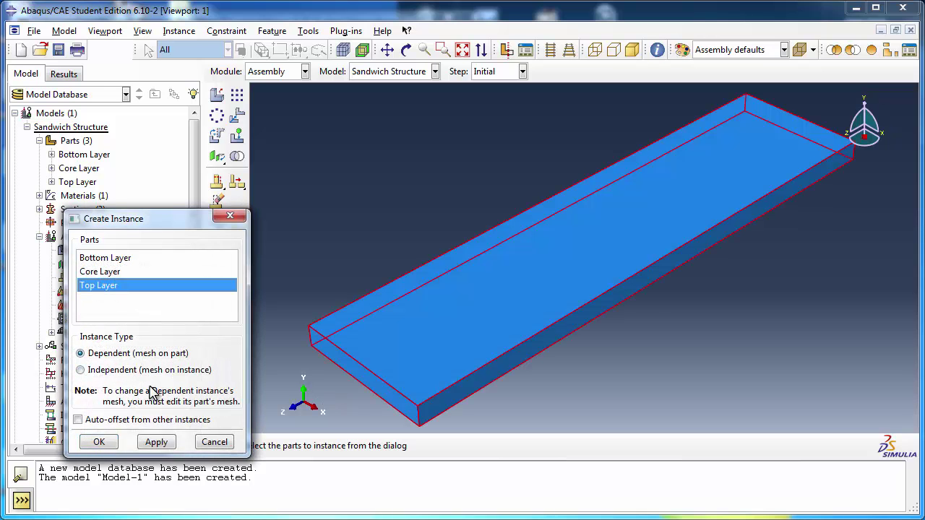
click(99, 442)
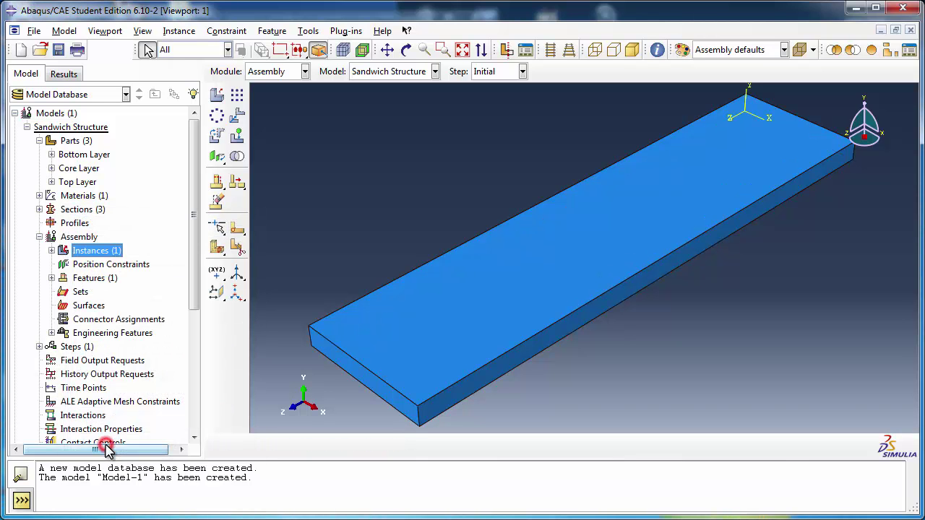
Step: Add a dependent instance of the Core Layer part to the assembly, auto-offset from other instances
double_click(103, 252)
click(107, 272)
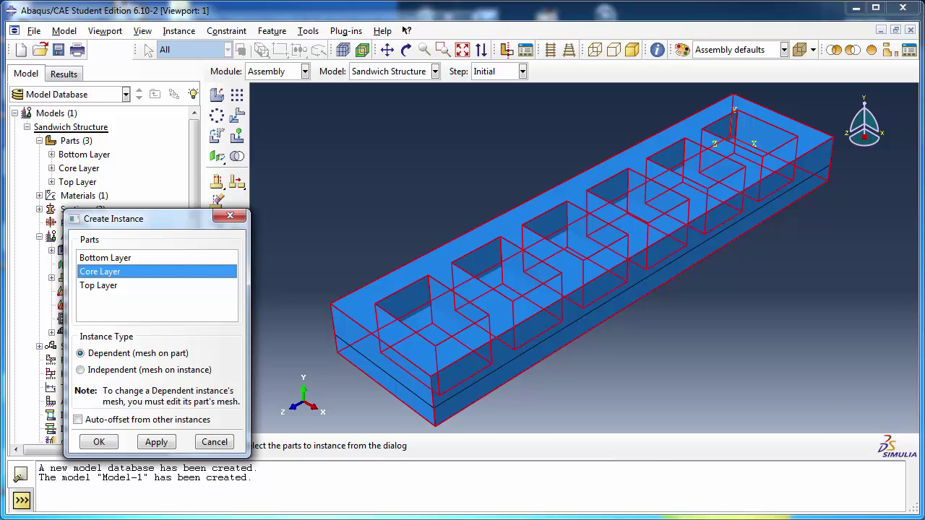
click(108, 420)
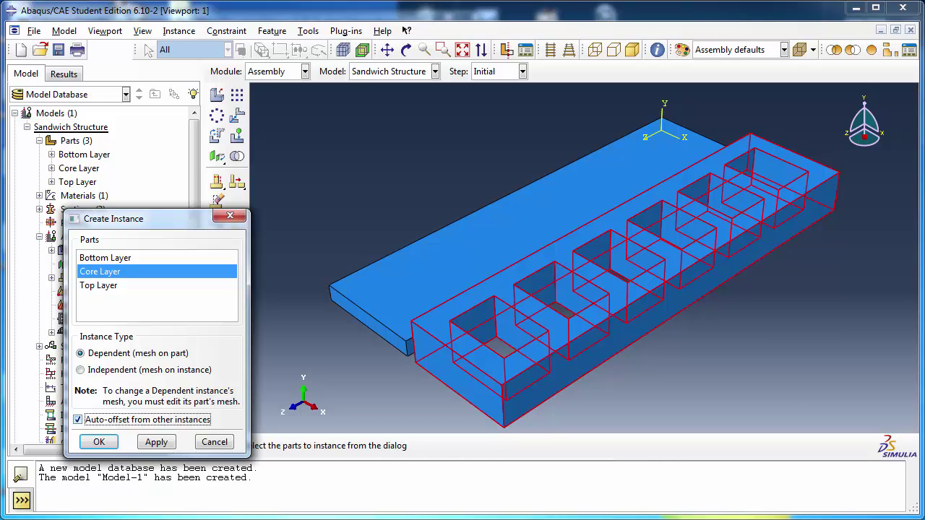
click(98, 441)
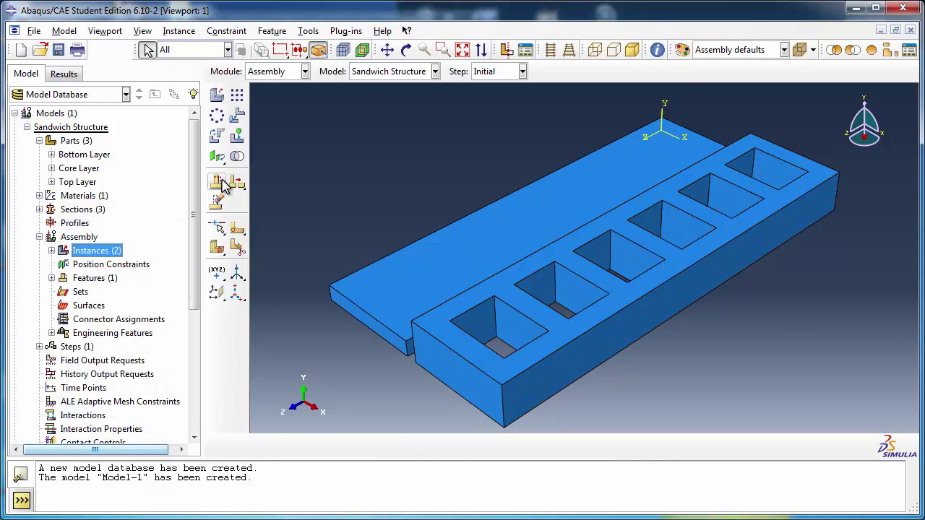
Step: Set up a Face to Face constraint with the Top Layer's underside as the movable face and the Core Layer's upper face as the fixed face
drag(223, 166, 253, 163)
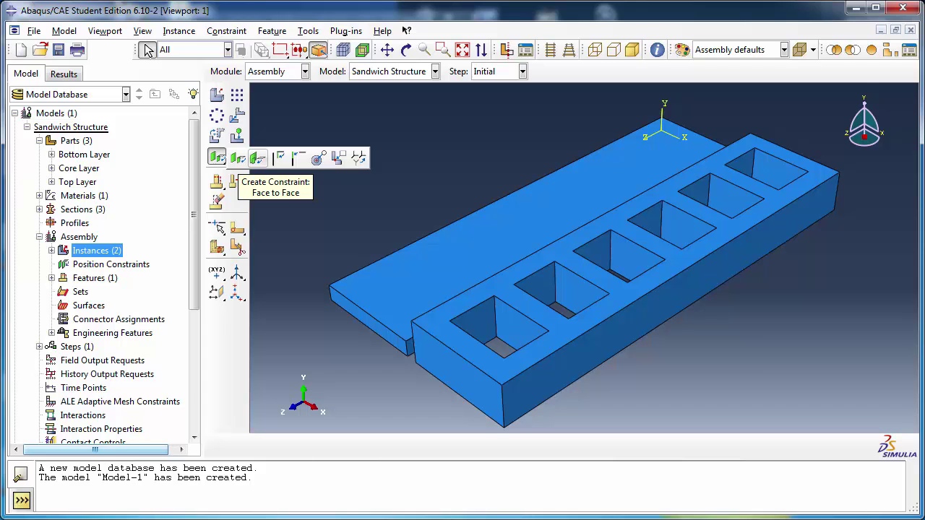
click(252, 161)
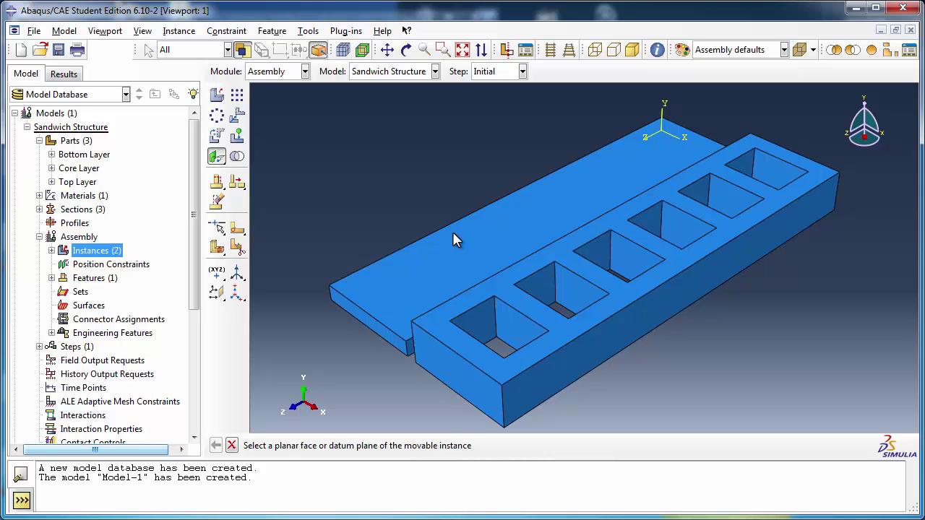
click(406, 49)
drag(547, 316, 609, 211)
key(Escape)
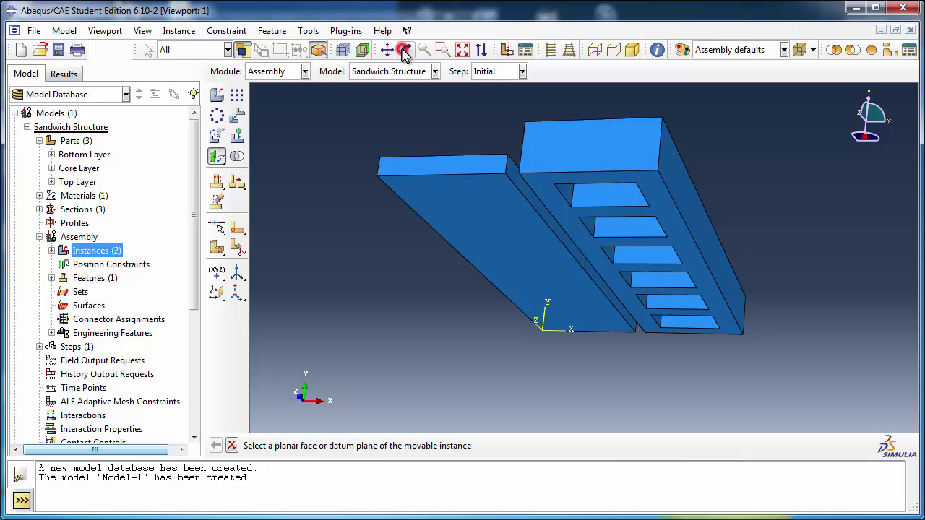
click(449, 203)
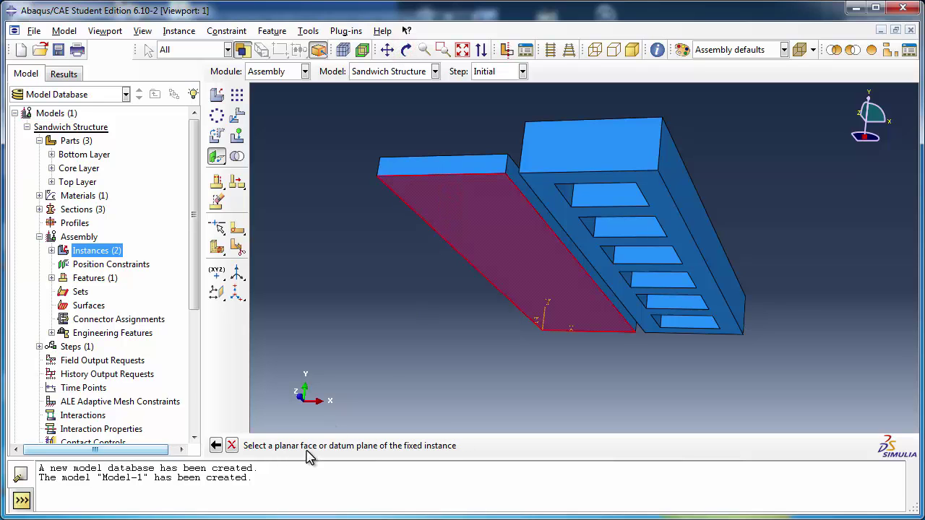
click(406, 50)
drag(583, 215, 561, 326)
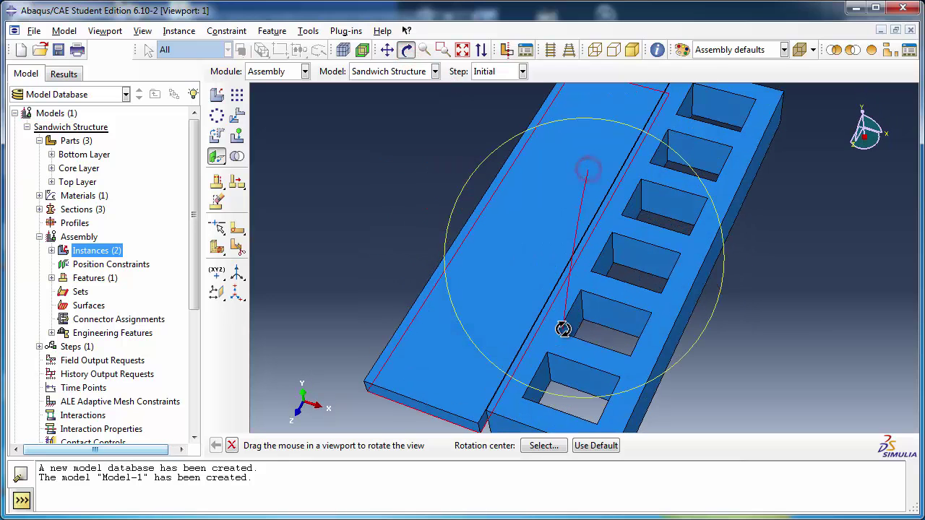
click(406, 49)
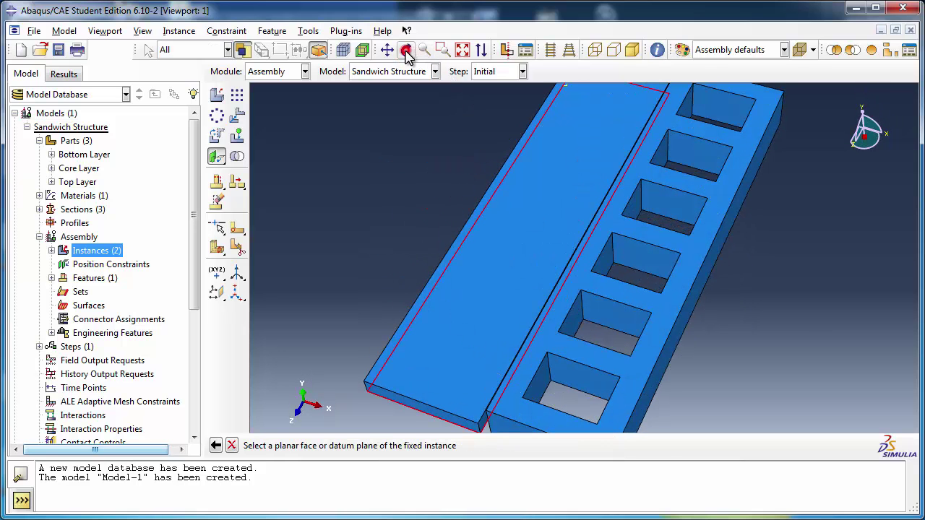
click(673, 246)
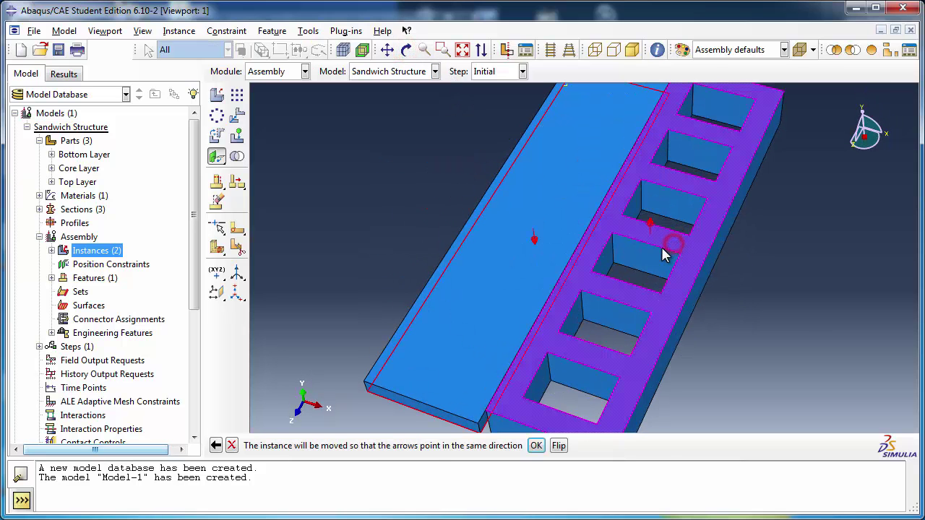
Step: Flip the movable face's arrow to point upward and complete the Face to Face constraint with a distance of 0.0 from the fixed plane
click(406, 49)
drag(492, 155, 538, 150)
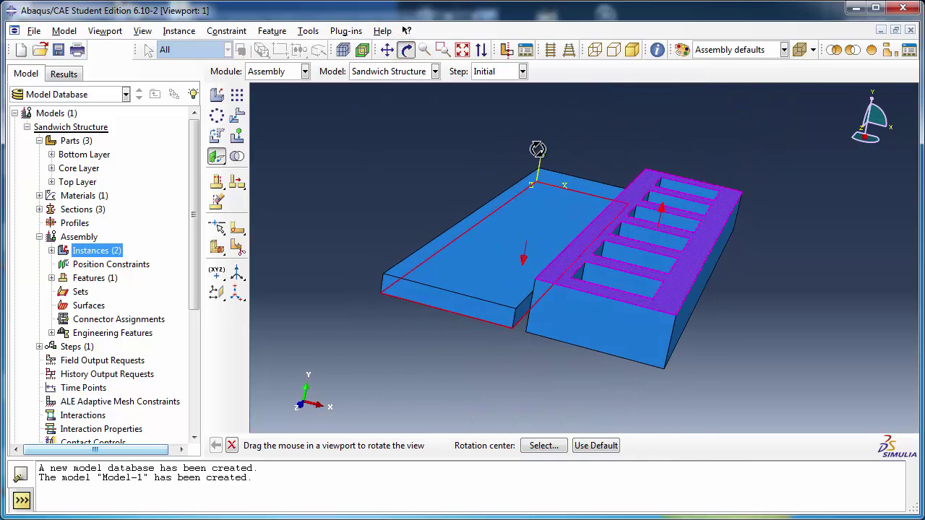
click(406, 49)
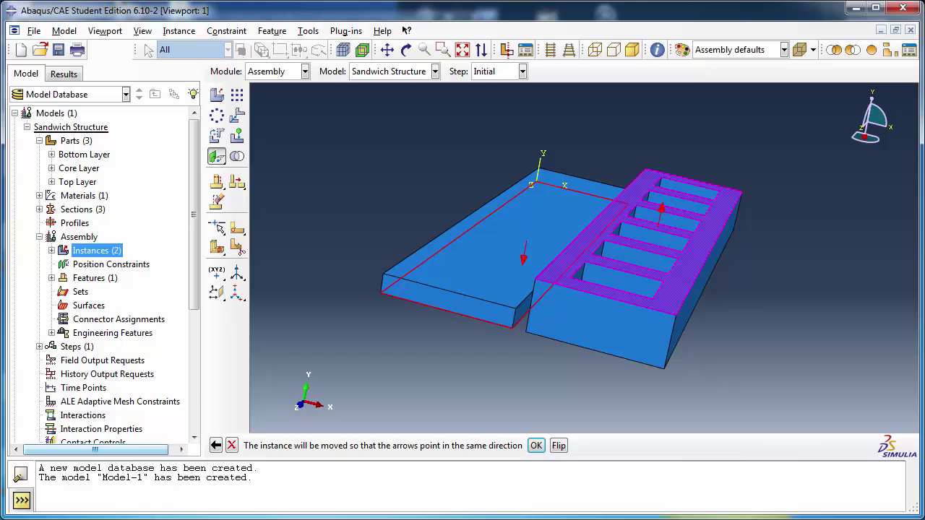
click(558, 447)
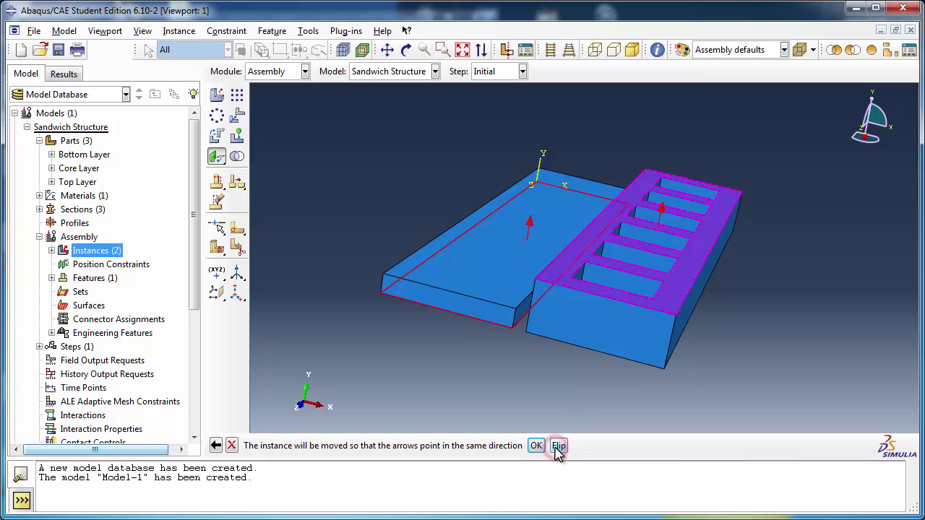
click(535, 446)
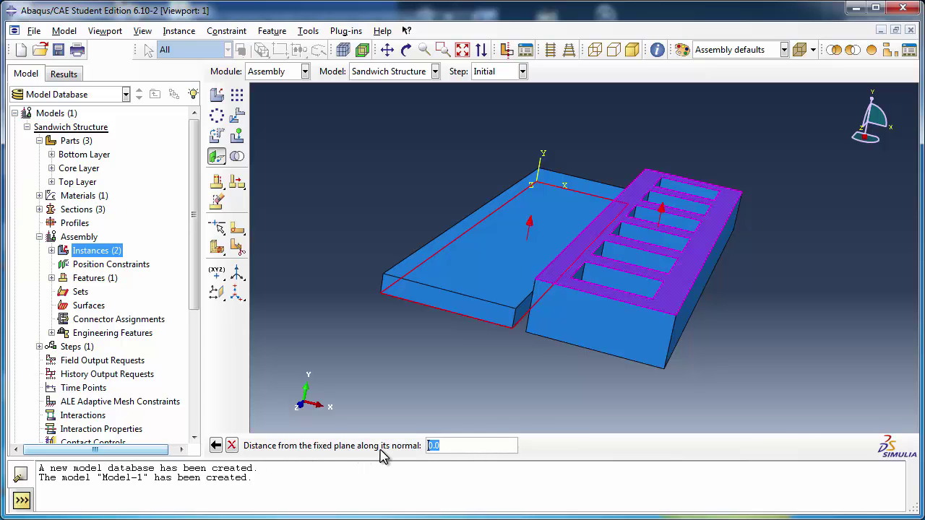
key(Return)
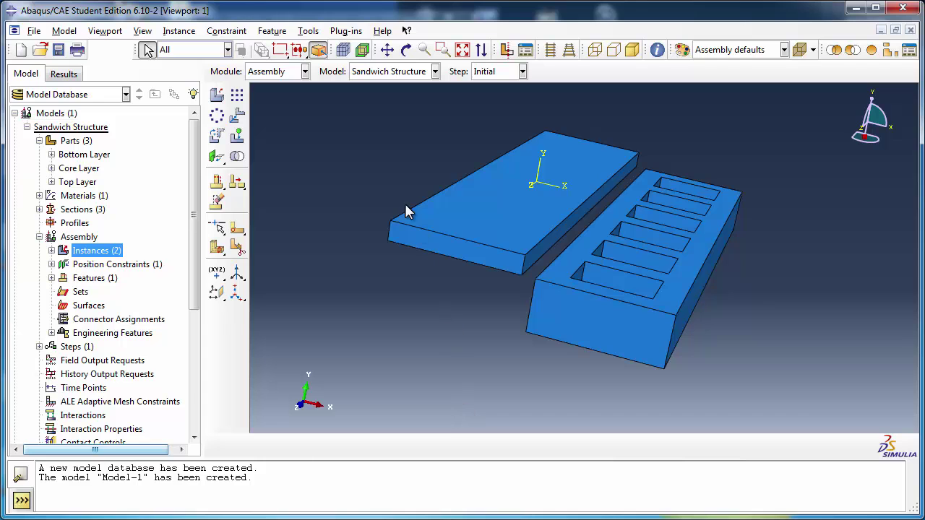
Step: Constrain the Top Layer's front end face to the Core Layer's front end face with a Face to Face constraint at 0.0 distance
click(218, 159)
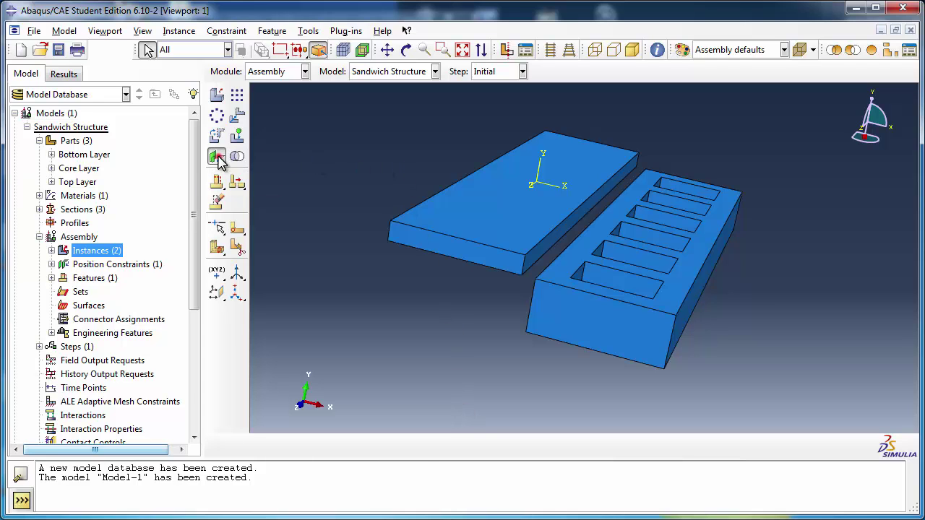
click(464, 253)
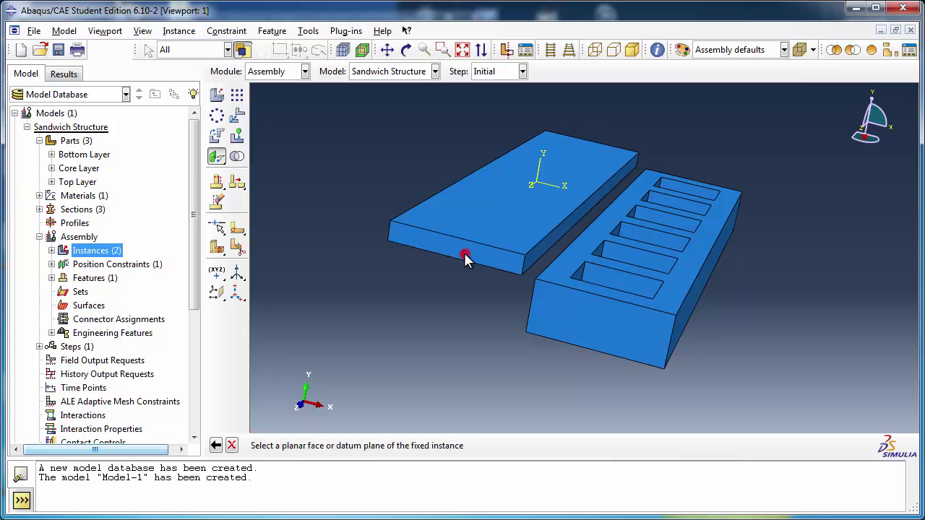
click(605, 332)
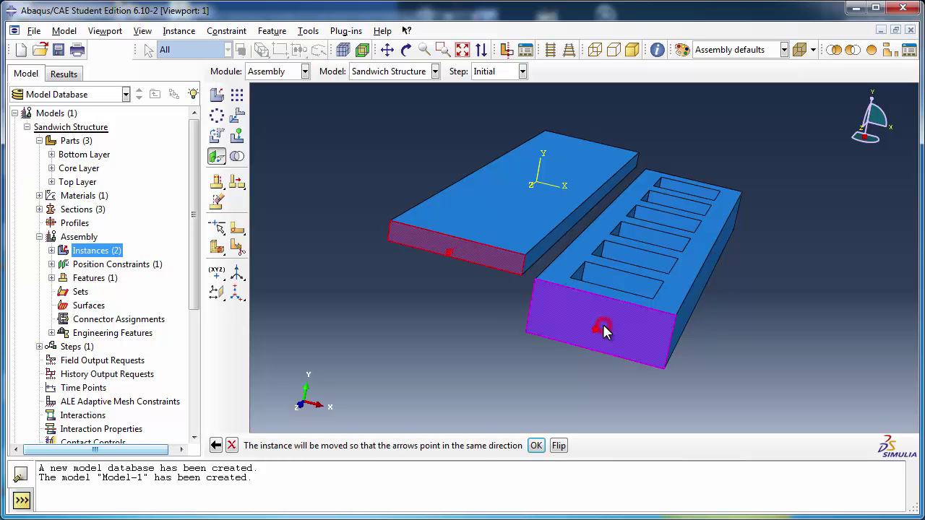
click(407, 49)
drag(561, 200, 464, 142)
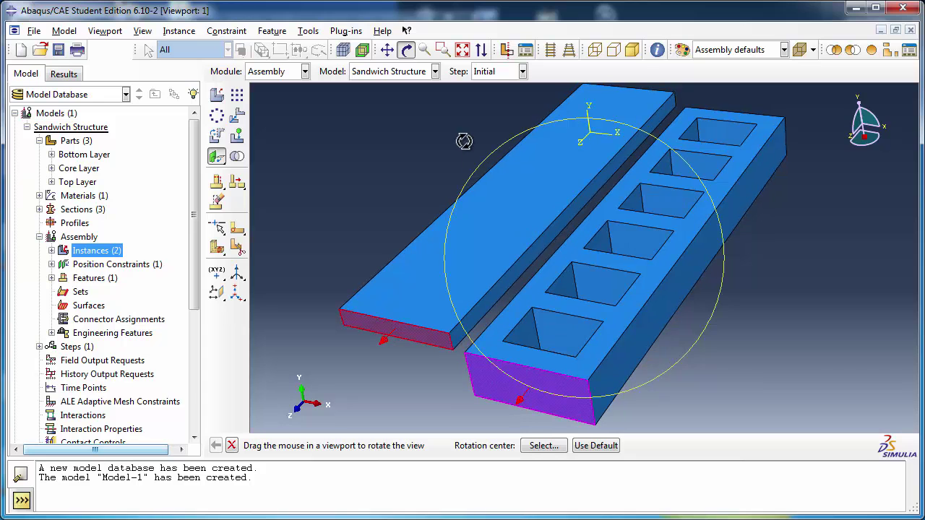
click(406, 49)
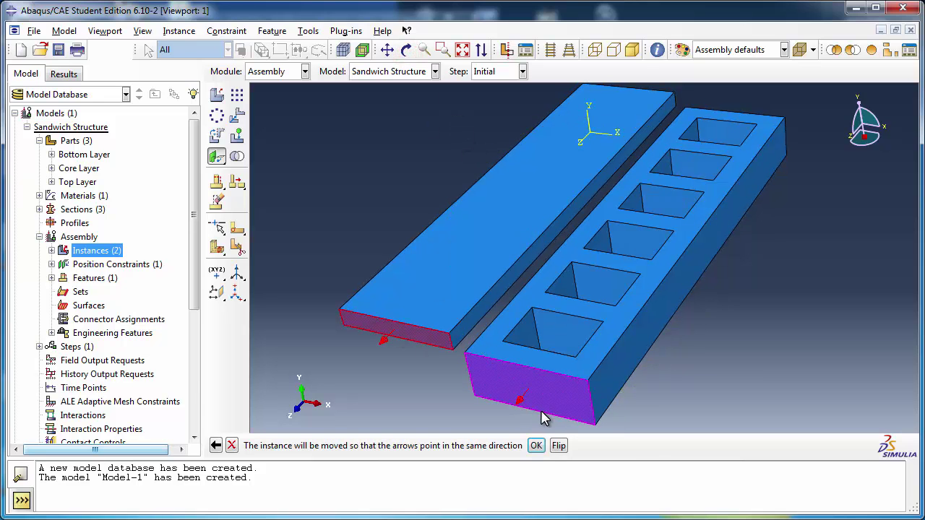
click(536, 445)
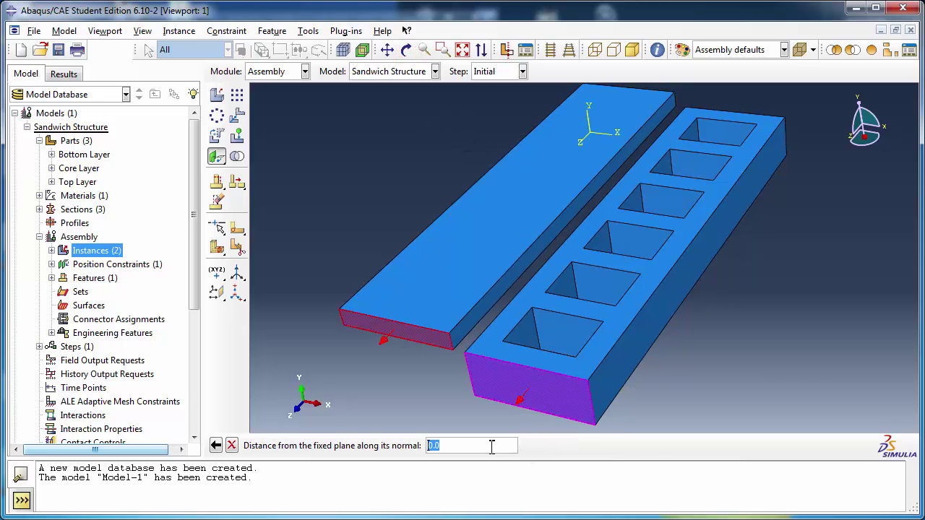
key(Return)
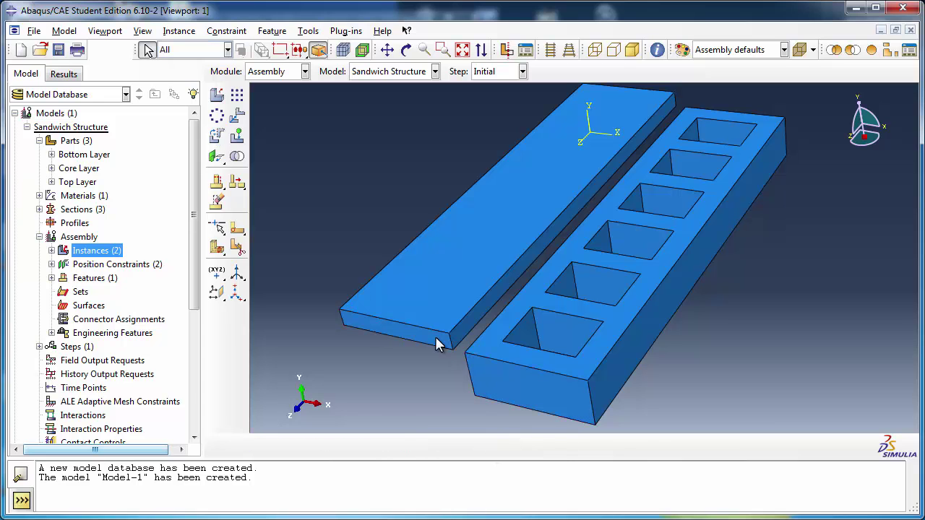
Step: Constrain the Top Layer's long side face to the Core Layer's matching outer side face with a Face to Face constraint at 0.0 distance
click(216, 156)
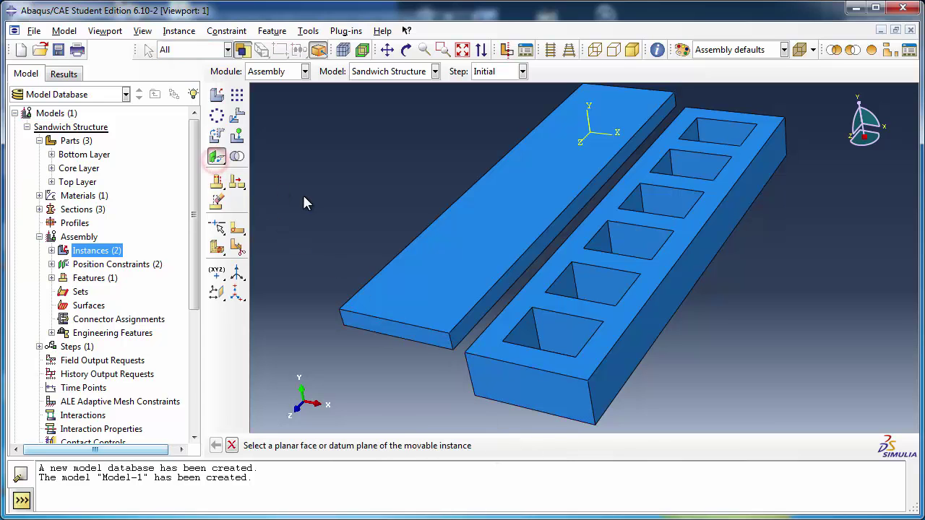
click(497, 295)
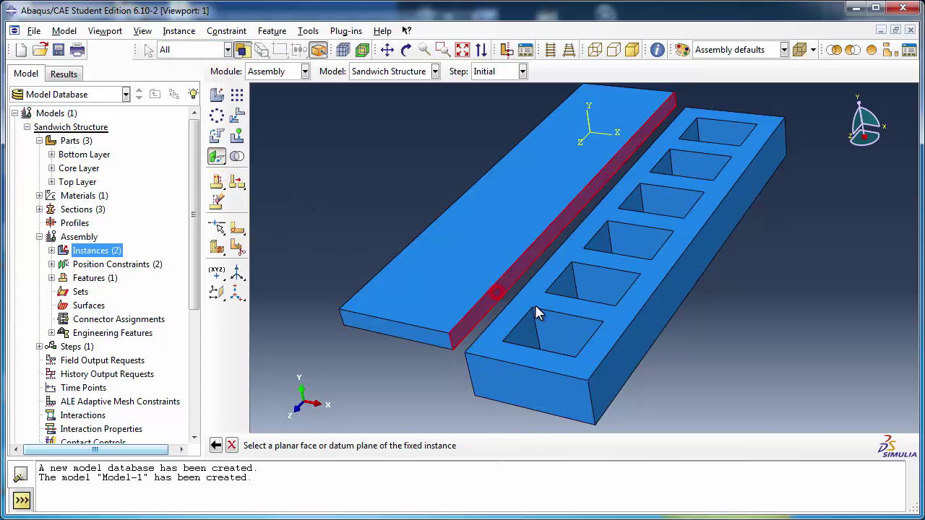
click(634, 340)
click(536, 446)
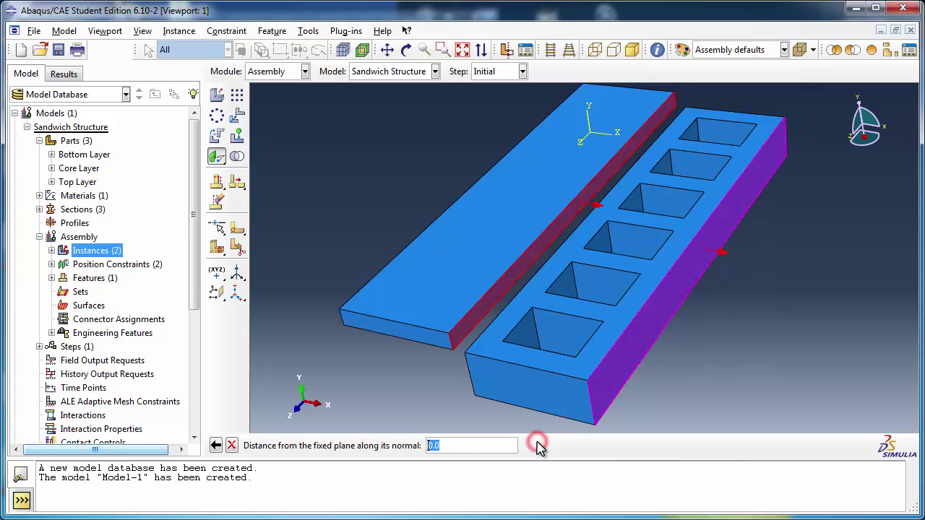
key(Return)
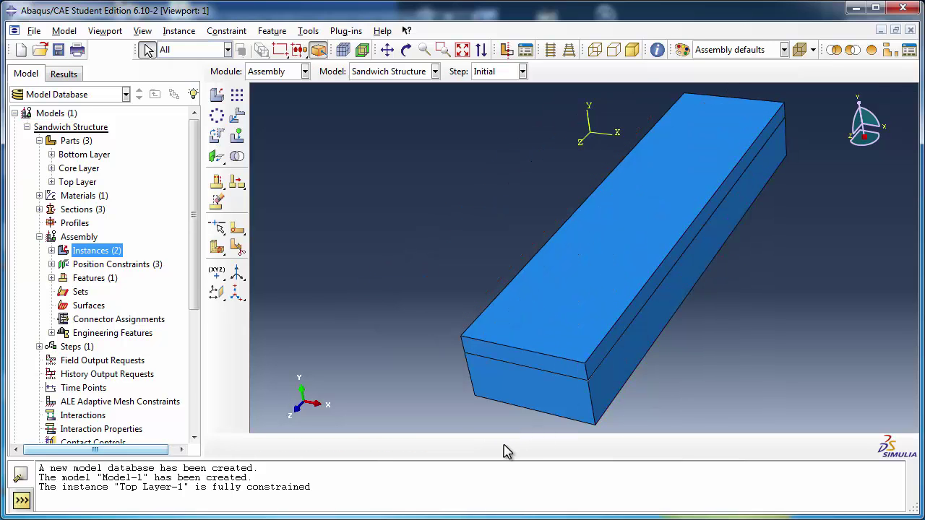
Step: Add a dependent instance of the Bottom Layer part to the assembly, auto-offset from other instances
click(406, 49)
drag(600, 252, 574, 217)
click(406, 50)
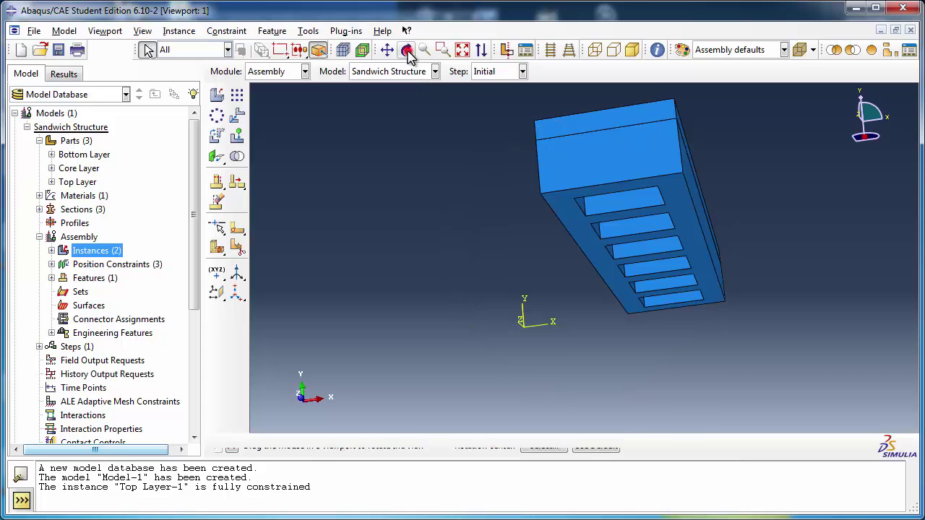
double_click(92, 251)
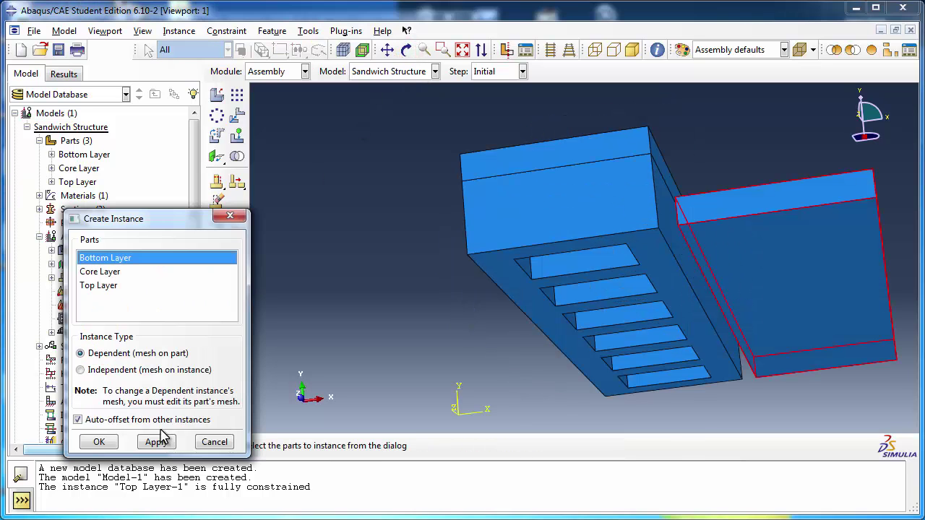
click(106, 444)
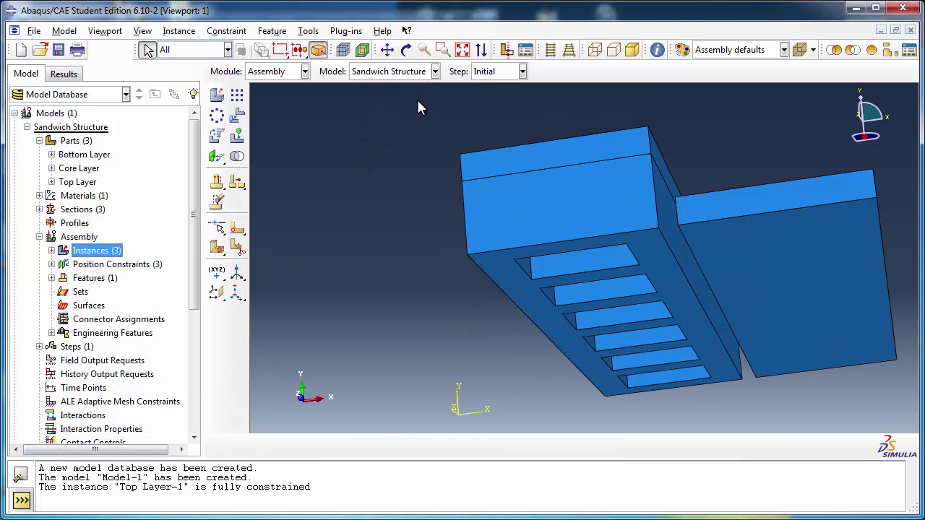
Step: Constrain the Bottom Layer's upper face to the Core Layer's underside with a Face to Face constraint, both arrows pointing downward, at 0.0 distance
click(406, 49)
mouse_move(592, 180)
mouse_down()
mouse_move(642, 134)
mouse_move(618, 202)
mouse_move(611, 184)
mouse_up()
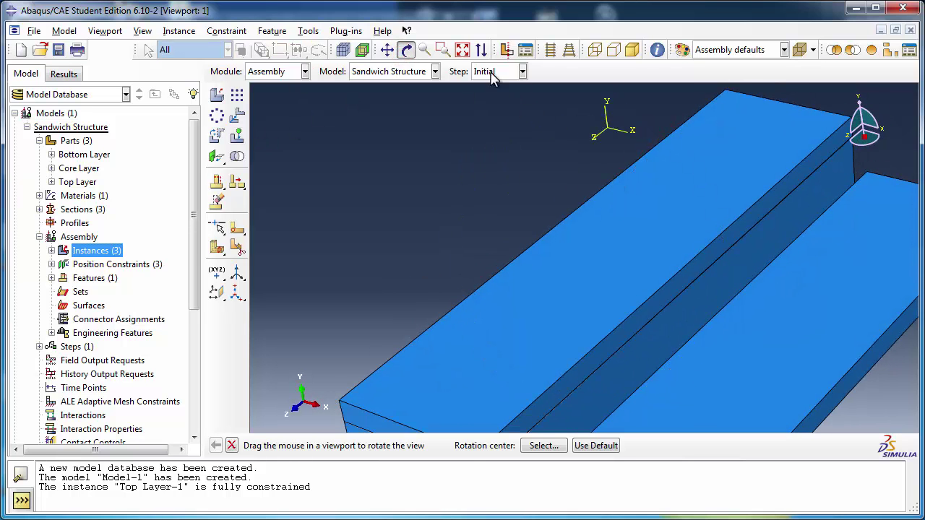
click(407, 49)
scroll(576, 125, down, 2)
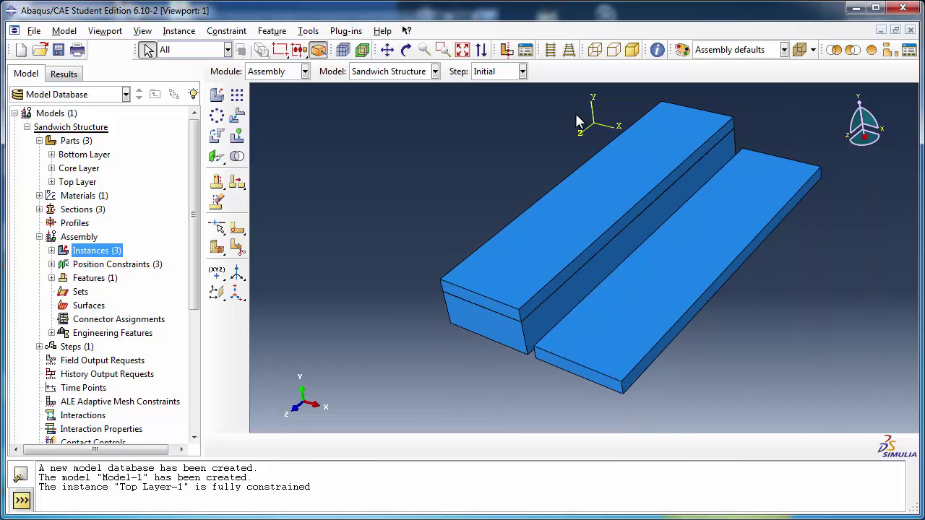
click(215, 157)
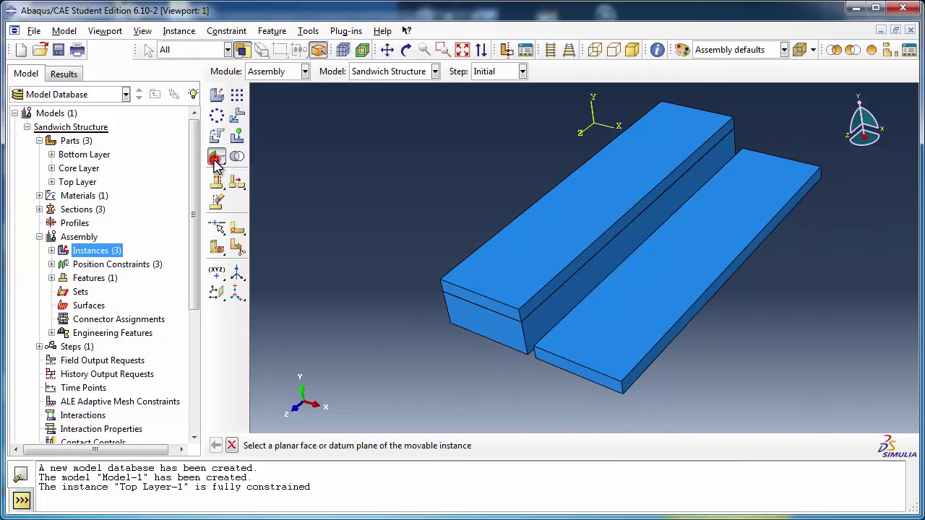
click(677, 264)
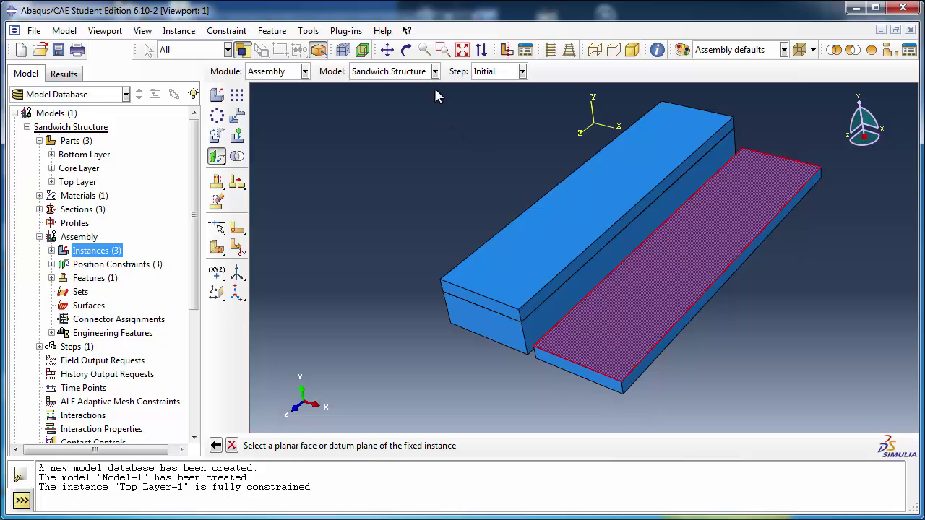
click(406, 49)
drag(615, 296, 617, 181)
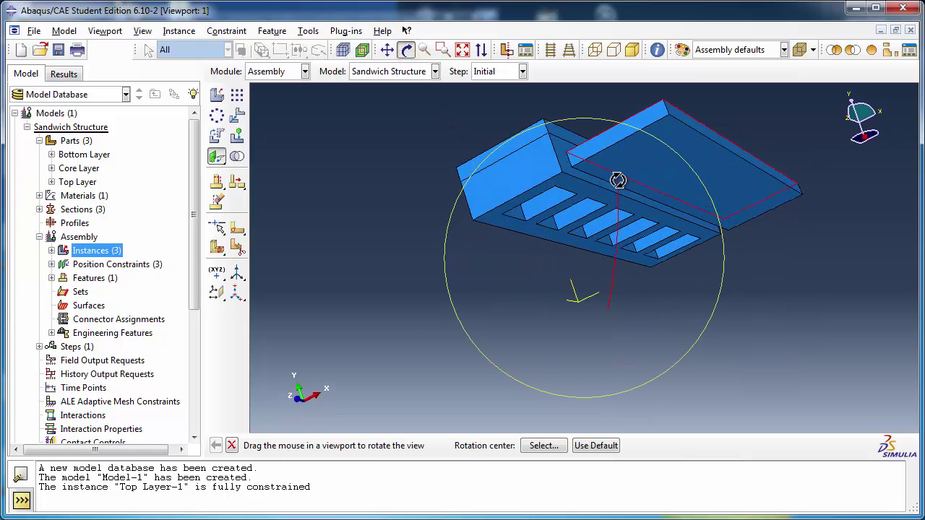
click(406, 49)
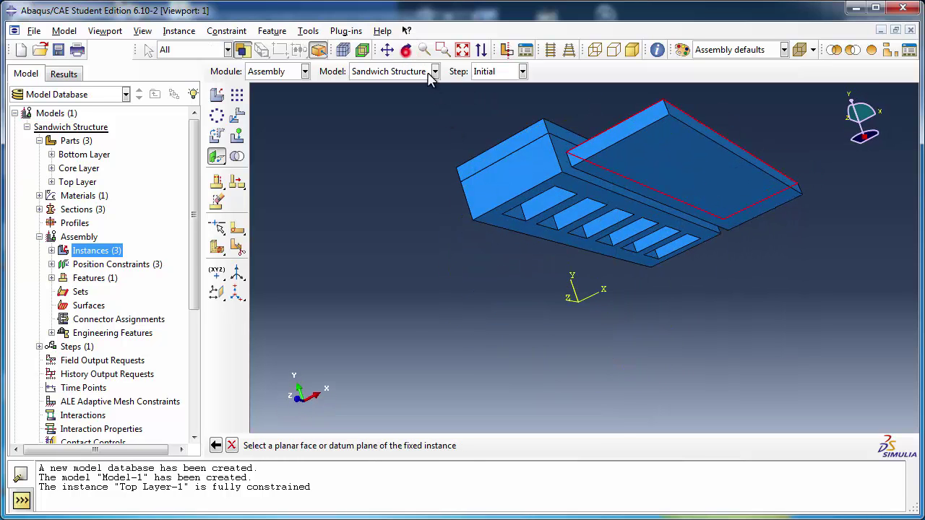
click(532, 200)
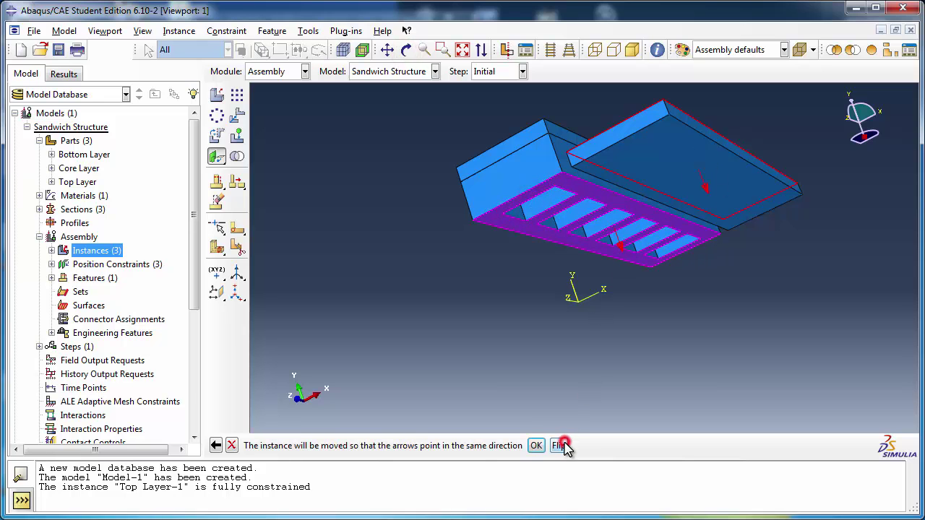
click(536, 446)
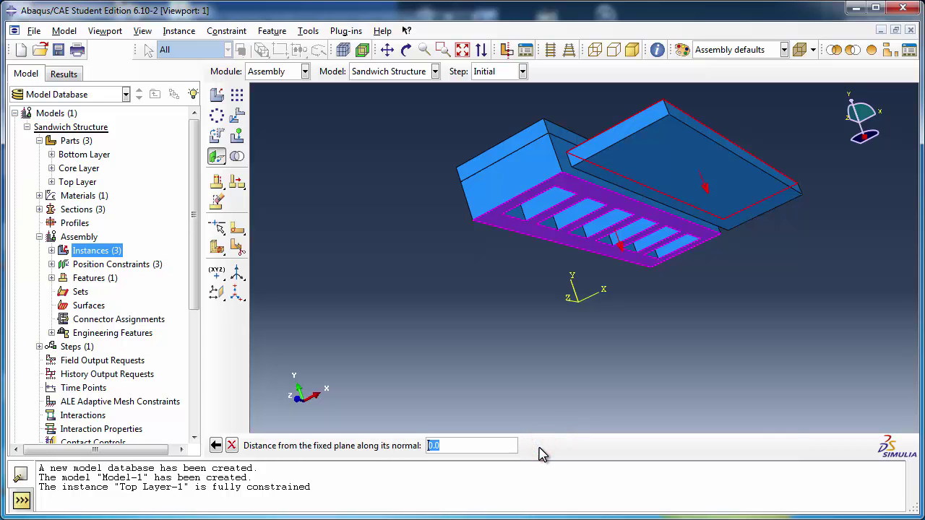
key(Return)
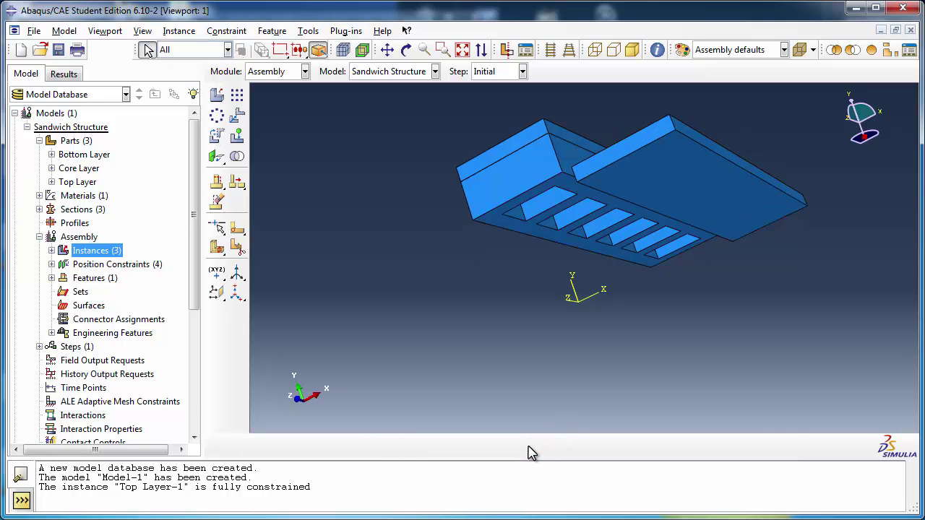
Step: Constrain the Bottom Layer's front end face to the Core Layer's front end face with a Face to Face constraint at 0.0 distance
click(406, 49)
drag(582, 153, 607, 253)
click(407, 50)
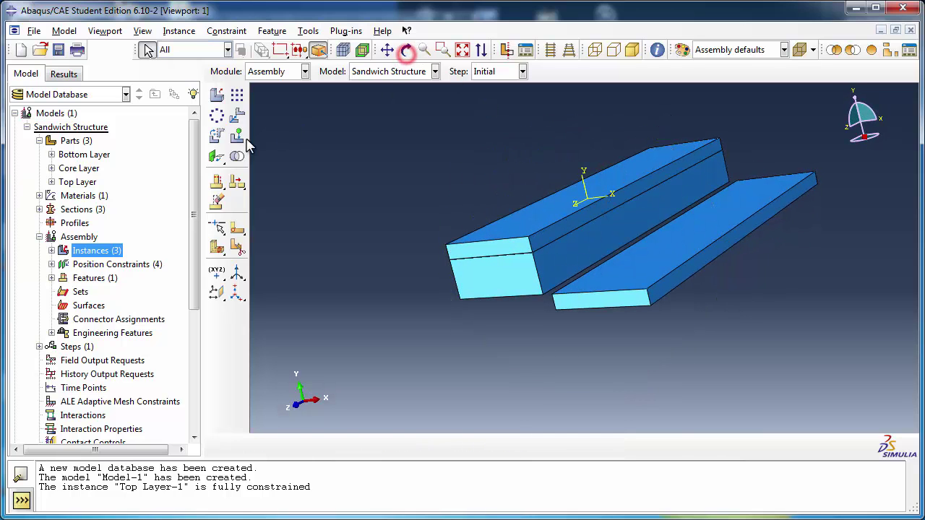
click(217, 157)
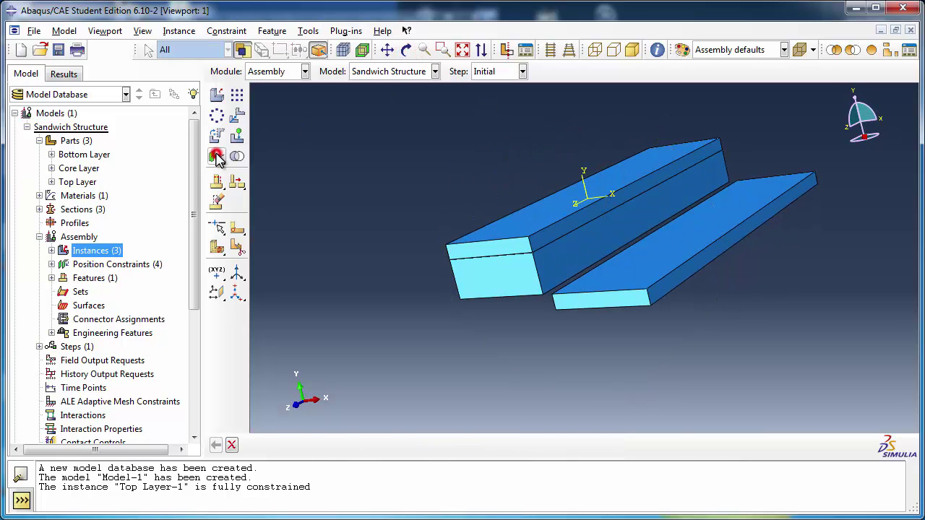
click(581, 302)
click(494, 282)
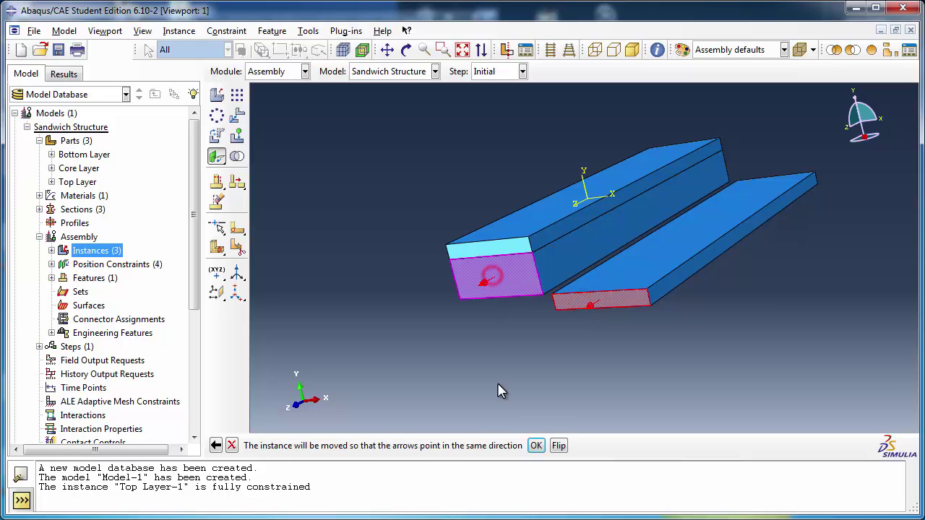
click(535, 445)
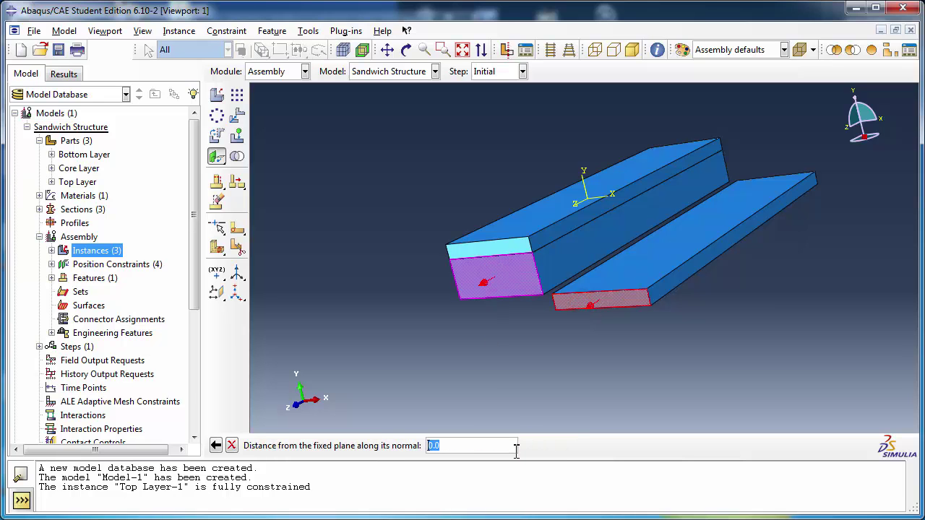
key(Return)
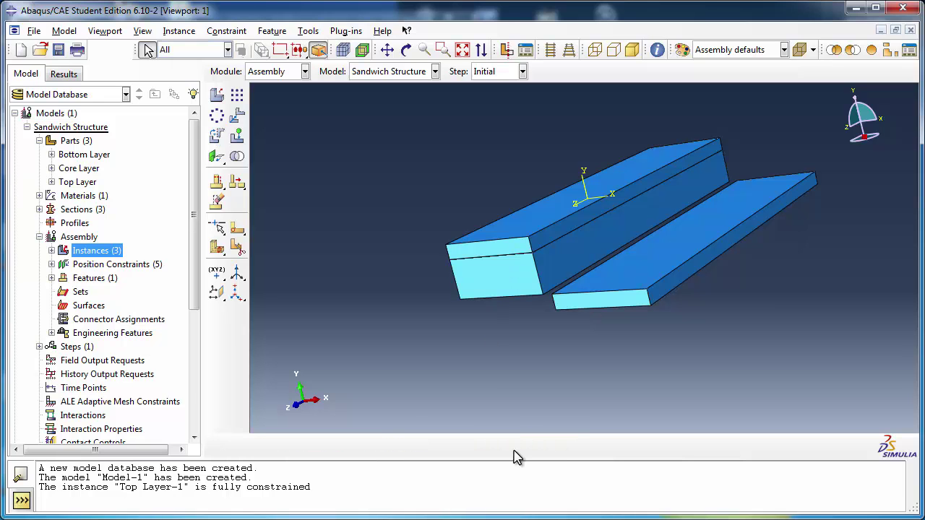
Step: Constrain the Bottom Layer's outer long side face to the Core Layer's matching side face with a Face to Face constraint at 0.0 distance
click(664, 290)
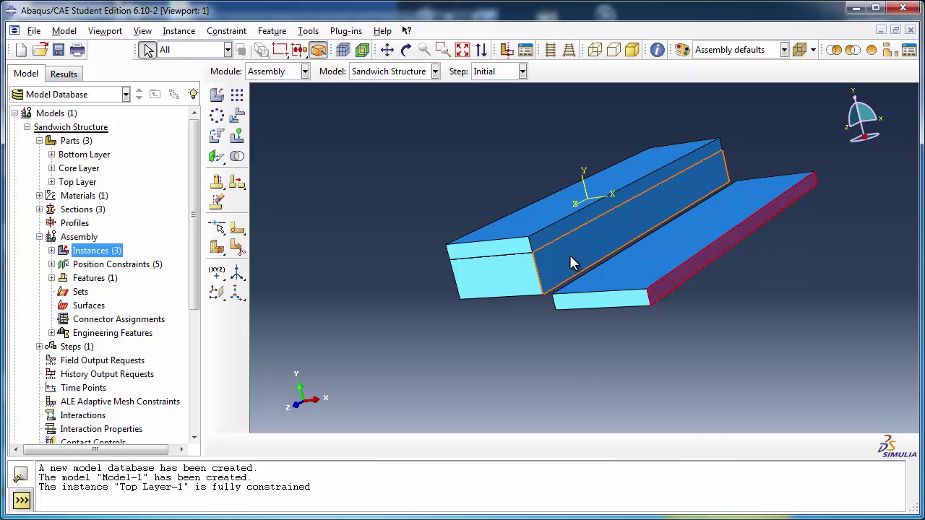
click(557, 382)
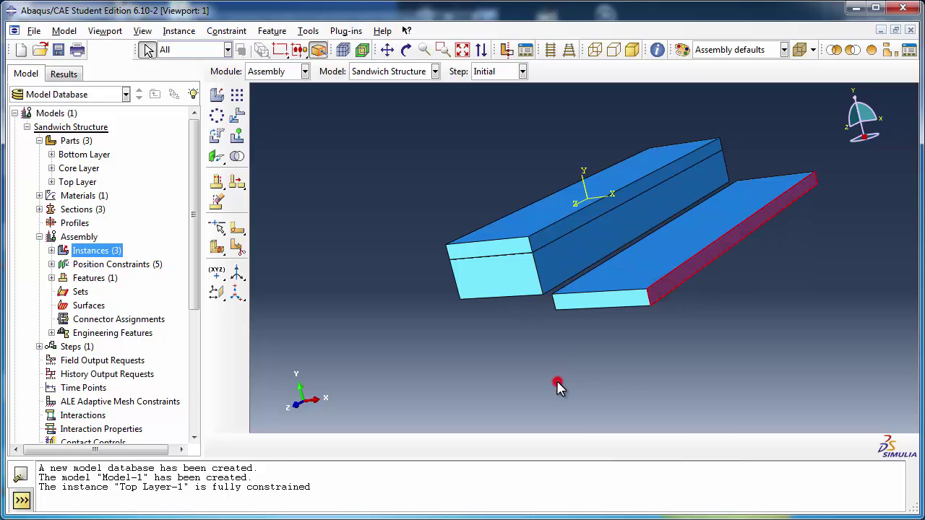
click(219, 161)
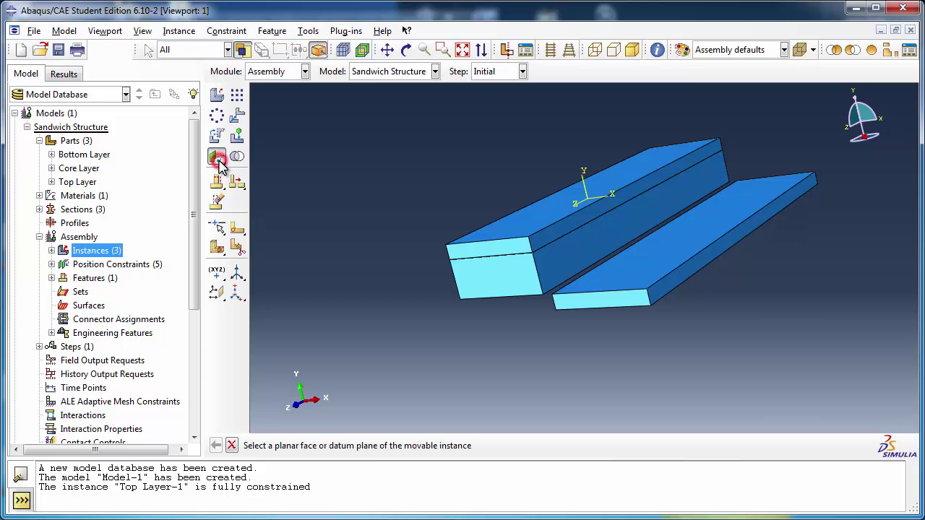
click(706, 256)
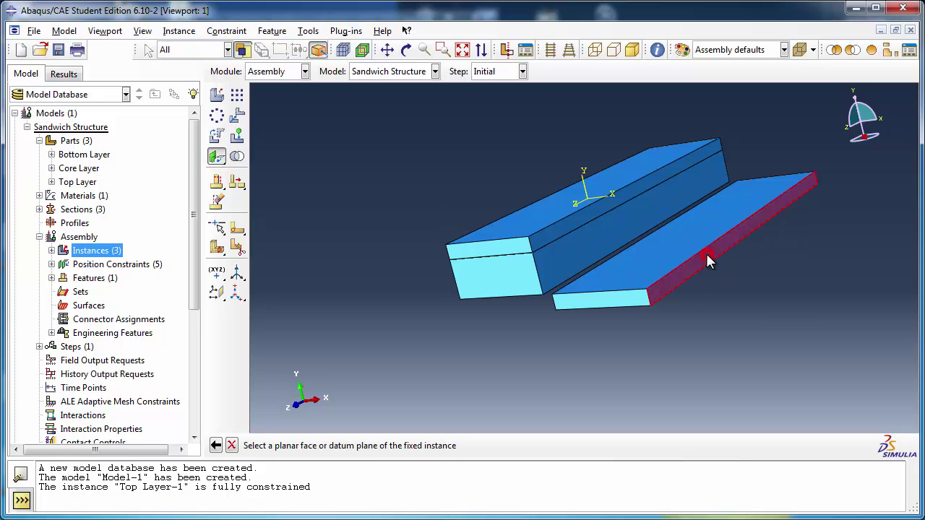
click(578, 237)
click(535, 445)
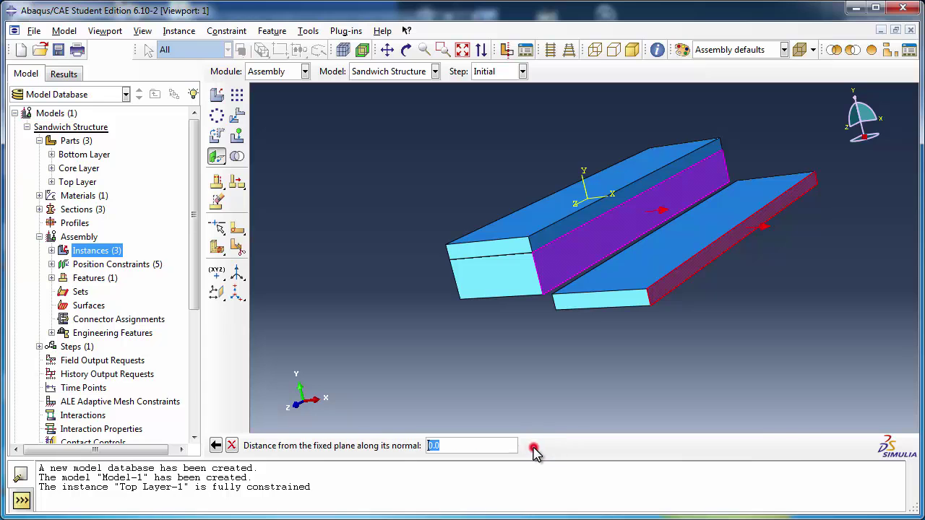
key(Return)
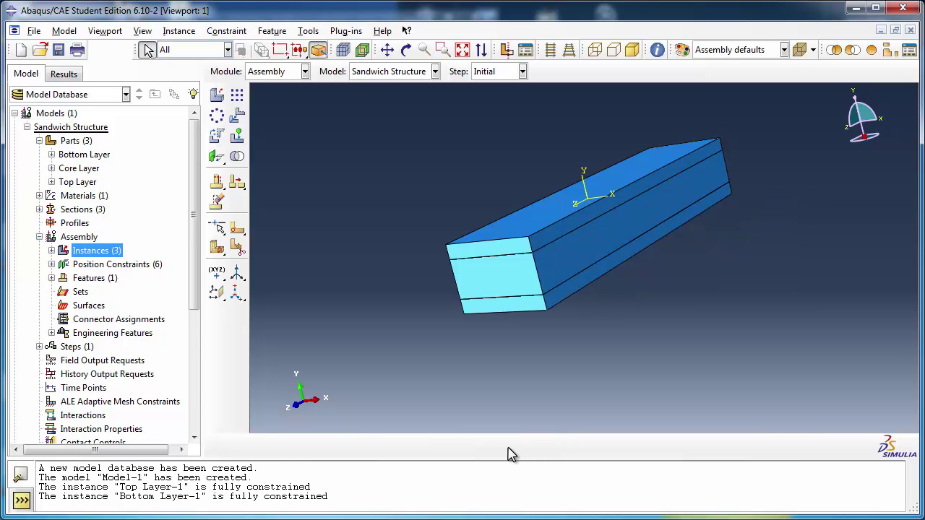
Step: Start a new assembly geometry set with a name beginning with "displacement" and proceed to its geometry selection
click(406, 49)
drag(536, 246, 549, 268)
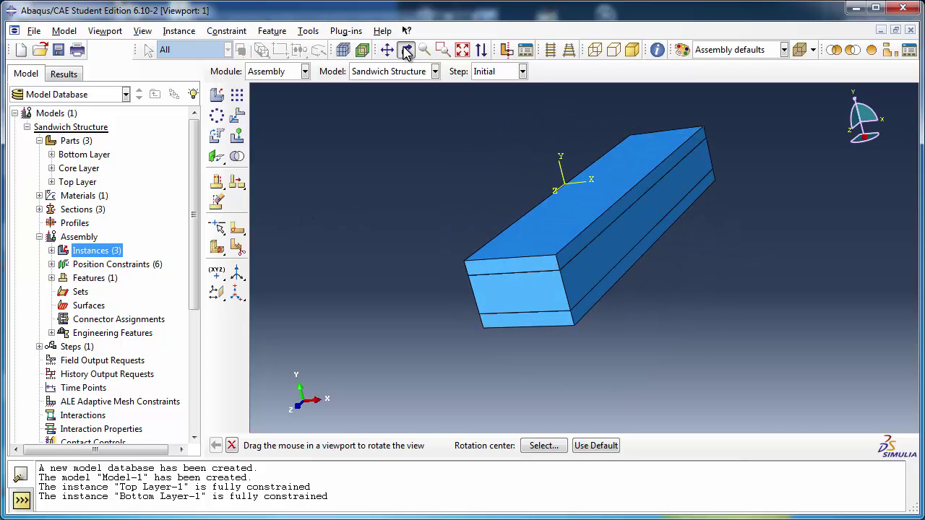
click(148, 49)
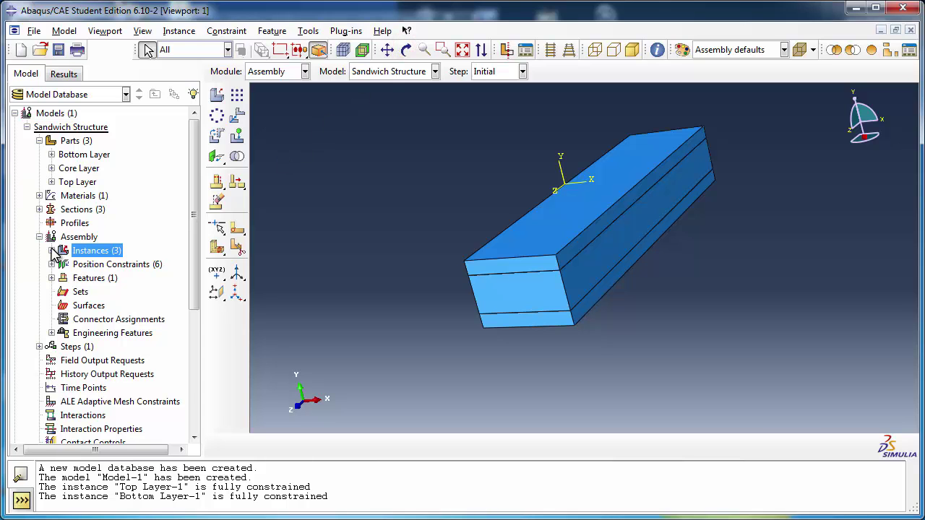
double_click(81, 293)
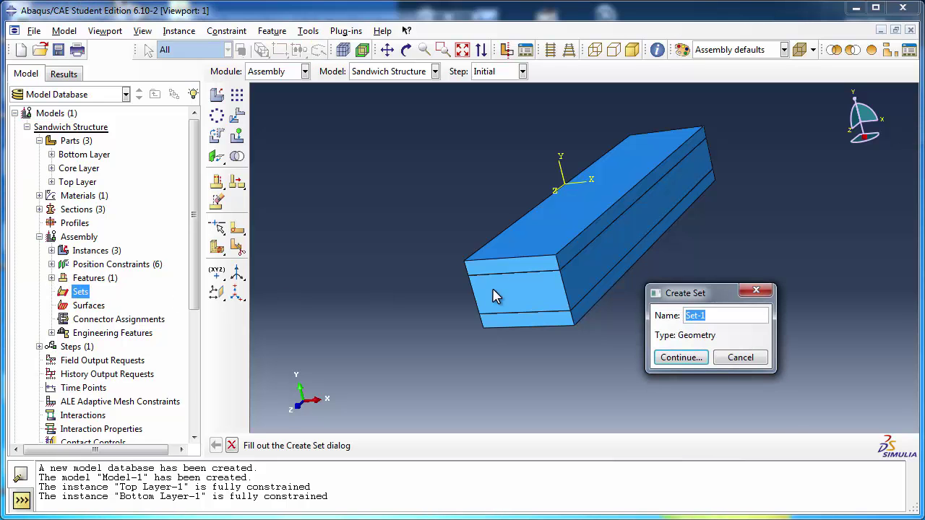
text(displacement)
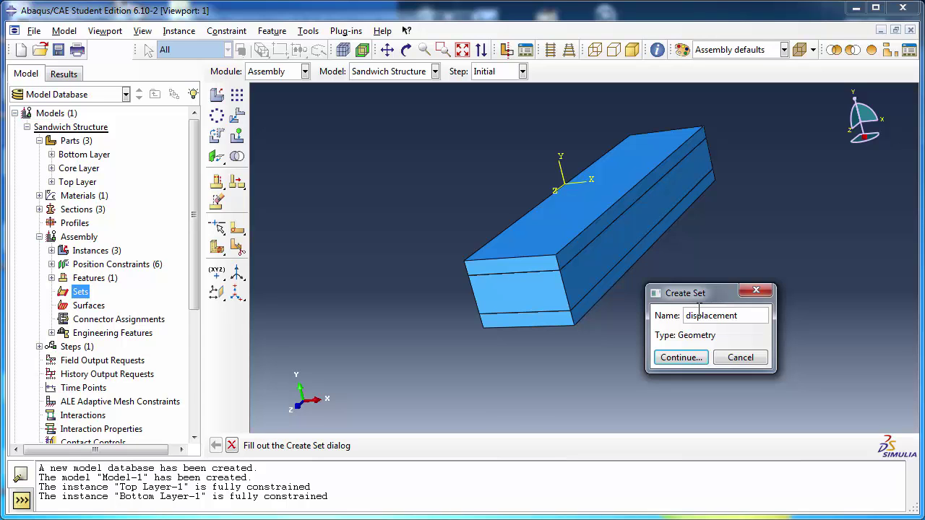
text(et1)
key(Return)
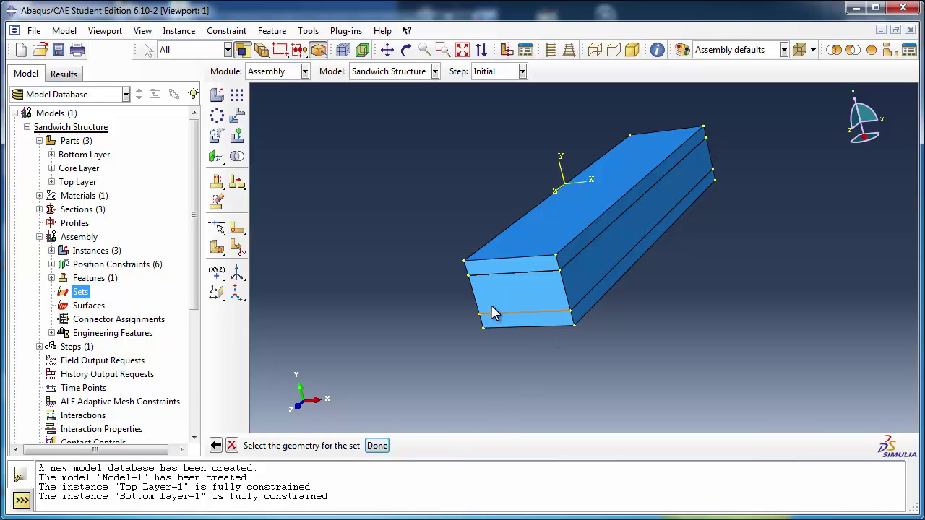
Step: Hide the Bottom Layer instance from the display to expose the Core Layer's underside
click(407, 49)
drag(502, 287, 514, 188)
click(407, 49)
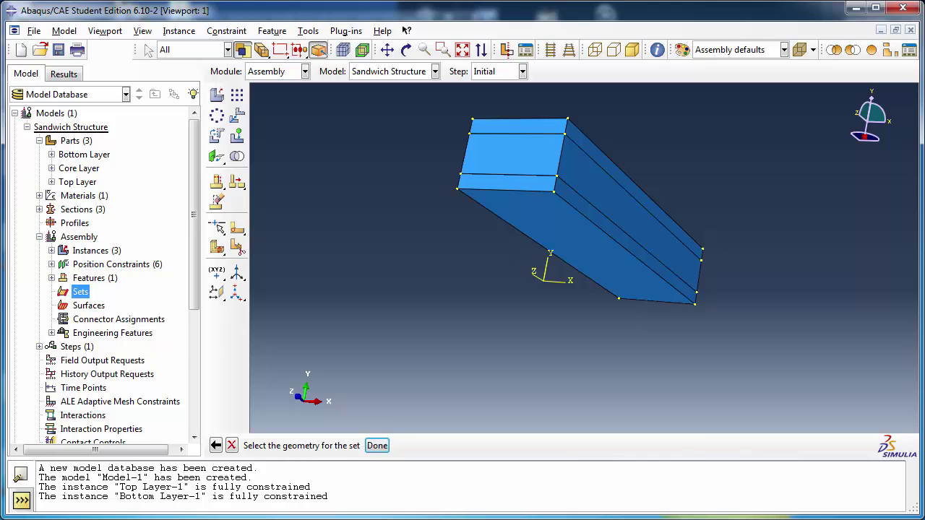
click(852, 52)
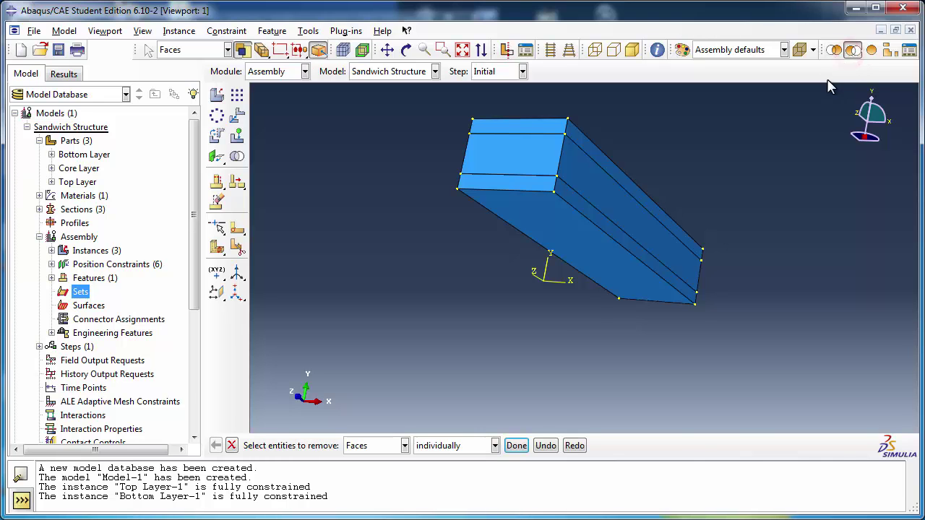
click(405, 446)
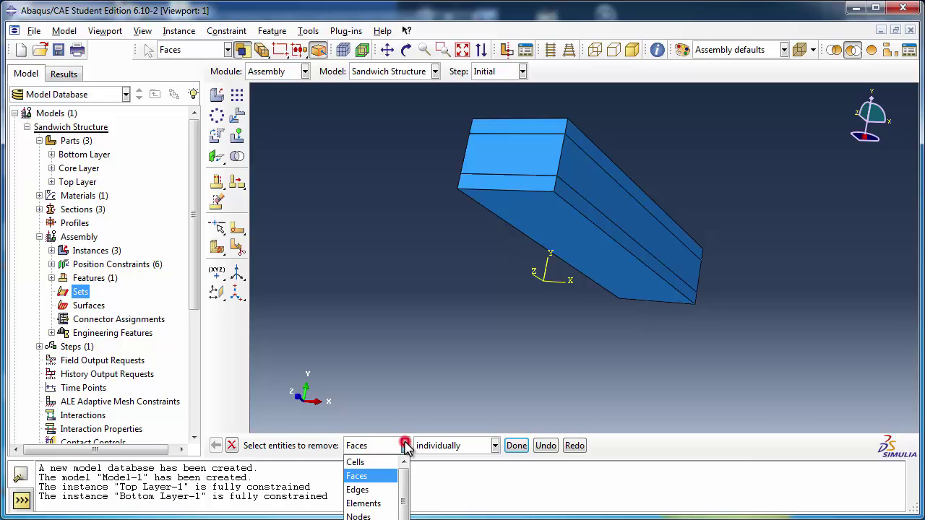
scroll(401, 498, down, 3)
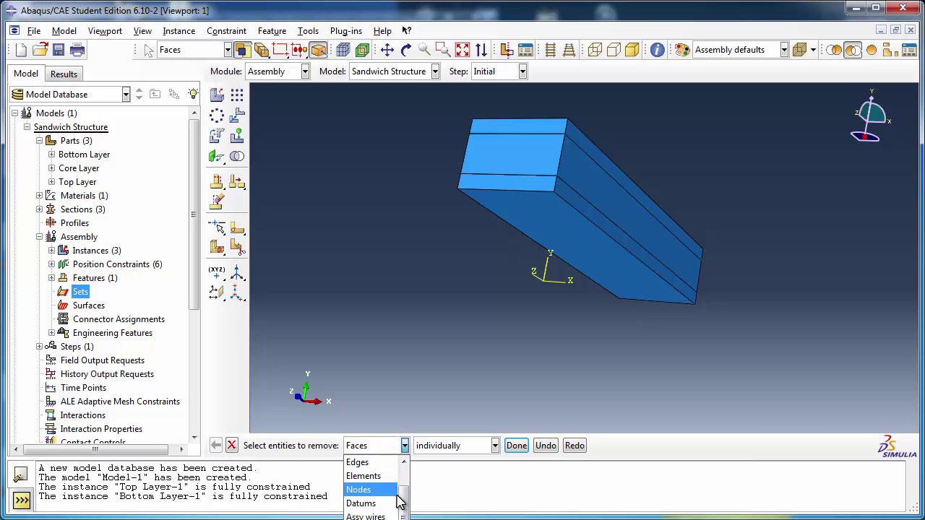
scroll(376, 499, down, 1)
click(368, 511)
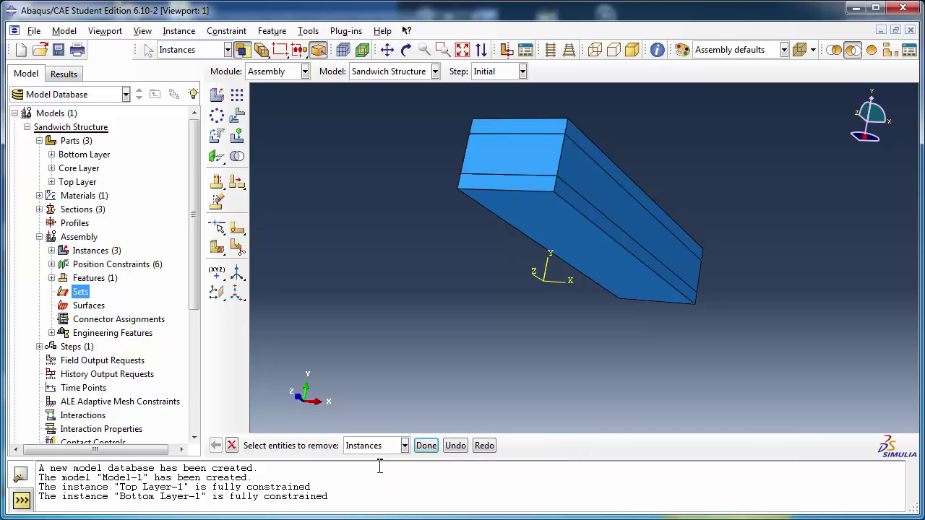
click(520, 211)
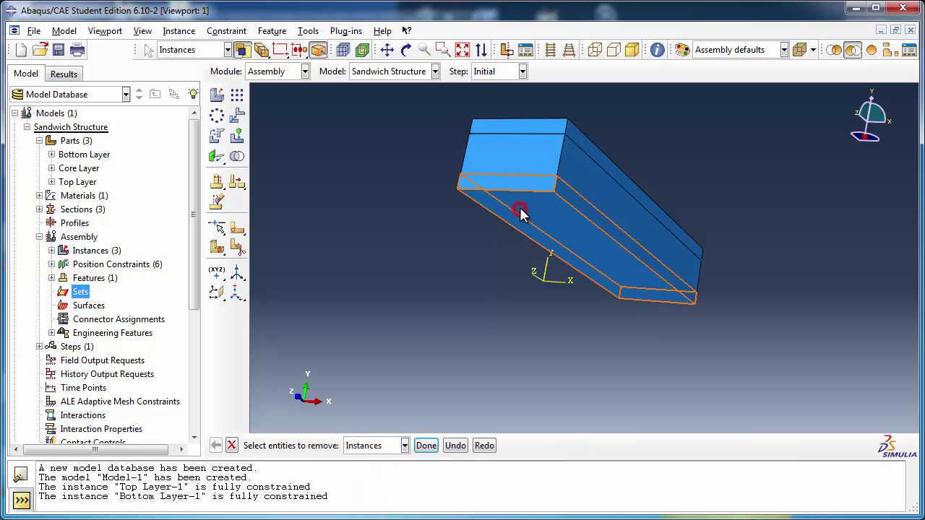
click(427, 446)
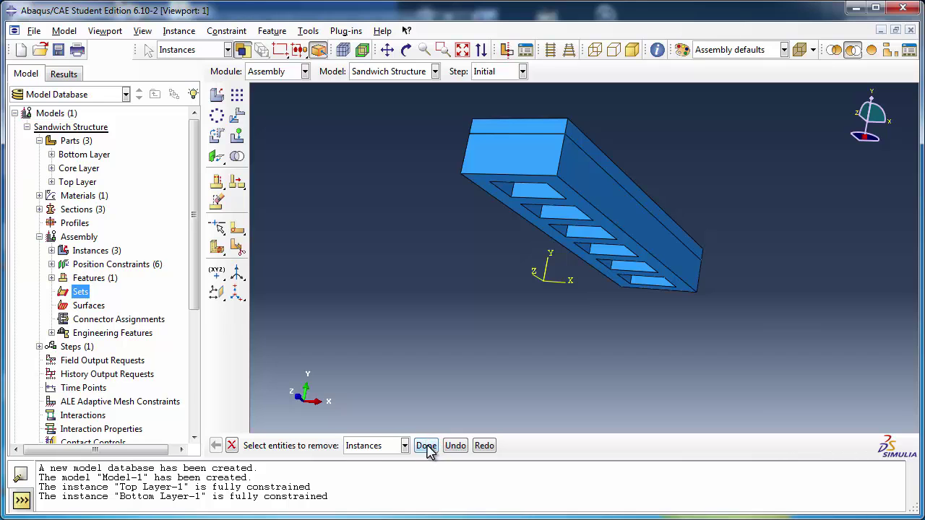
click(232, 445)
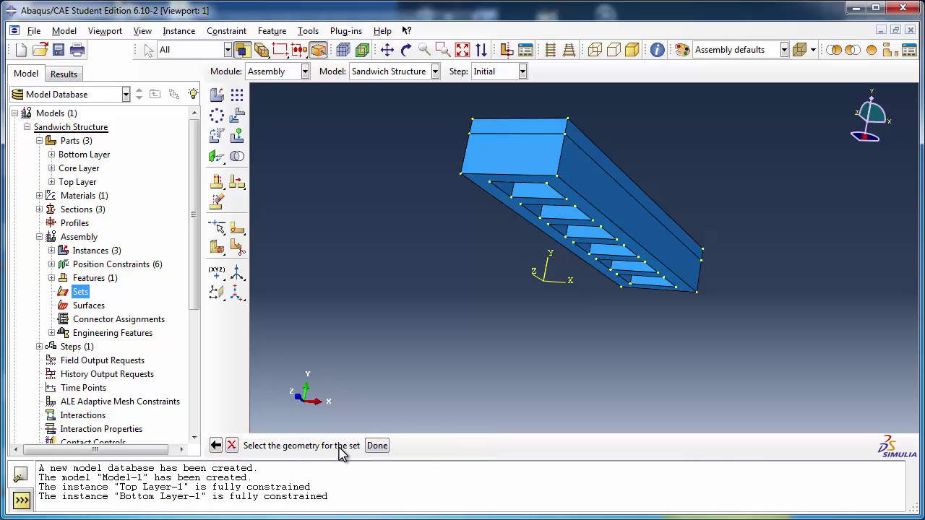
Step: Finish displacement point set 1 with the corner vertex of the Core Layer's frontmost underside opening, redisplay all instances and highlight the set
click(491, 184)
click(377, 446)
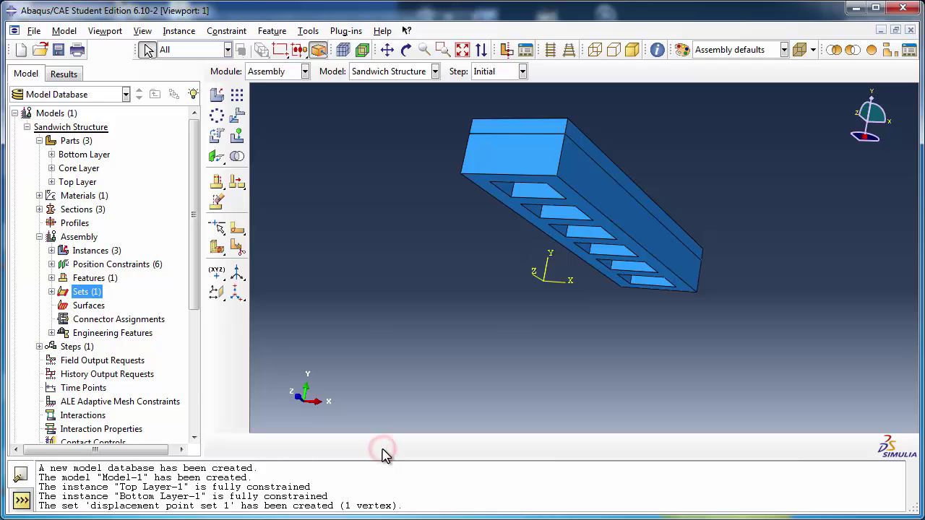
click(871, 52)
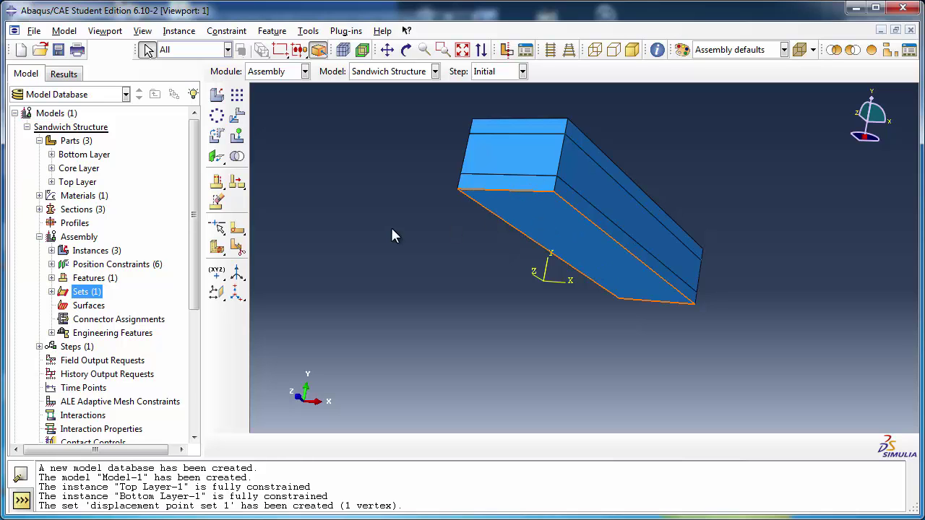
click(51, 291)
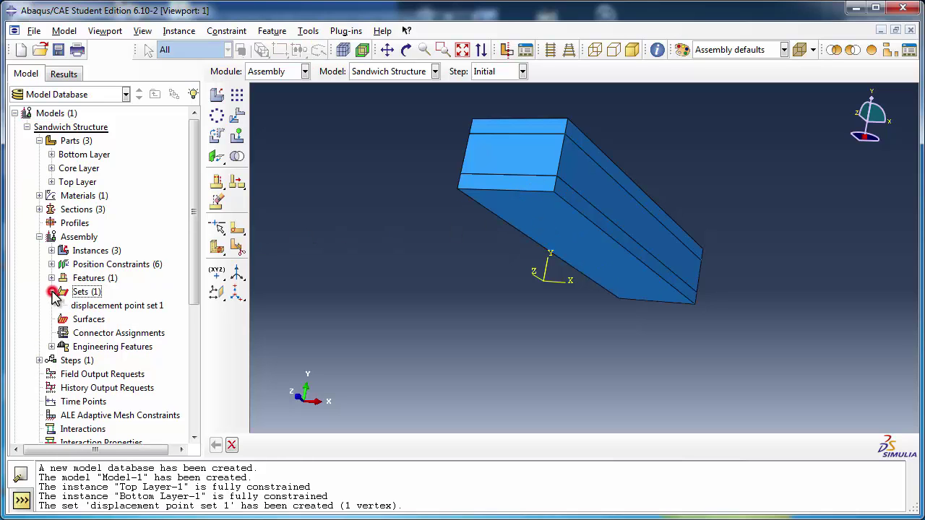
click(116, 305)
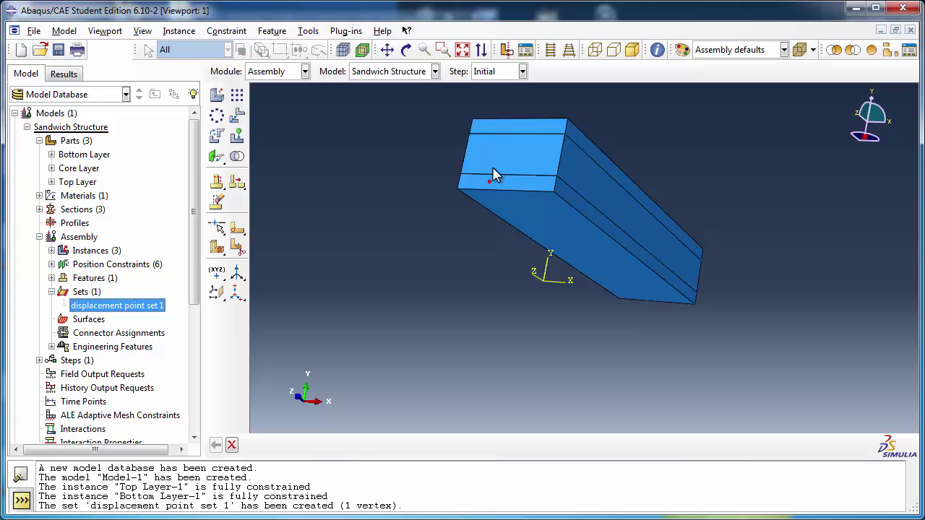
Step: Create the geometry set "displacement point set 2" from the Bottom Layer's lower front corner vertex on the +X side, and highlight both sets to check them
double_click(87, 292)
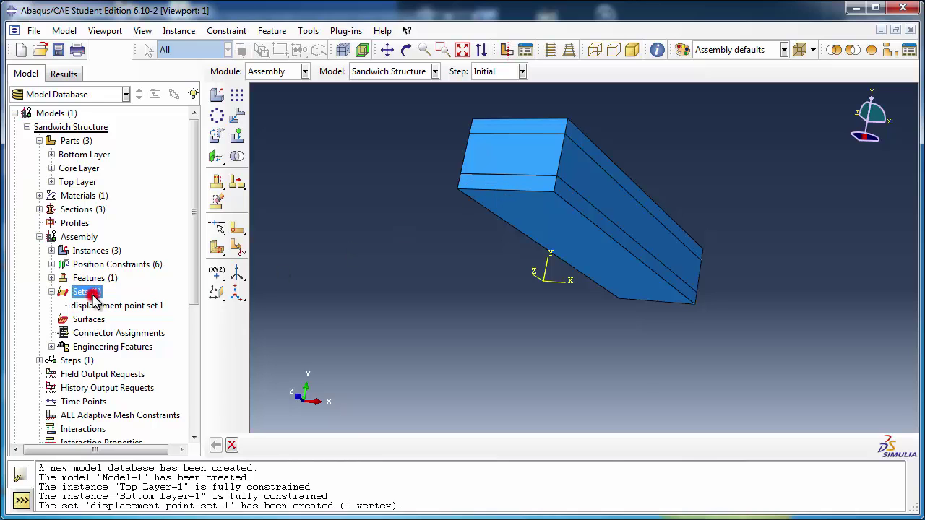
text(disp)
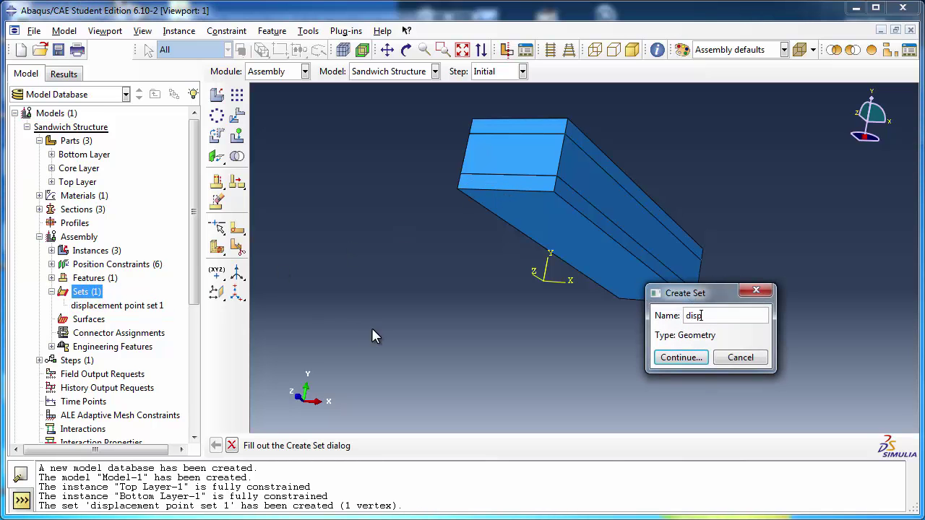
text(lacement point set 2)
click(675, 357)
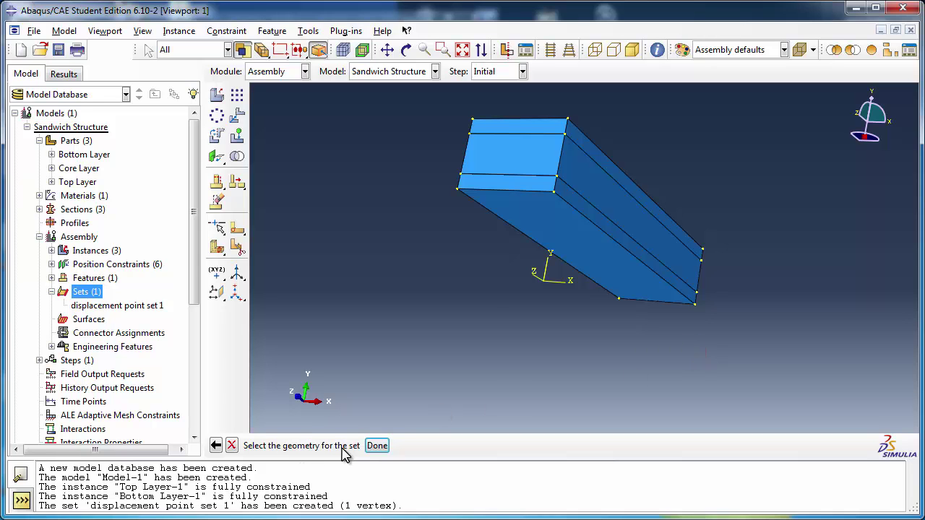
click(553, 193)
click(377, 445)
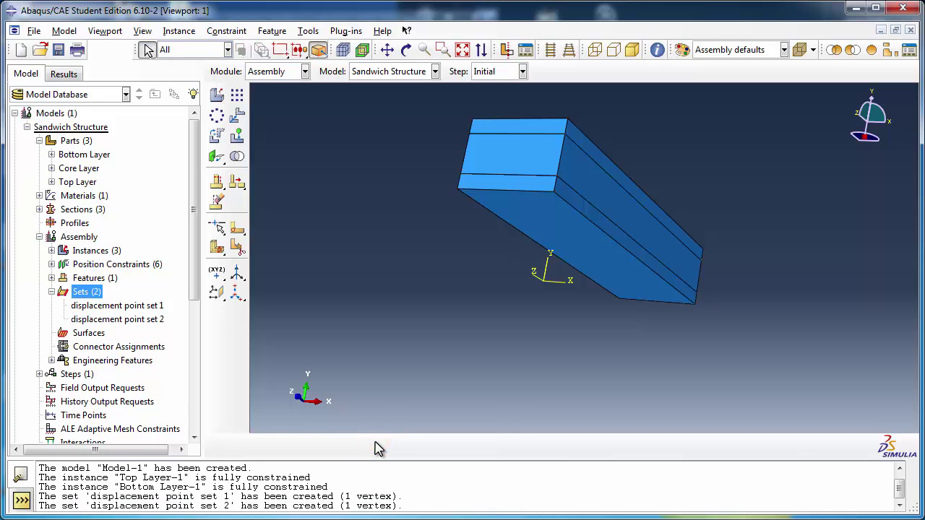
click(124, 307)
click(129, 319)
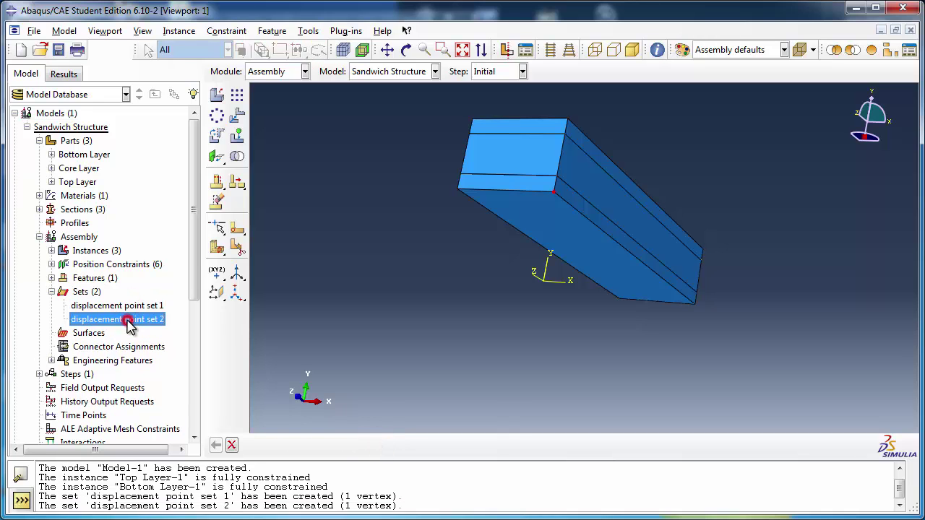
click(51, 292)
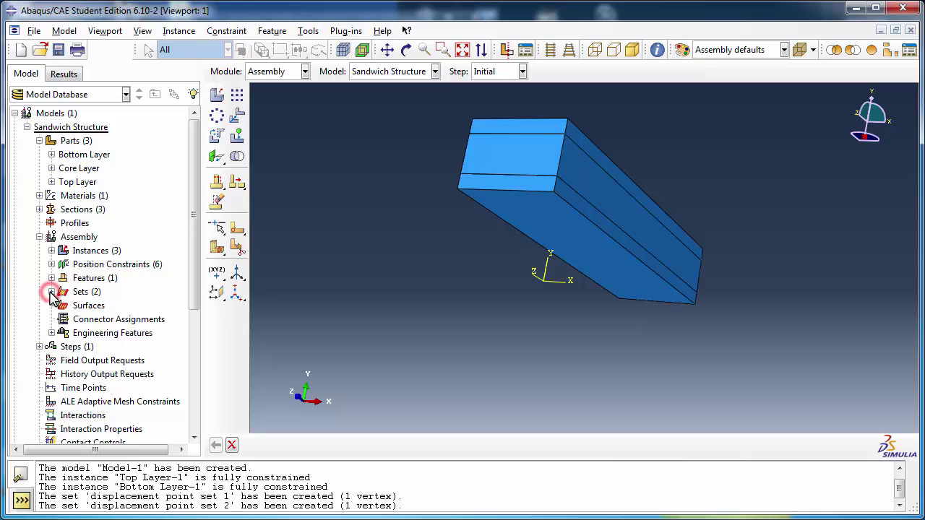
Step: Create a Static, General analysis step named "Apply Load" after the Initial step
click(68, 347)
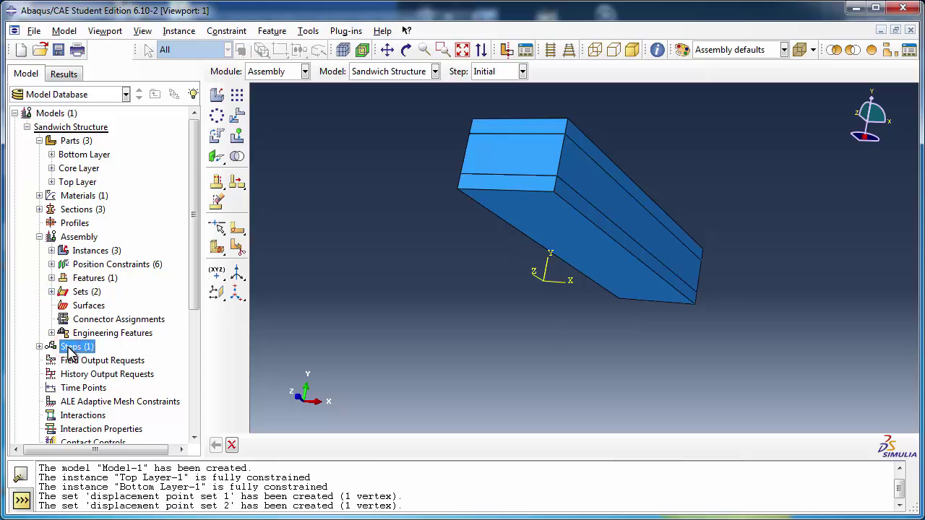
double_click(70, 348)
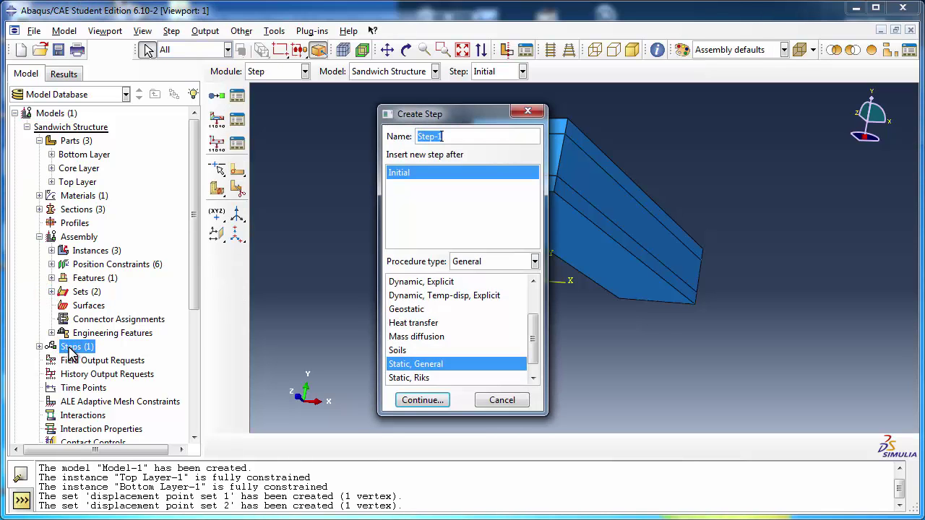
text(Apply Load)
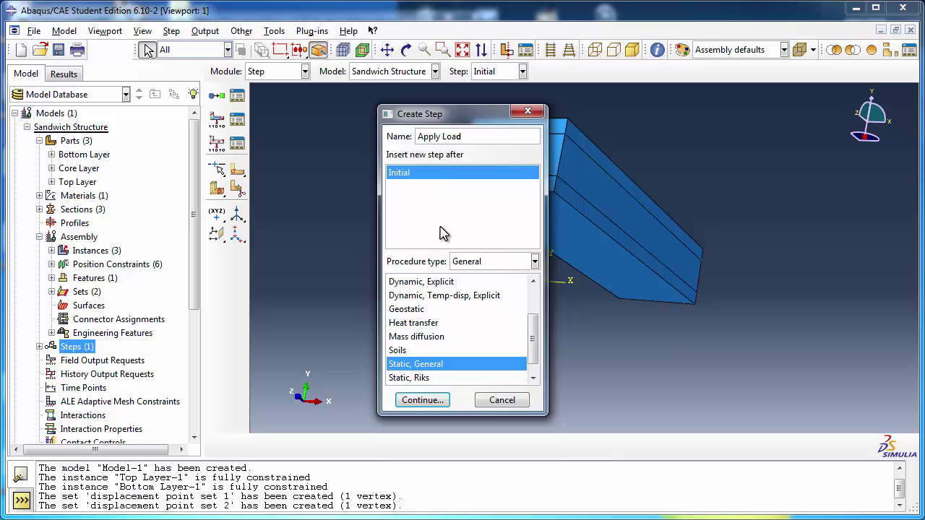
click(422, 400)
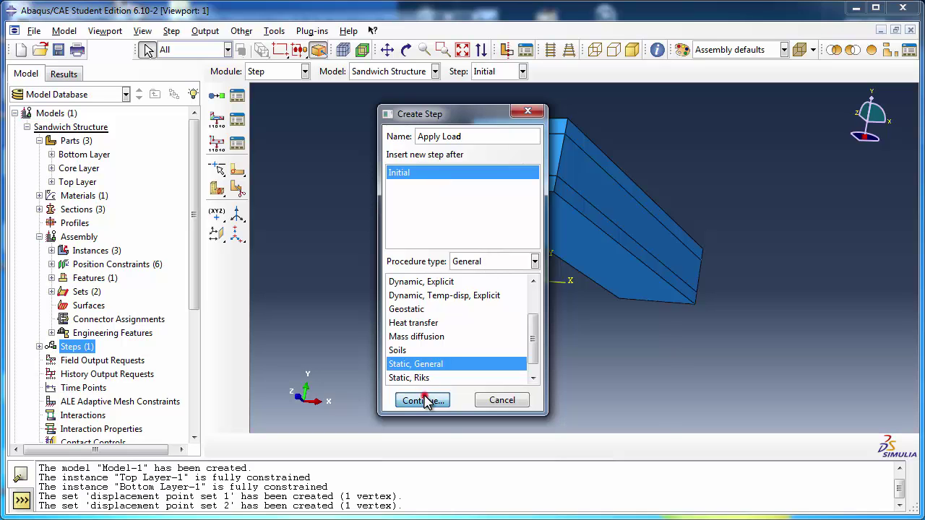
Step: Describe the step as "Apply the pressure load on top surface of sandwich structure" and set Nlgeom to On
click(387, 130)
text(A)
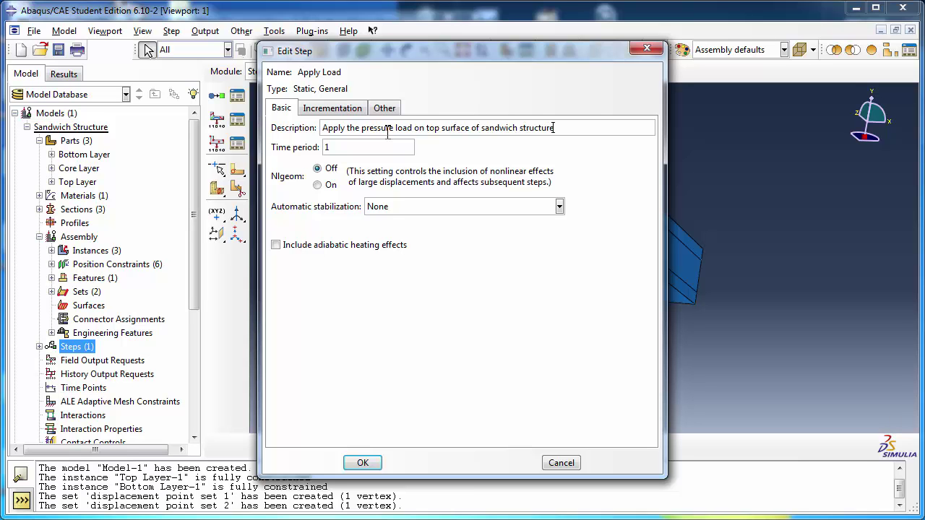
click(330, 169)
click(329, 185)
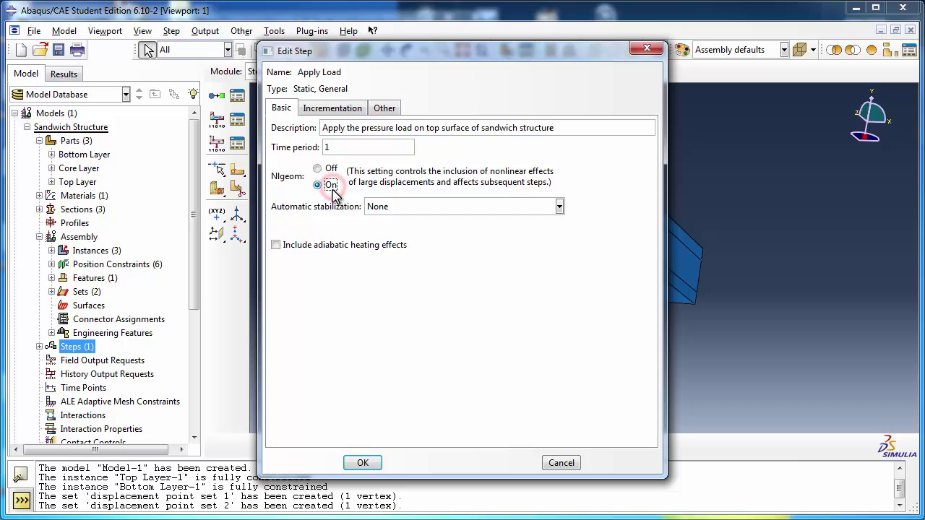